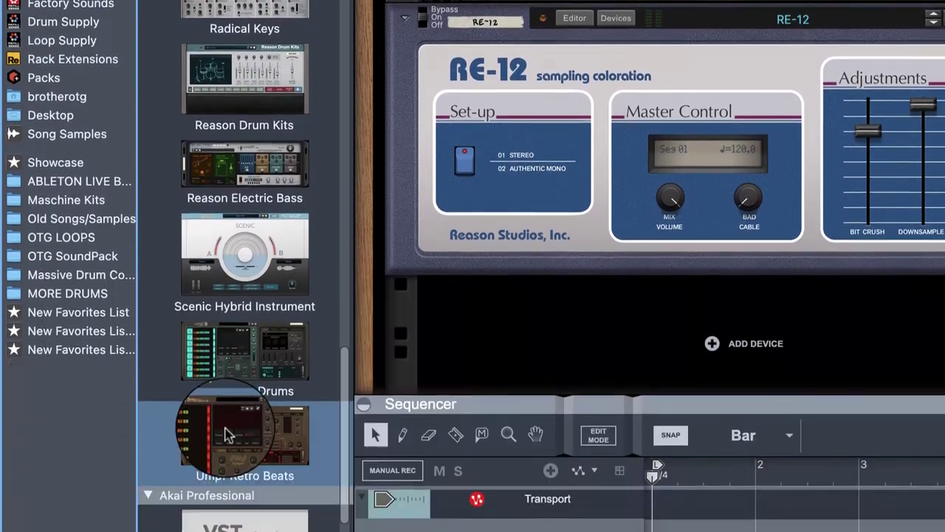
Step: Add an Umpf Retro Beats drum instrument to a new rack column beside the RE-12
drag(226, 434, 923, 188)
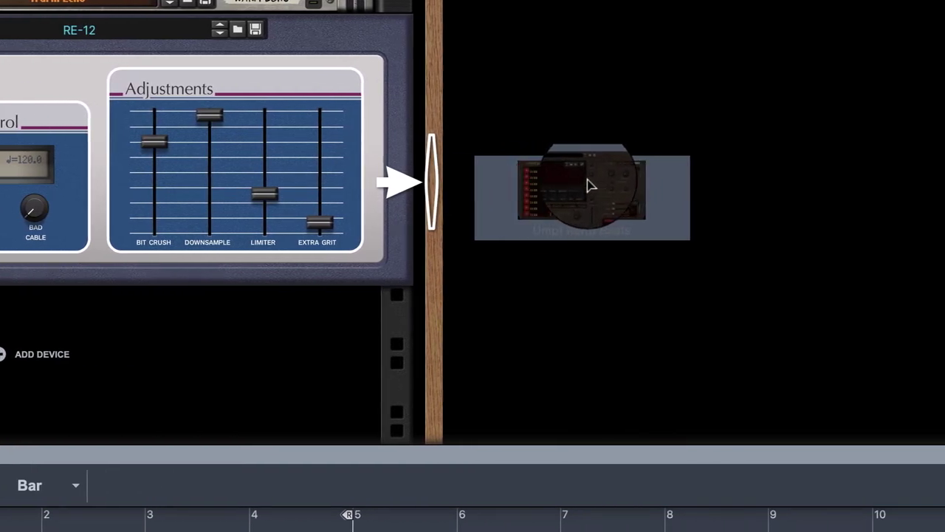
drag(591, 187, 589, 185)
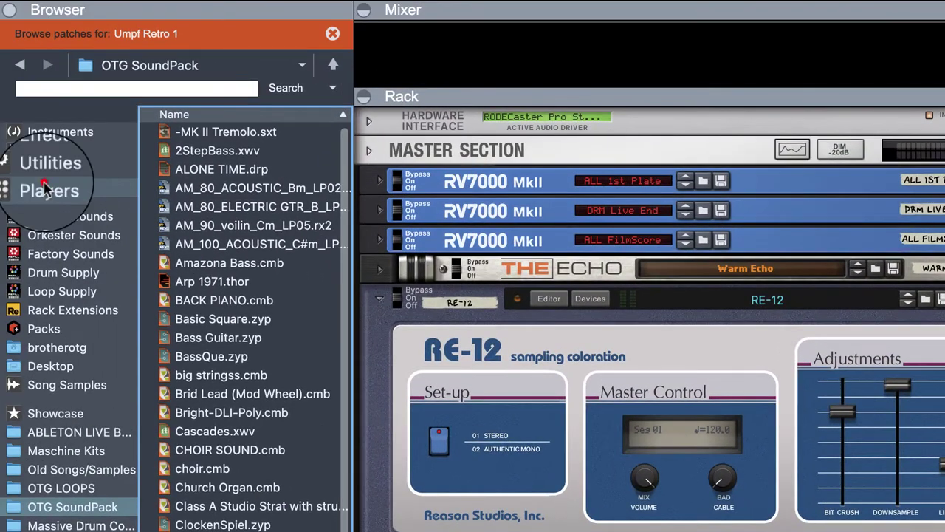
Step: Add a Drum Sequencer player to the Umpf Retro 1 instrument
click(44, 188)
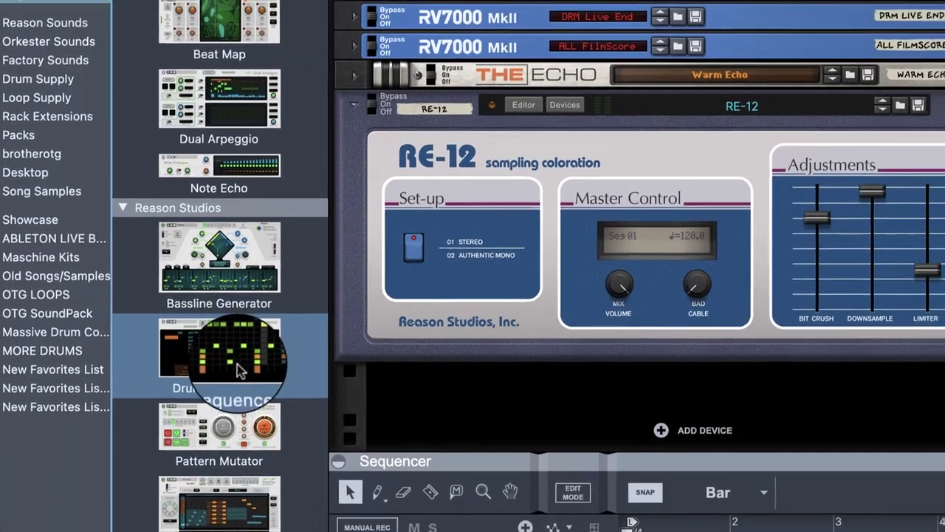
drag(211, 348, 566, 487)
drag(44, 432, 762, 110)
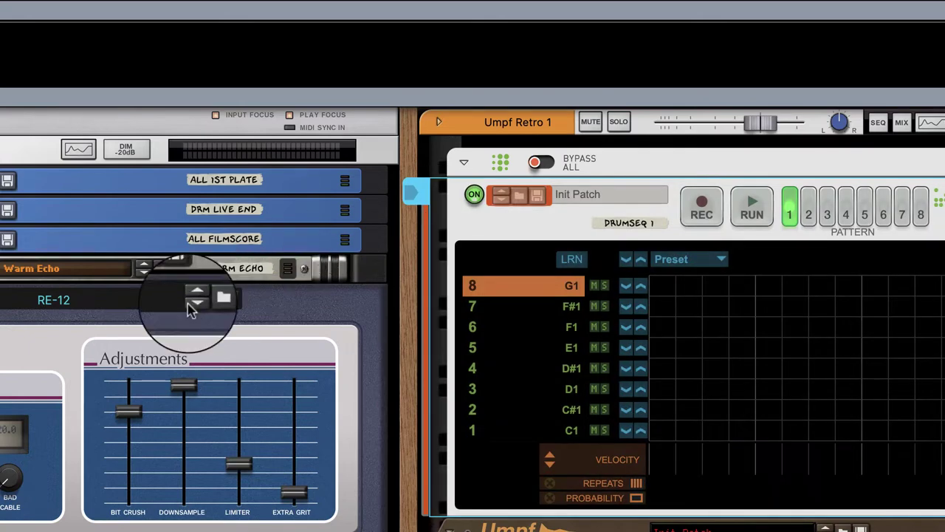
Step: Stop browsing patches for DrumSeq 1 and open the 1. Bass Drums folder of Drum Supply
scroll(191, 309, down, 5)
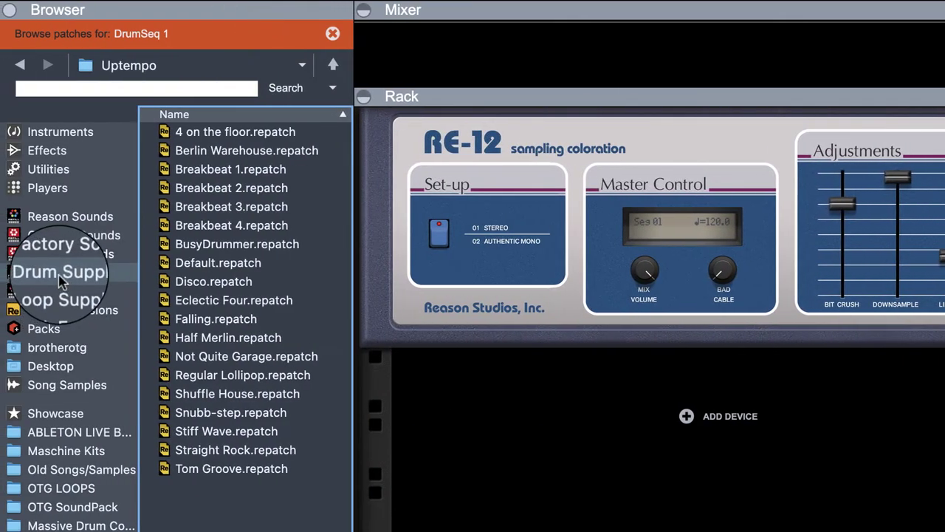
click(59, 275)
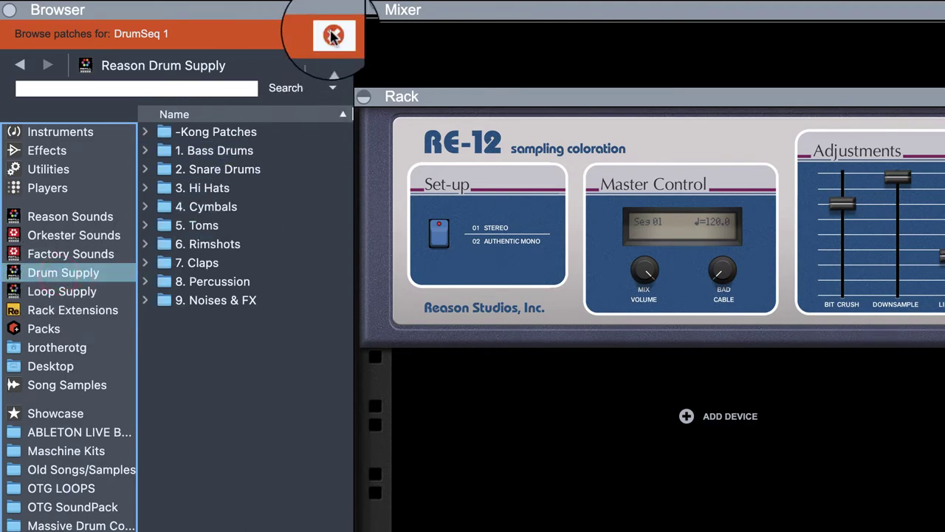
click(333, 36)
click(180, 151)
double_click(179, 151)
Step: Audition bass drum samples and load Bd_boxxy_D#.wav into channel 1 of Umpf Retro Beats
click(206, 210)
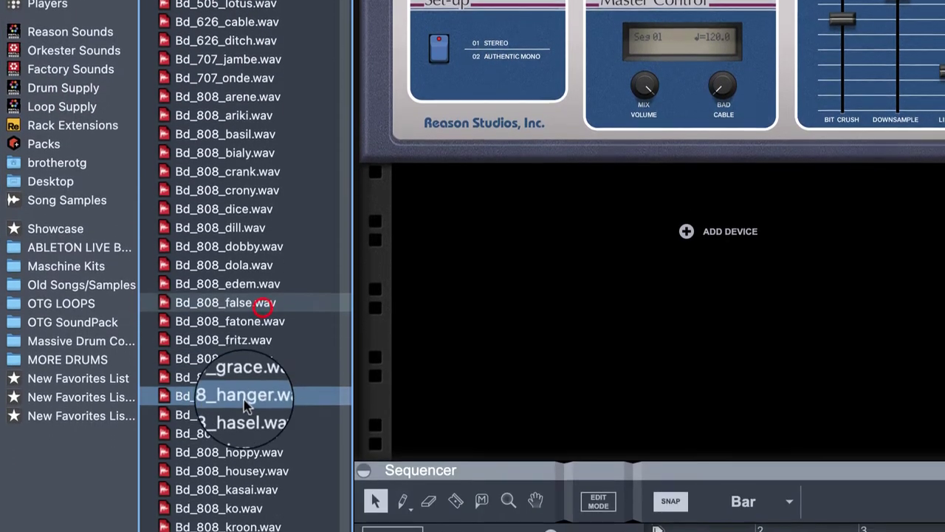
scroll(243, 362, down, 10)
click(243, 198)
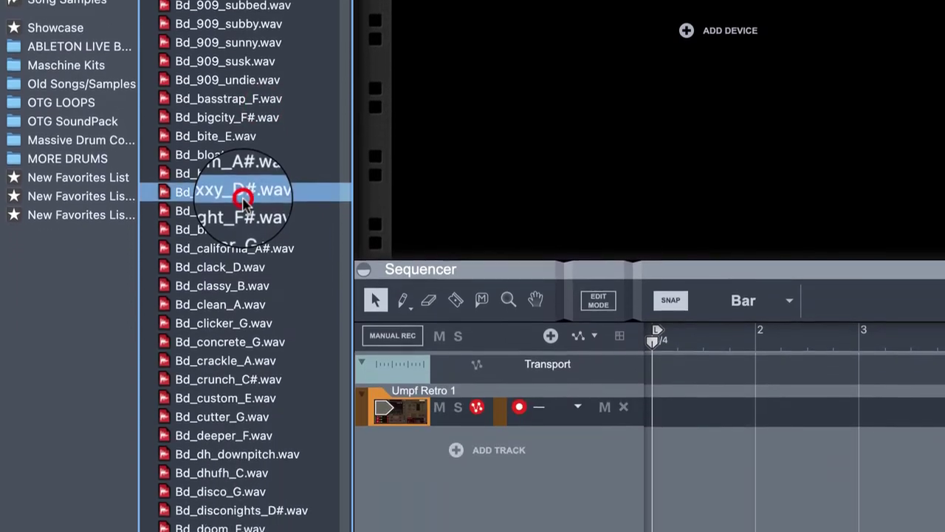
scroll(233, 196, down, 15)
scroll(225, 189, up, 10)
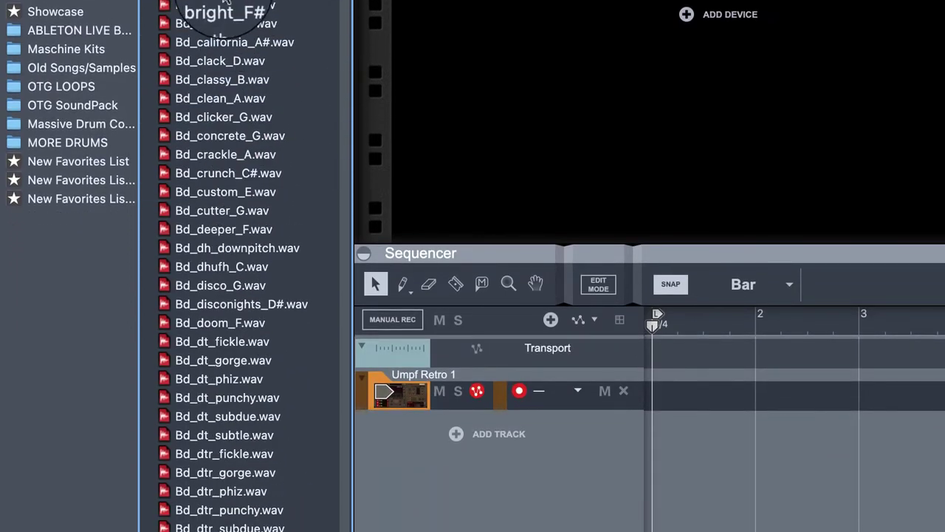
drag(226, 3, 944, 146)
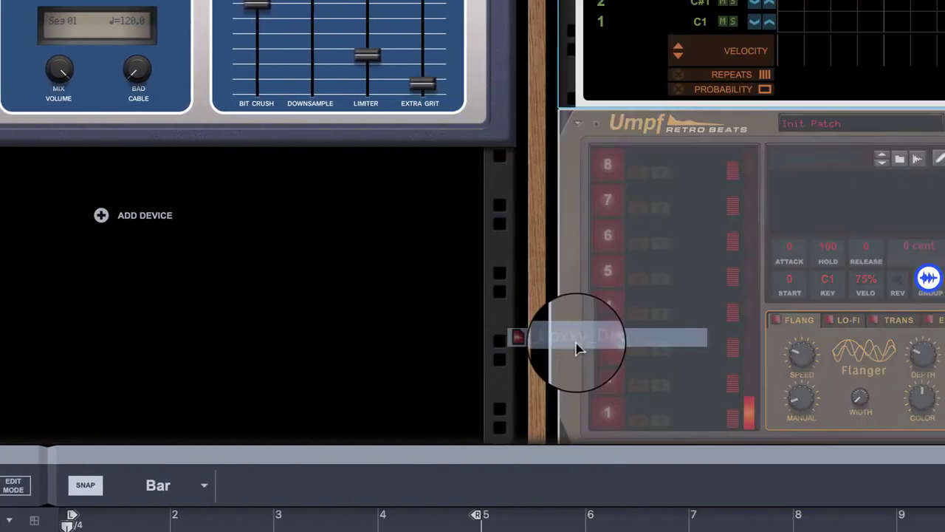
drag(579, 350, 656, 422)
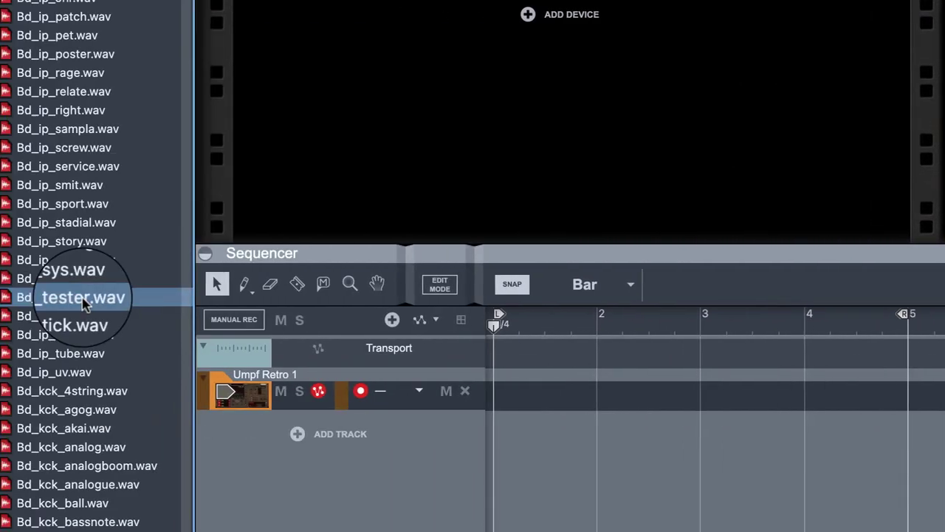
Step: Audition more kick samples and load Bd_kck_ball.wav into channel 2 of Umpf Retro Beats
click(84, 353)
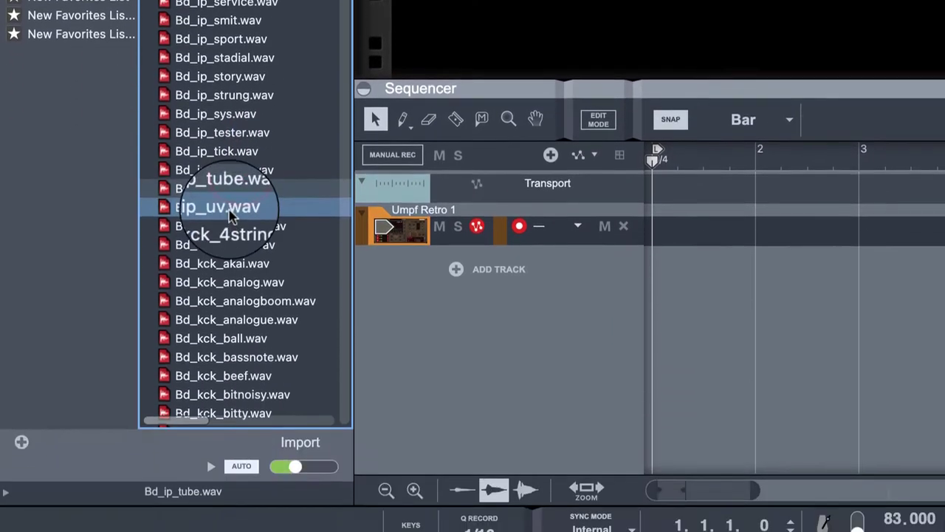
click(230, 224)
click(228, 246)
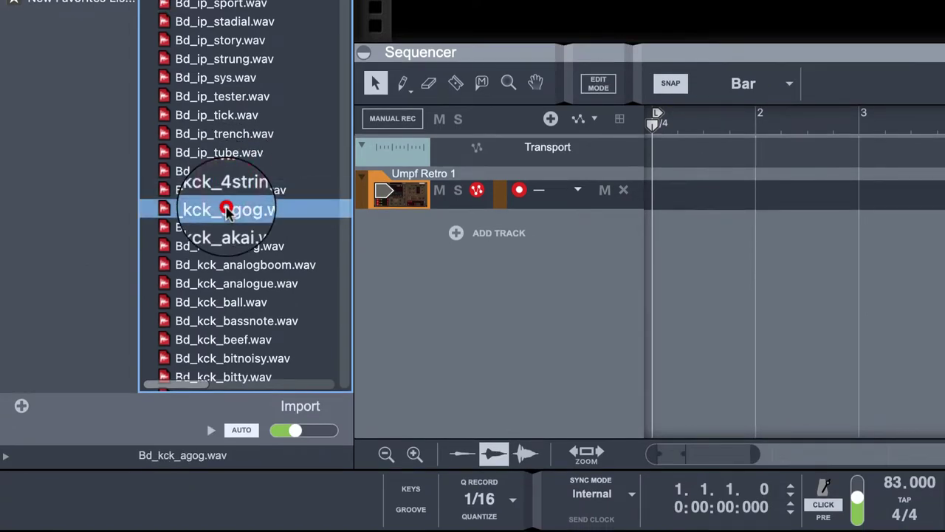
click(230, 226)
scroll(230, 229, down, 5)
scroll(230, 229, up, 5)
click(231, 246)
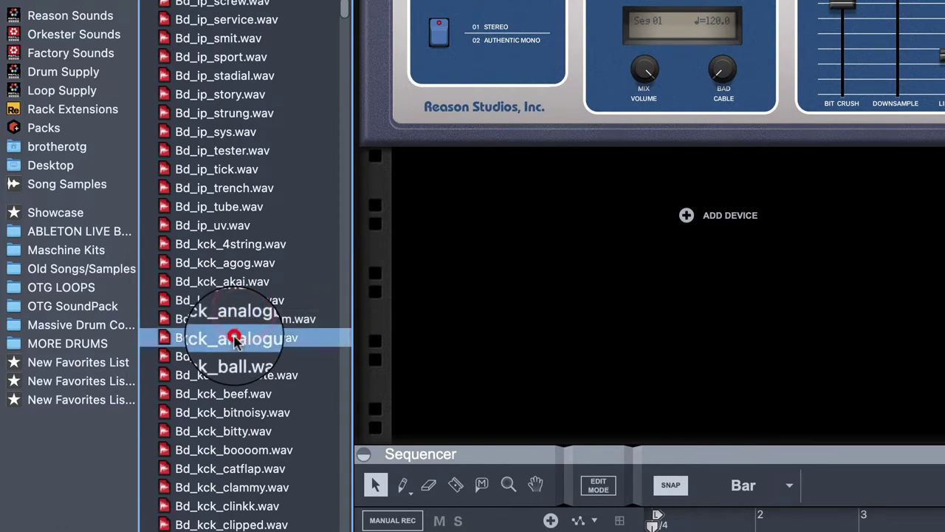
click(211, 374)
click(227, 358)
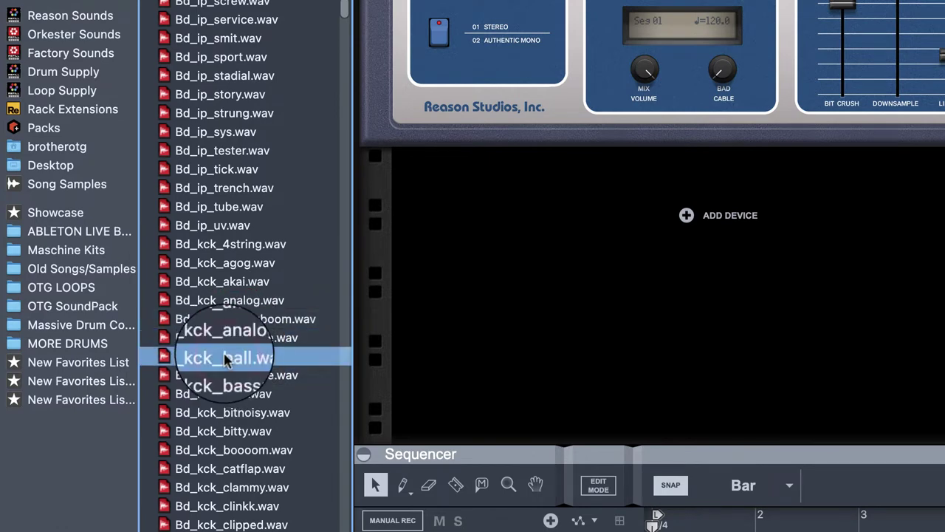
drag(205, 369, 944, 378)
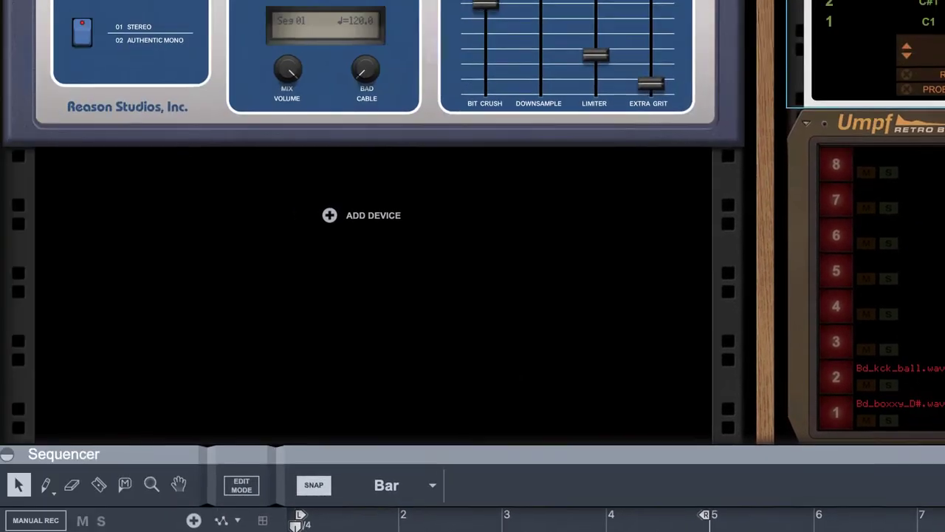
Step: Audition samples in Drum Supply's 7. Claps folder and load Clp_dh_falling.wav into channel 3 of Umpf Retro Beats
click(63, 272)
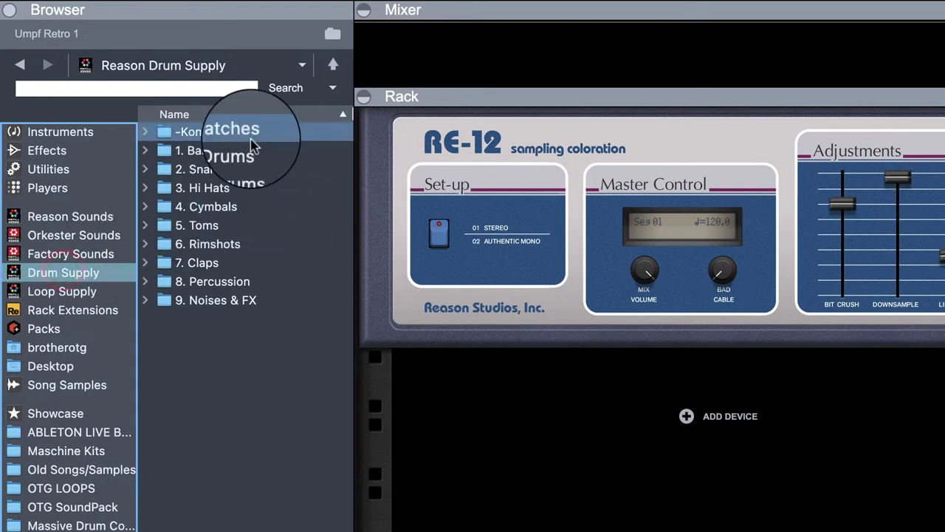
click(214, 189)
double_click(194, 262)
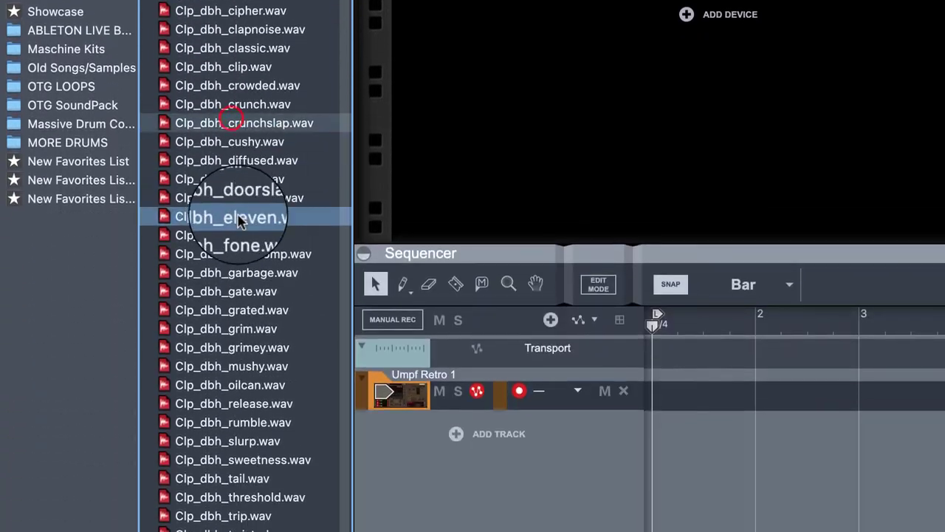
click(243, 271)
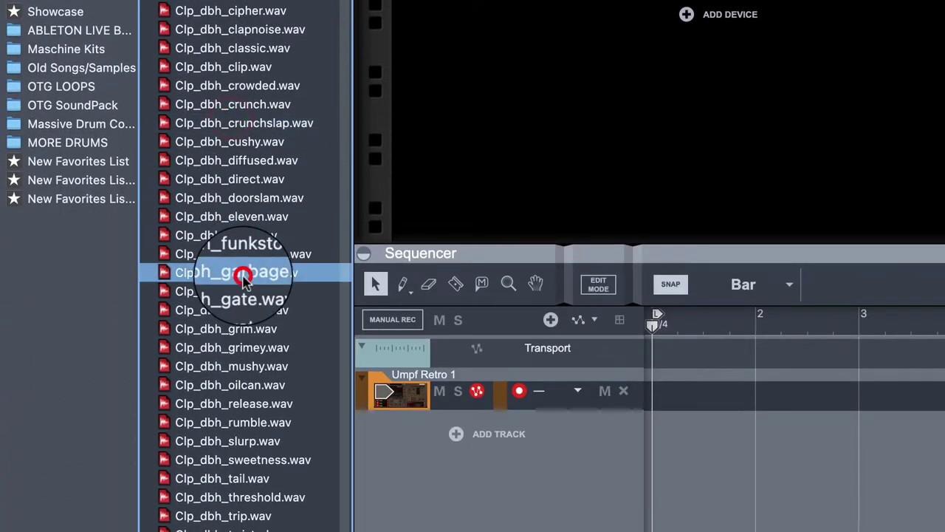
scroll(246, 284, down, 10)
scroll(243, 283, down, 5)
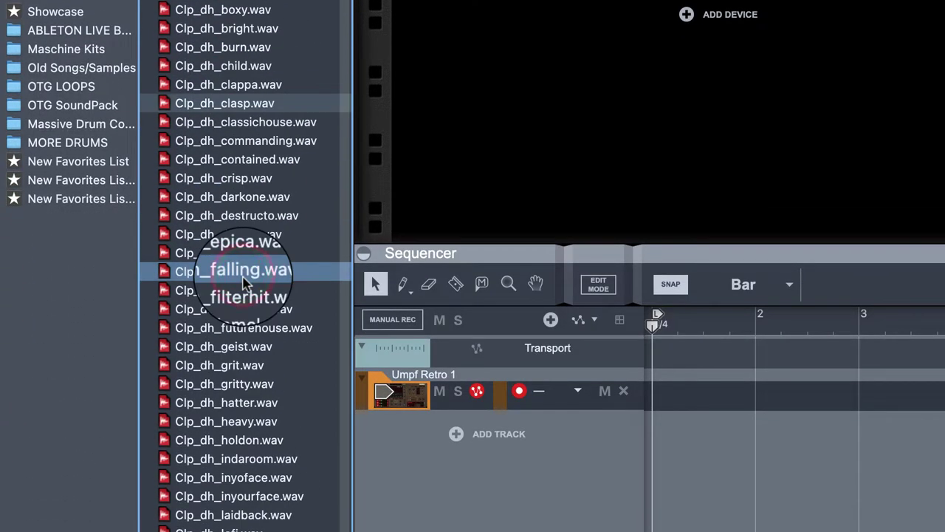
click(243, 271)
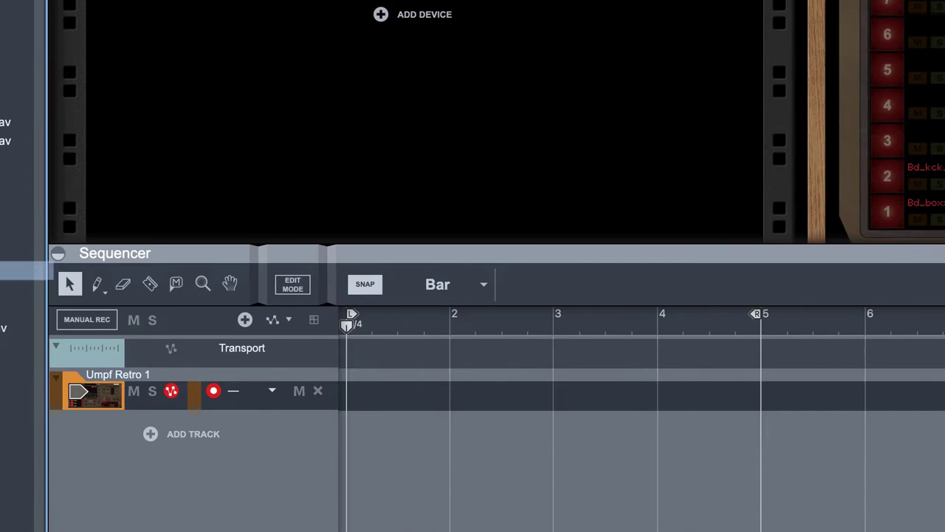
drag(2, 271, 867, 140)
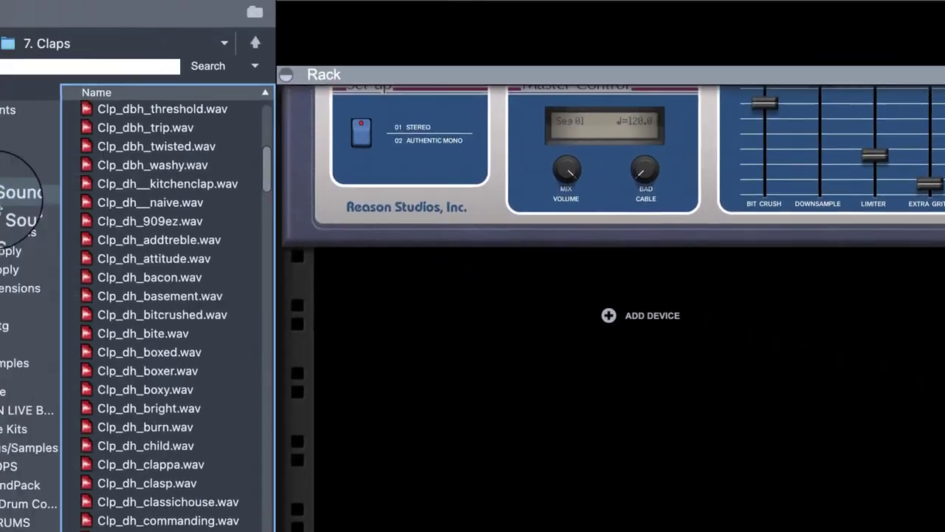
Step: Audition samples in Drum Supply's 2. Snare Drums folder and load a chosen snare into Umpf Retro Beats
click(62, 272)
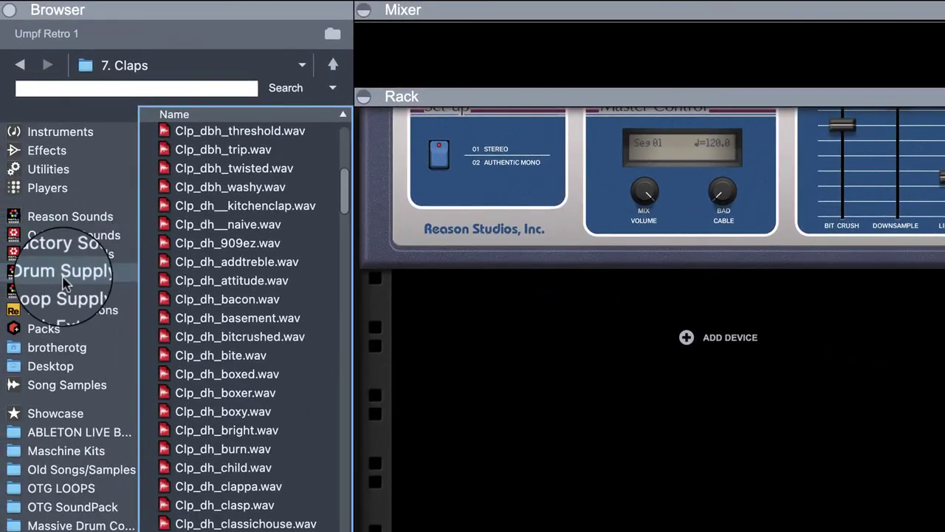
double_click(214, 169)
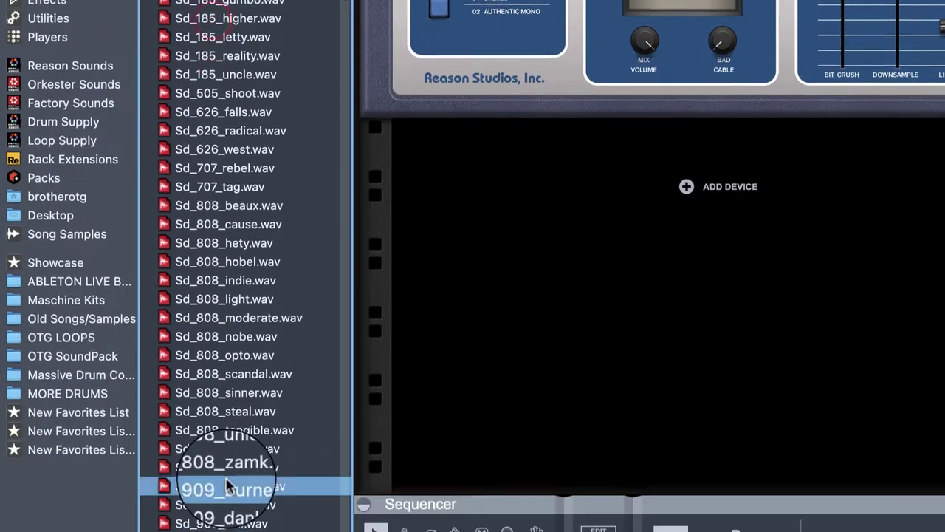
click(211, 236)
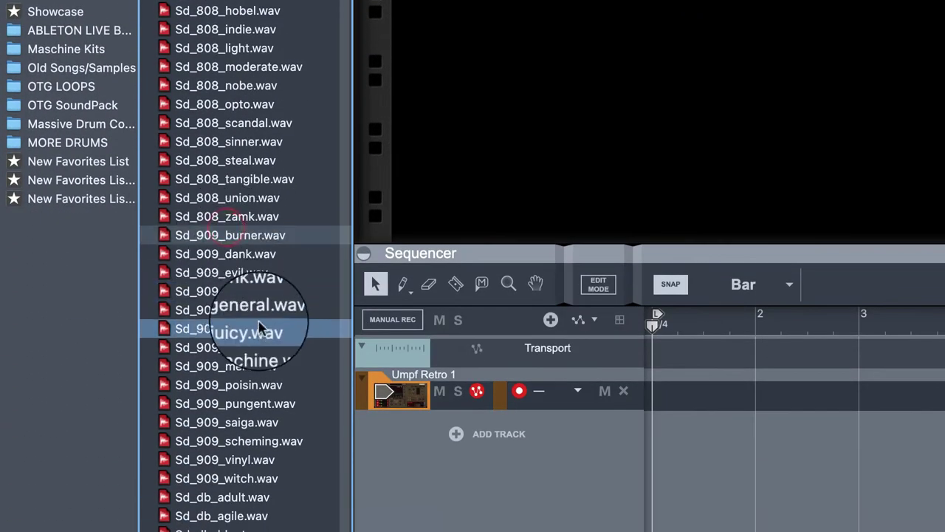
click(260, 367)
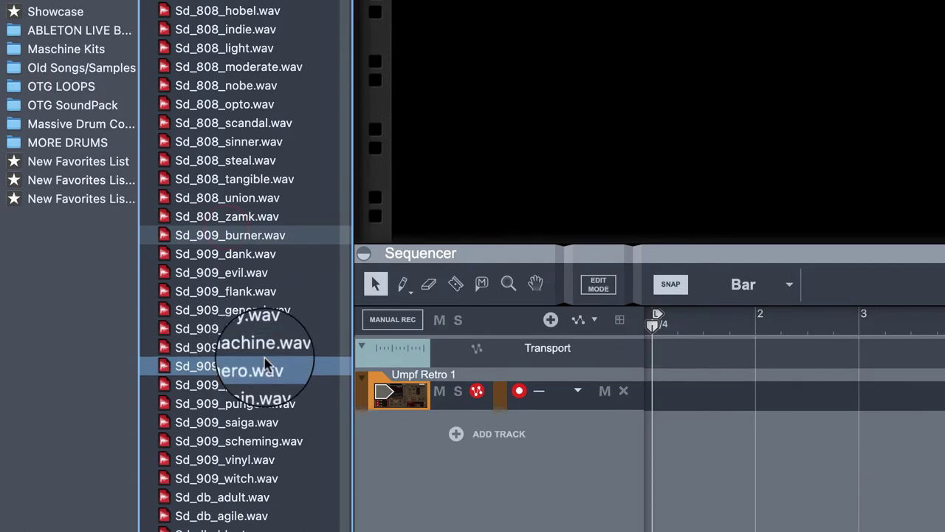
scroll(255, 354, down, 10)
click(247, 351)
click(246, 349)
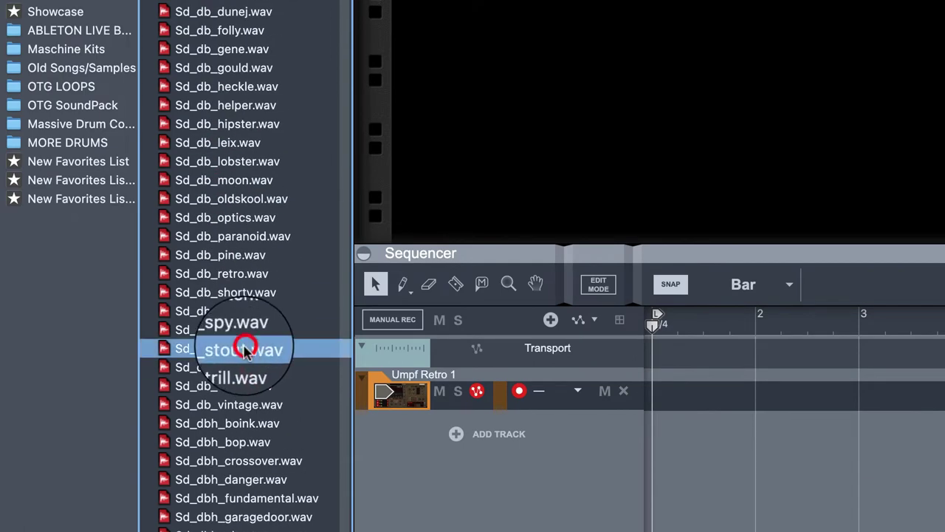
scroll(246, 347, down, 7)
click(243, 347)
drag(242, 353, 529, 209)
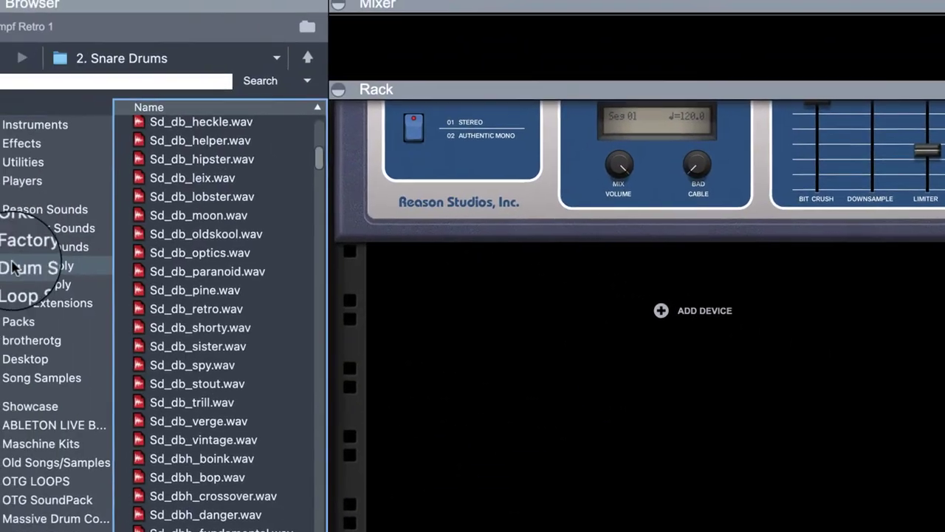
Step: Audition samples in Drum Supply's 3. Hi Hats folder and load Hh_dbh_fourteen.wav into channel 5 of Umpf Retro Beats
click(45, 273)
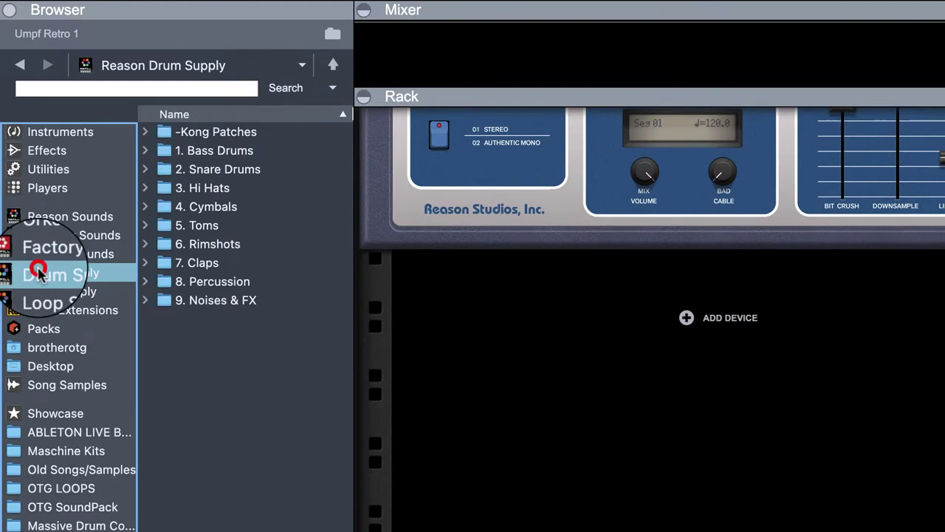
double_click(214, 188)
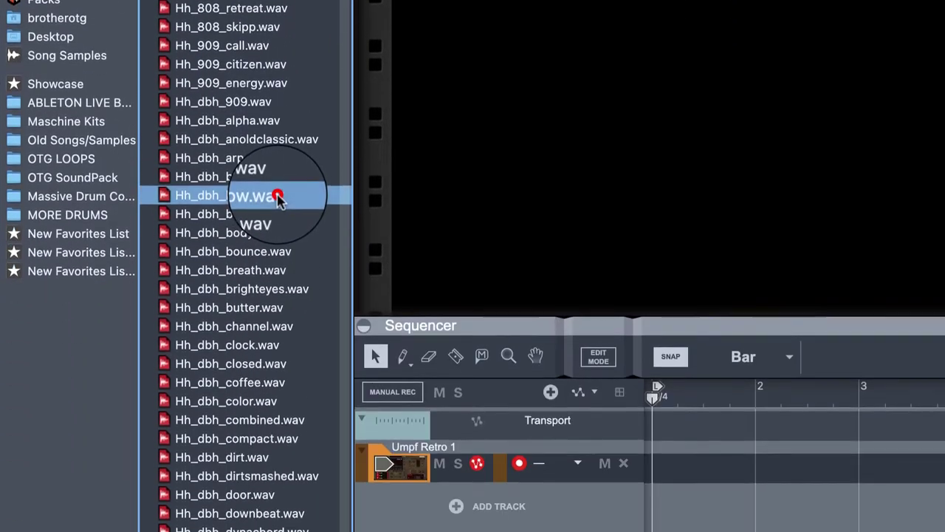
click(249, 178)
click(258, 215)
click(255, 275)
click(244, 347)
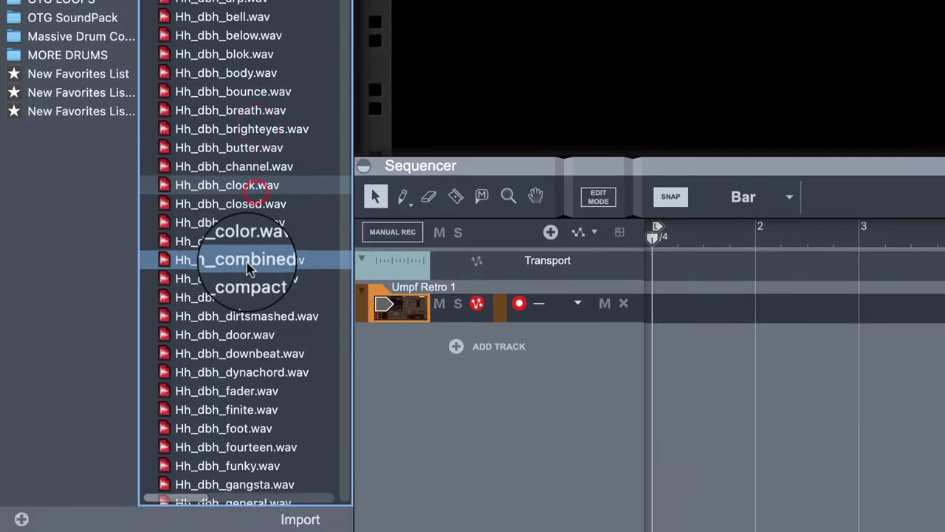
click(244, 403)
click(245, 445)
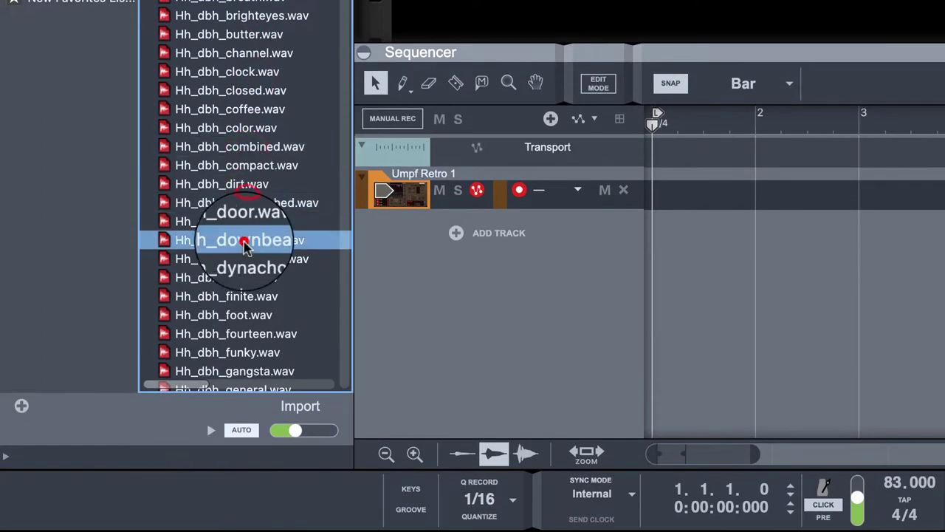
click(243, 277)
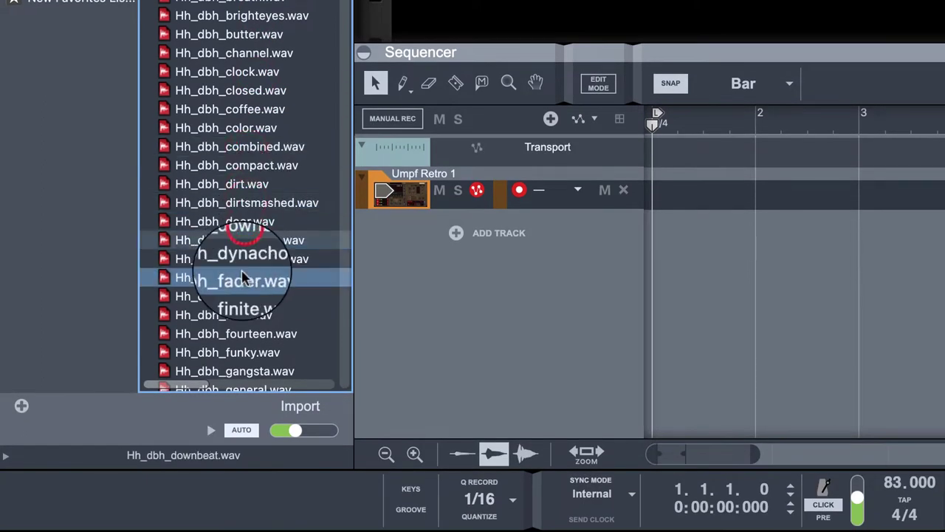
click(242, 296)
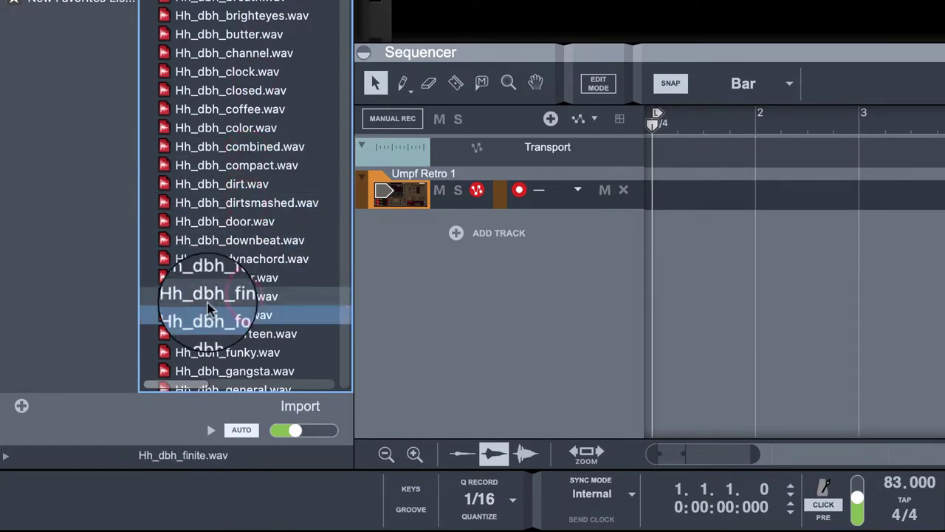
click(214, 334)
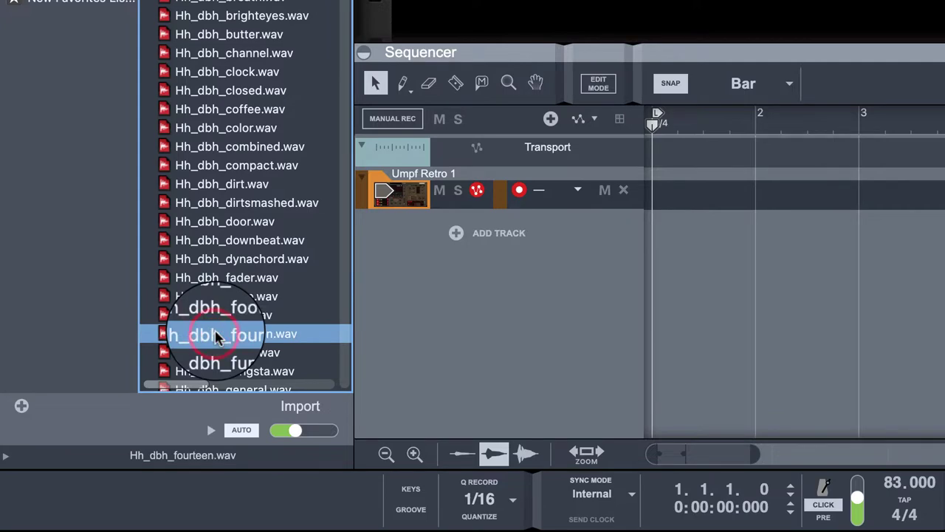
drag(217, 336, 944, 0)
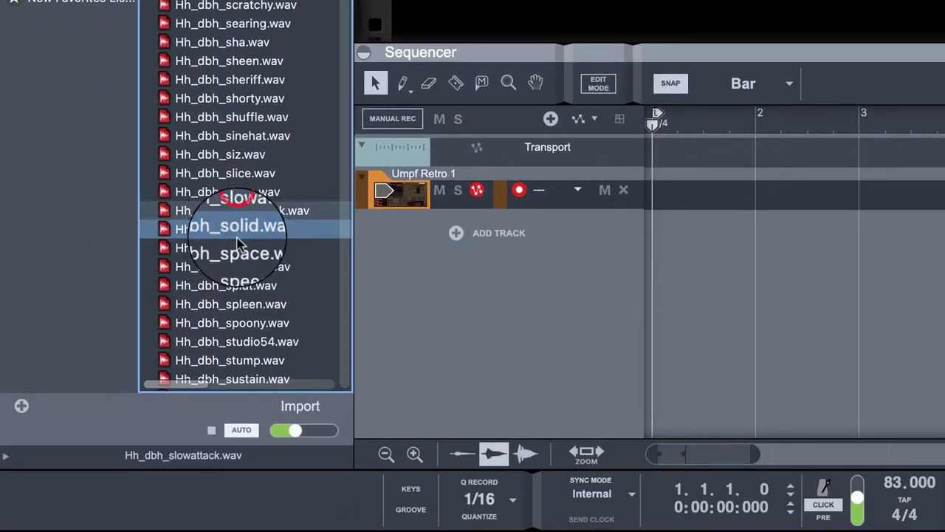
Step: Audition more hi-hat samples and load Hh_dbh_stump.wav into channel 6 of Umpf Retro Beats
click(237, 235)
click(234, 267)
click(235, 285)
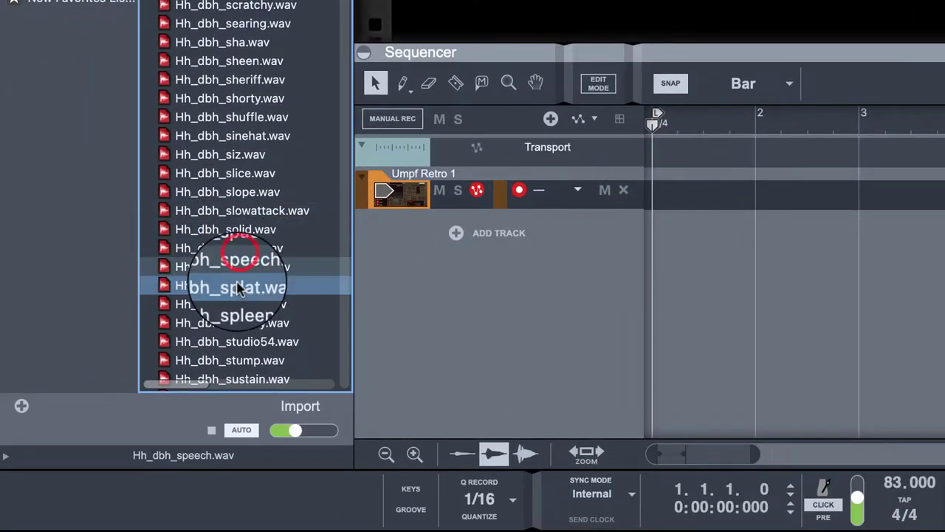
click(235, 305)
click(235, 323)
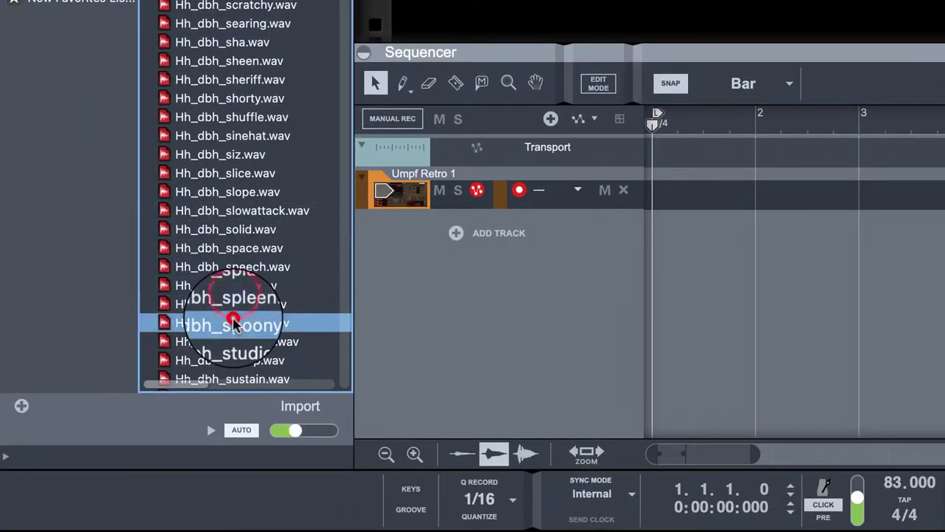
click(233, 341)
click(223, 360)
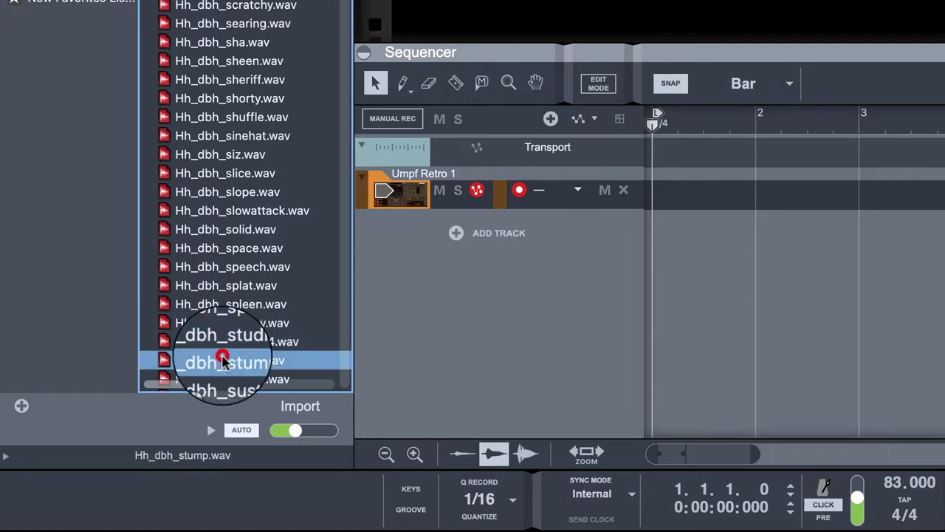
drag(223, 361, 944, 0)
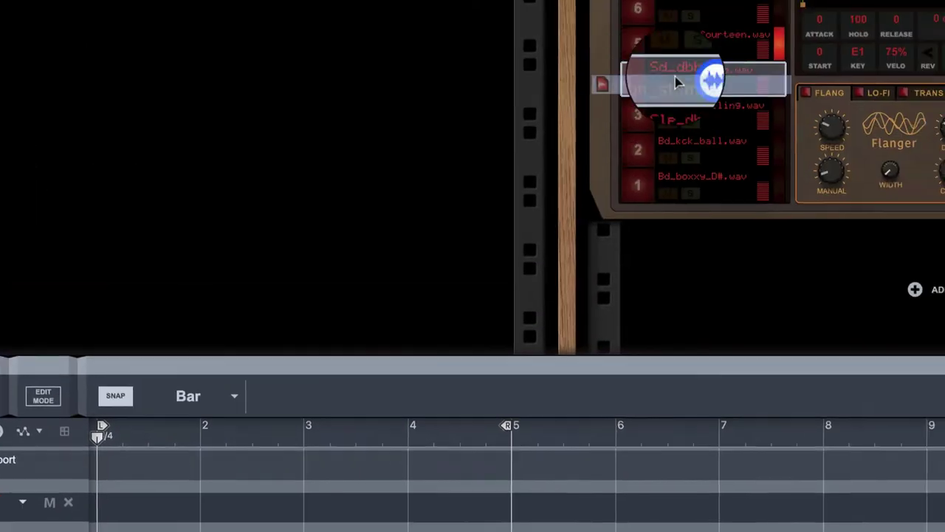
drag(546, 116, 535, 109)
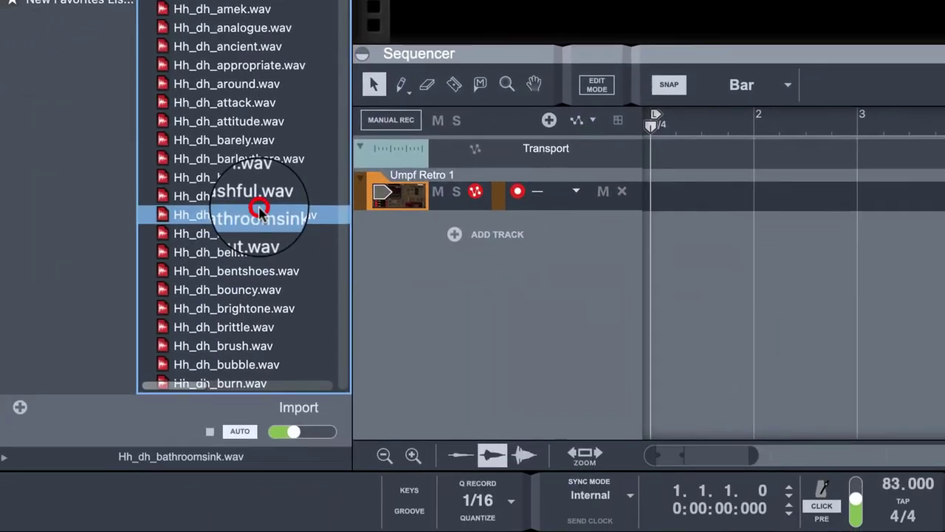
Step: Audition the Hh_dh hi-hat samples and load Hh_dh_brittle.wav into channel 7 of Umpf Retro Beats
click(244, 290)
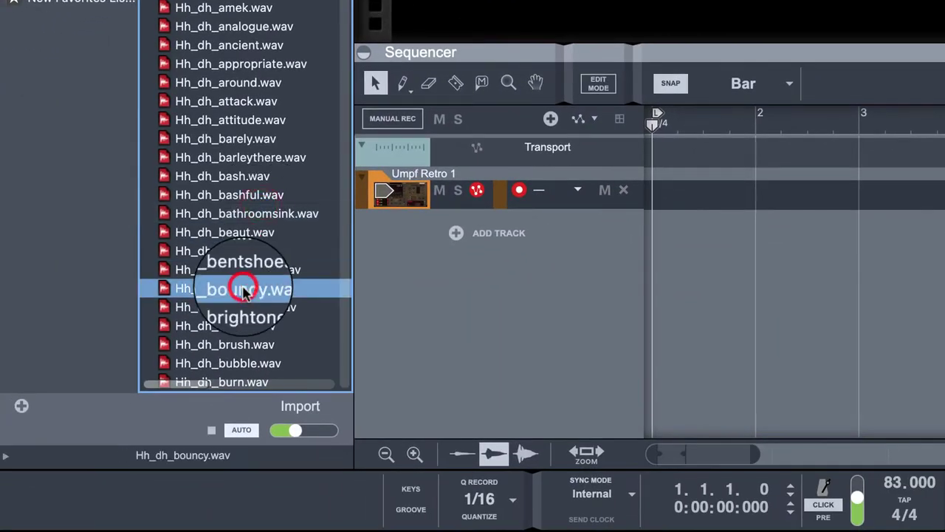
drag(240, 325, 657, 45)
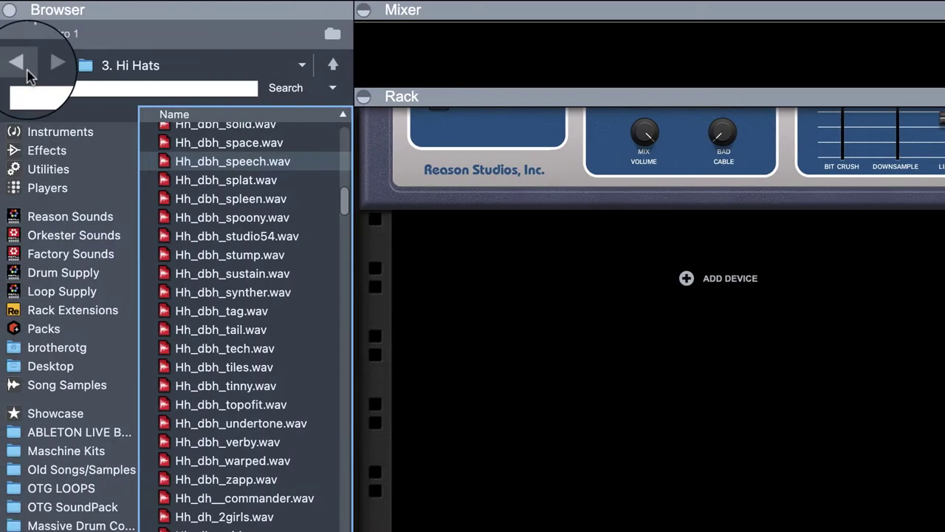
Step: Audition samples in Drum Supply's 8. Percussion folder and load Clk_dh_pitchbleep.wav into channel 8 of Umpf Retro Beats
click(23, 65)
double_click(221, 281)
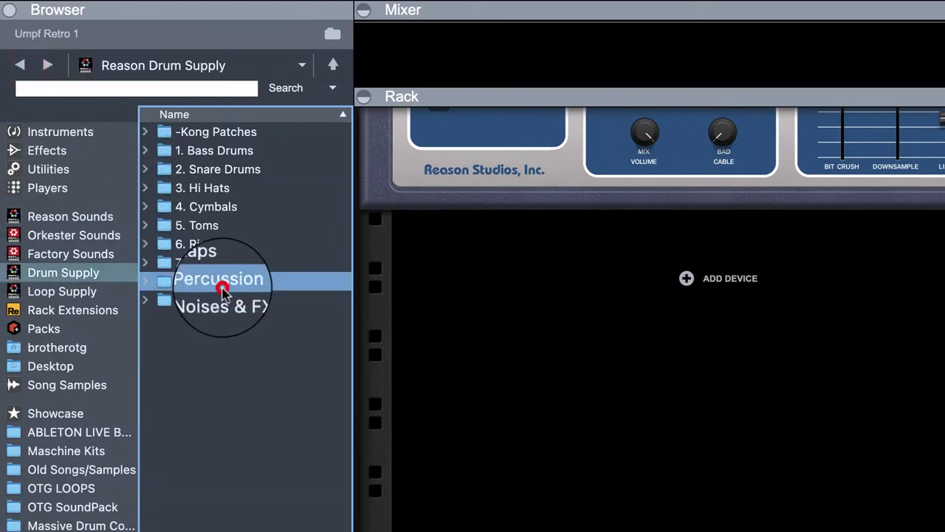
click(191, 432)
click(199, 519)
click(203, 232)
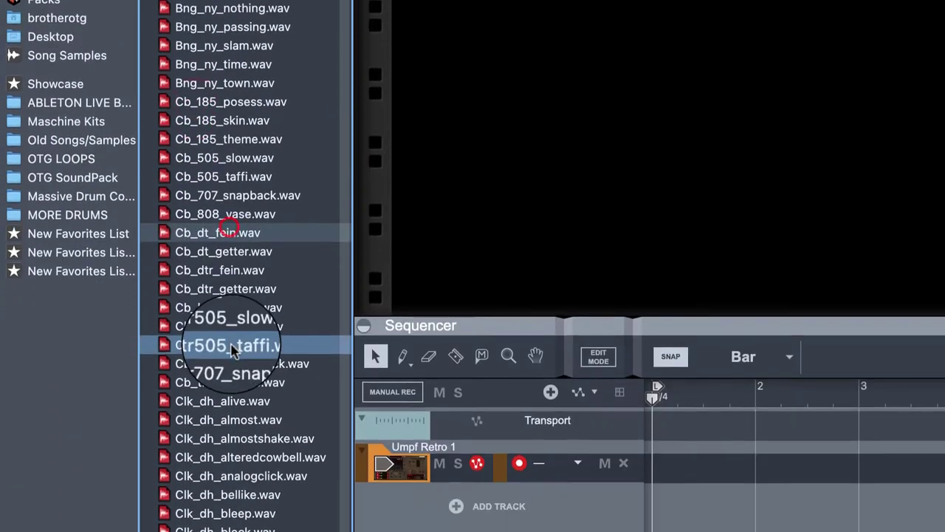
click(233, 292)
click(232, 366)
click(259, 441)
click(254, 497)
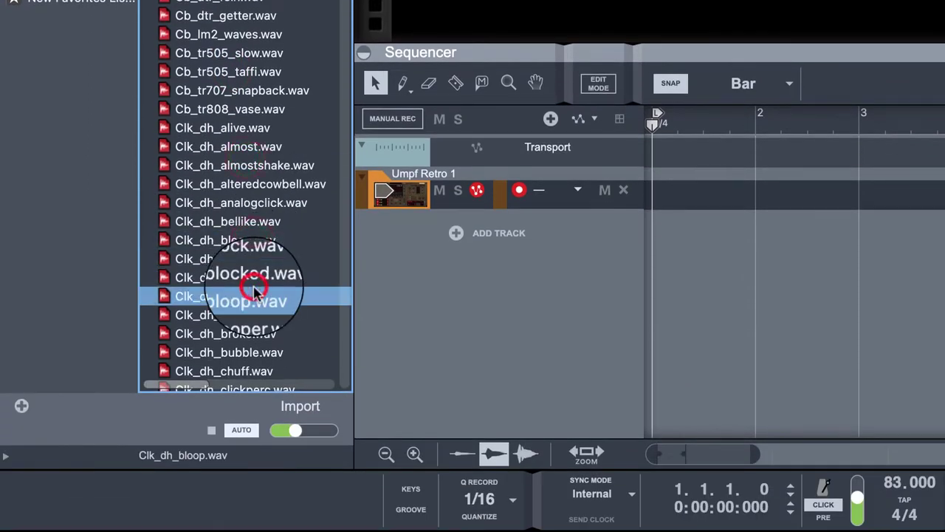
scroll(253, 292, down, 10)
click(248, 279)
scroll(248, 277, down, 6)
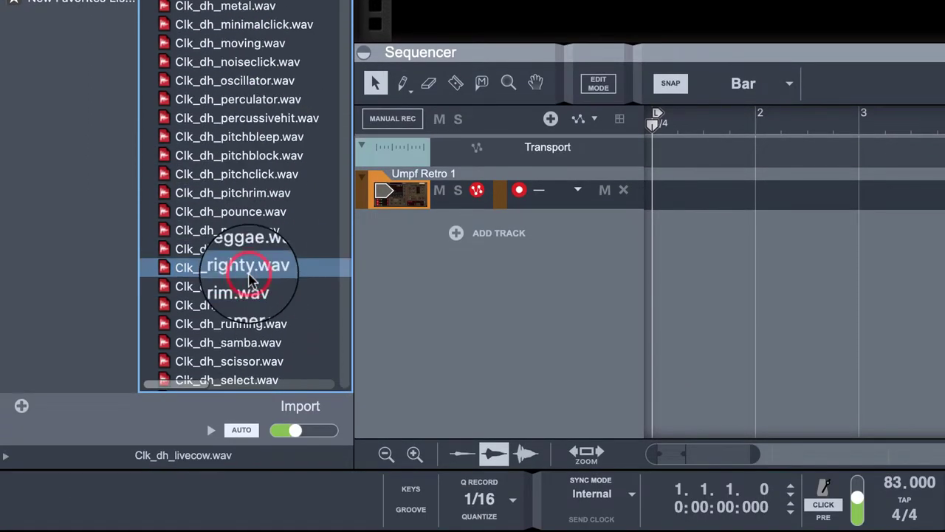
click(248, 270)
click(222, 212)
click(221, 138)
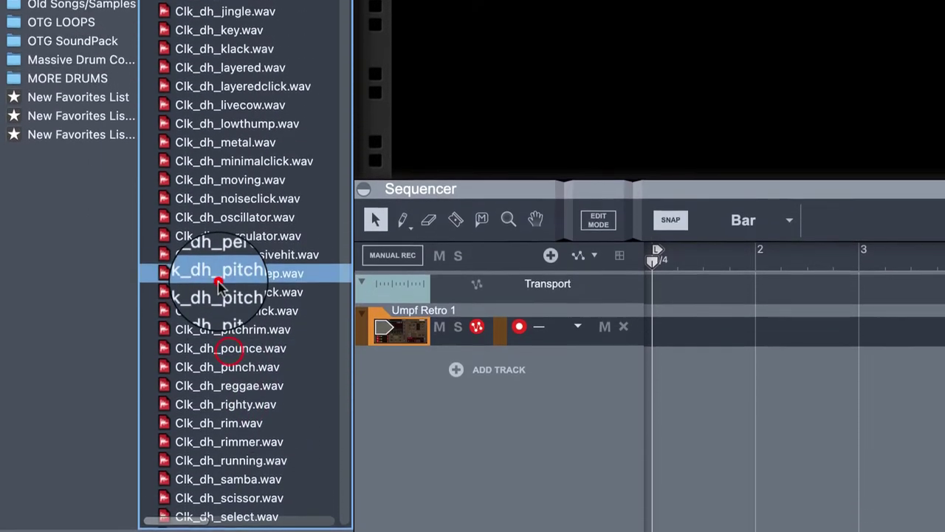
click(229, 192)
click(222, 338)
drag(221, 337, 944, 0)
drag(599, 40, 591, 12)
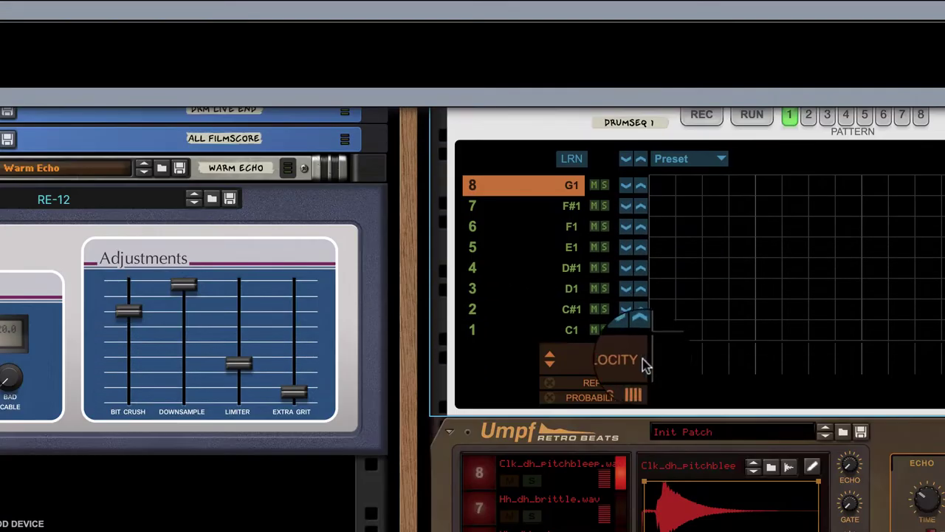
Step: Name Drum Sequencer lane 1 "Kick 1" and lane 2 "Kick 2"
click(503, 328)
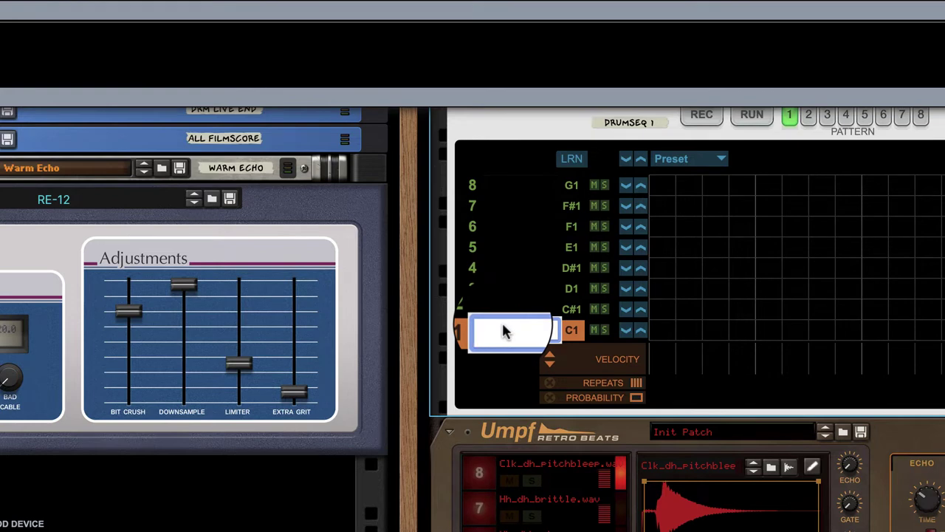
text(Kick 1)
key(Return)
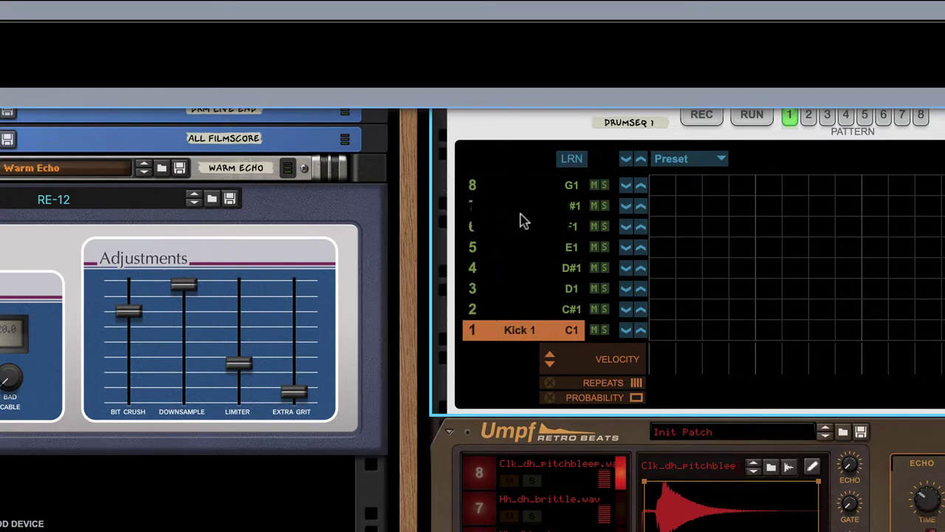
click(516, 311)
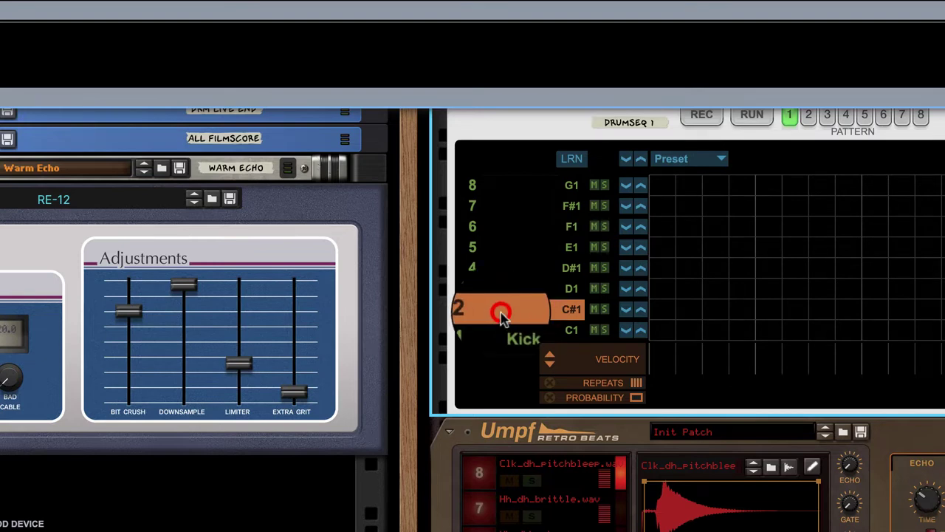
double_click(501, 313)
text(Kick)
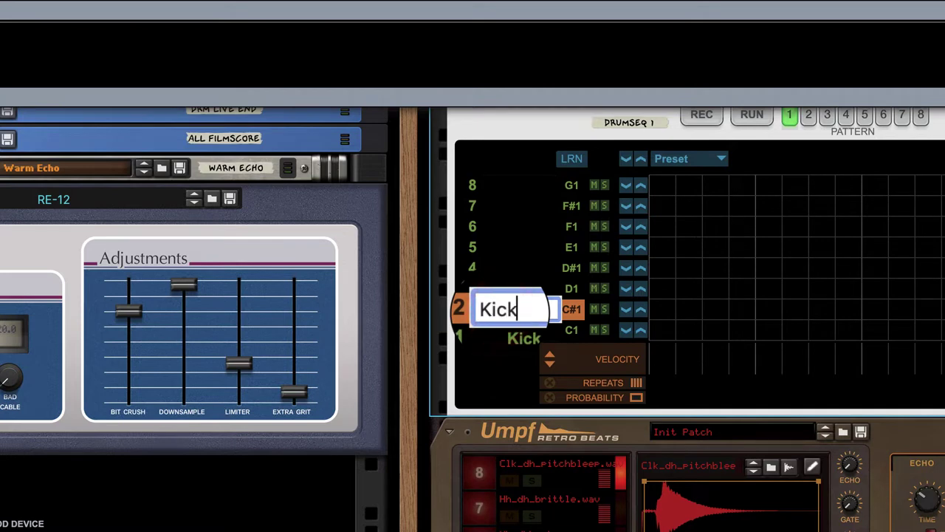
text( 2)
key(Return)
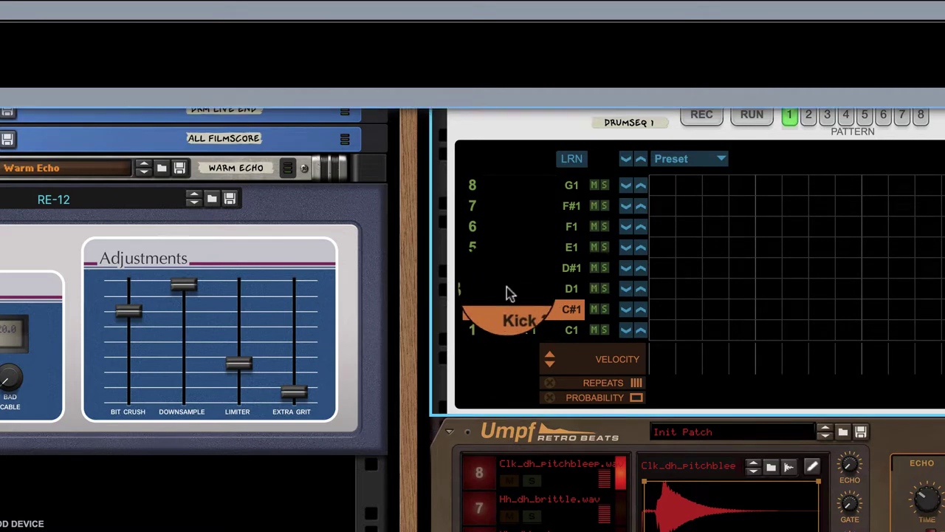
Step: Name Drum Sequencer lane 3 "Clap" and lane 4 "Snare"
double_click(509, 289)
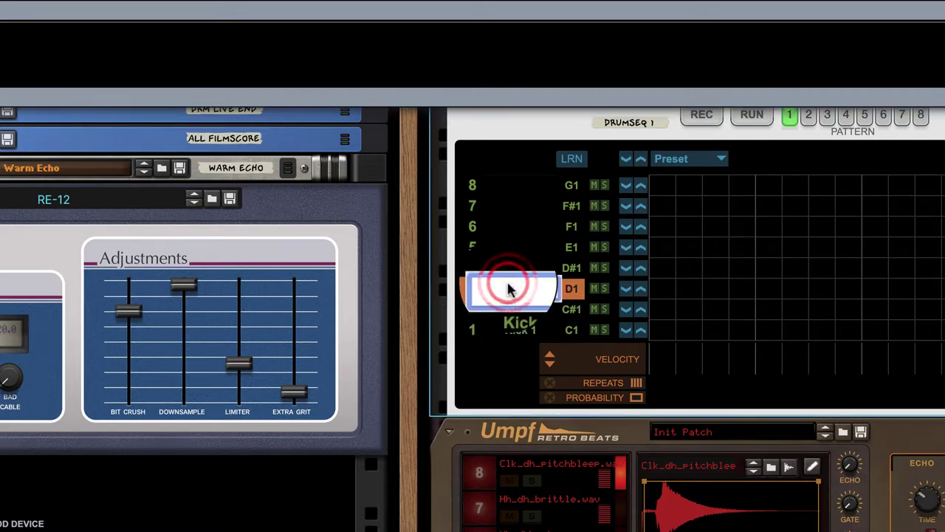
text(Clap)
key(Return)
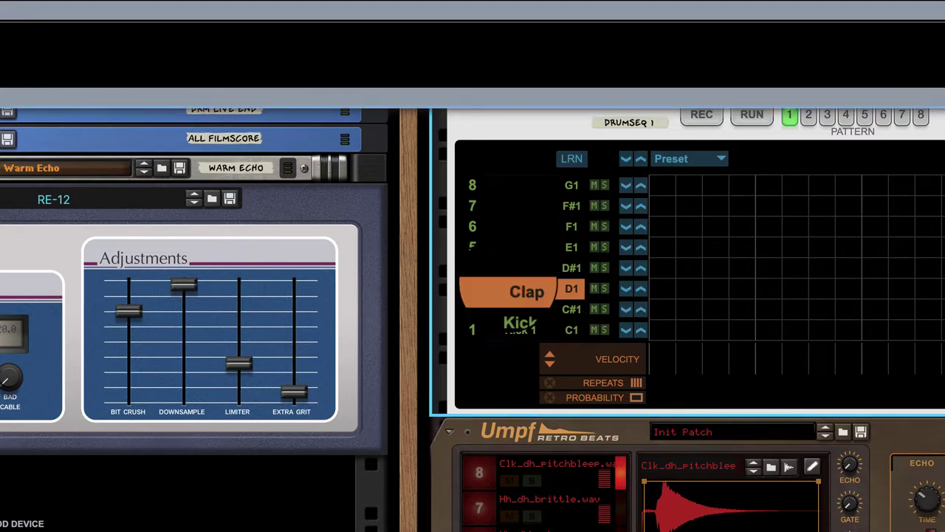
double_click(503, 268)
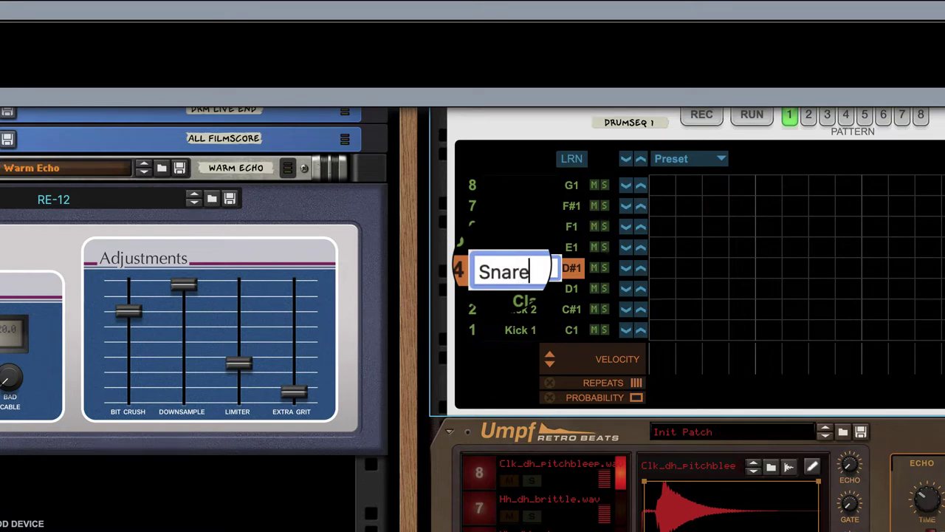
key(Return)
Step: Name Drum Sequencer lanes 5, 6 and 7 "Hat 1", "Hat 2" and "Hat 3"
double_click(508, 248)
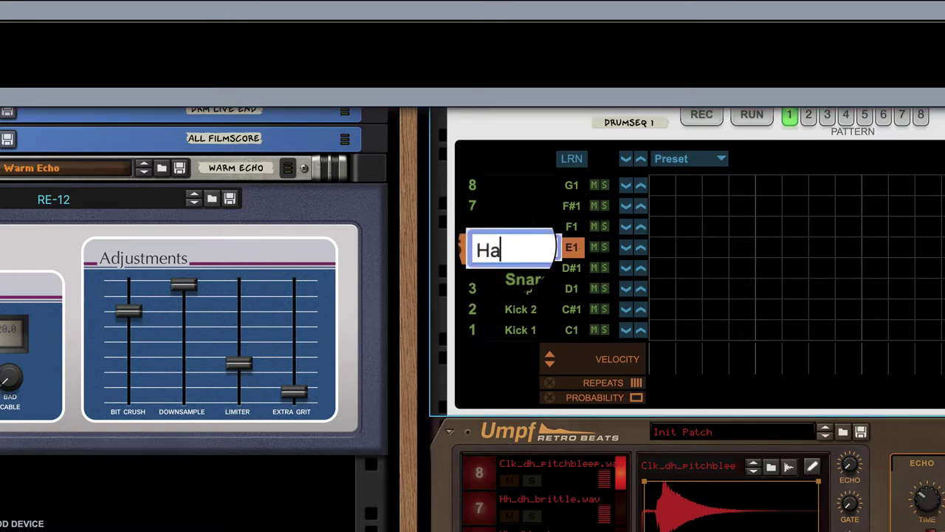
text(Hat 1)
key(Return)
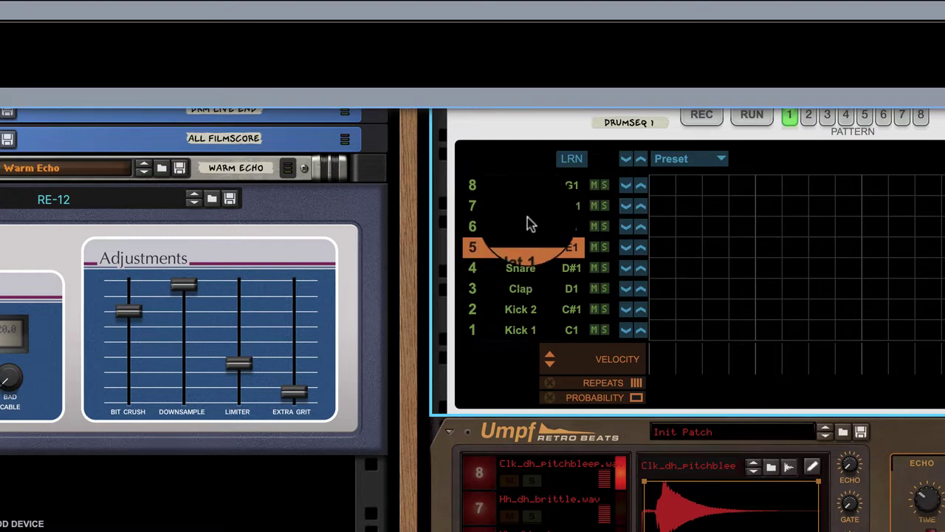
double_click(522, 225)
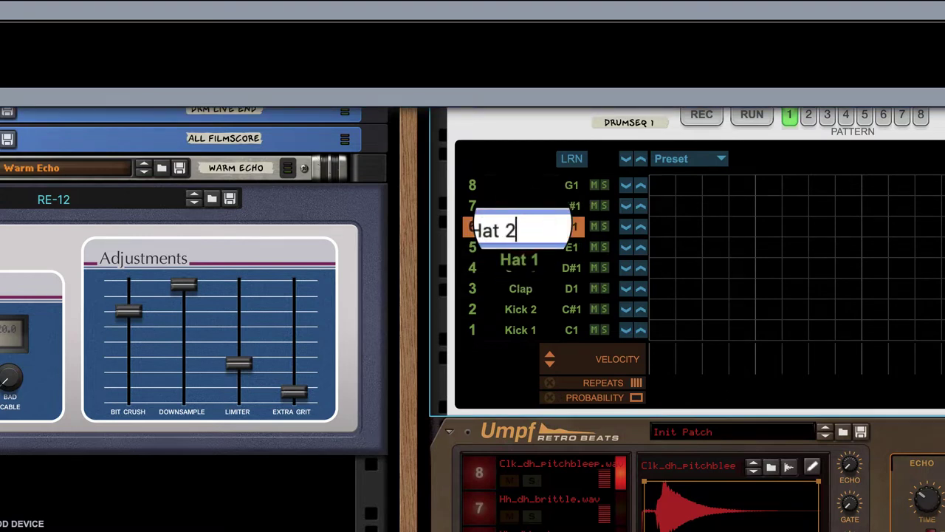
key(Return)
double_click(507, 209)
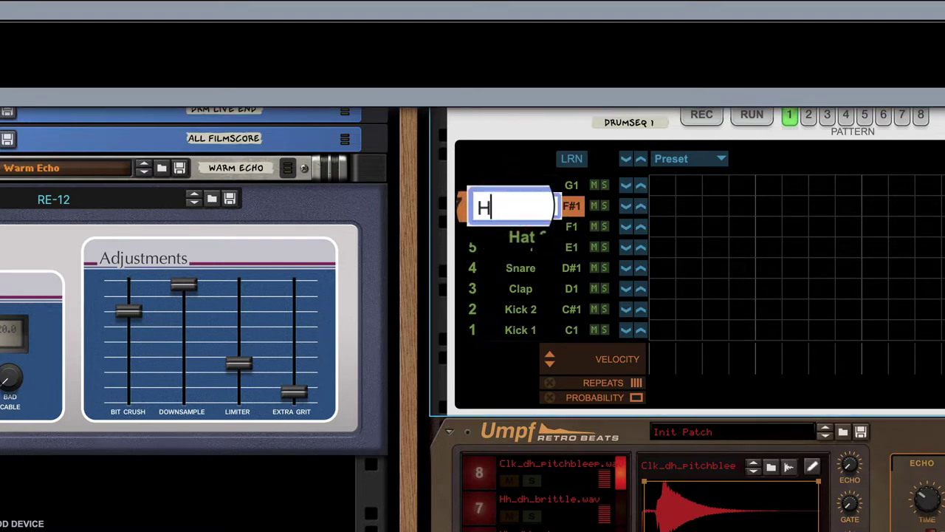
text(Hat 3)
key(Return)
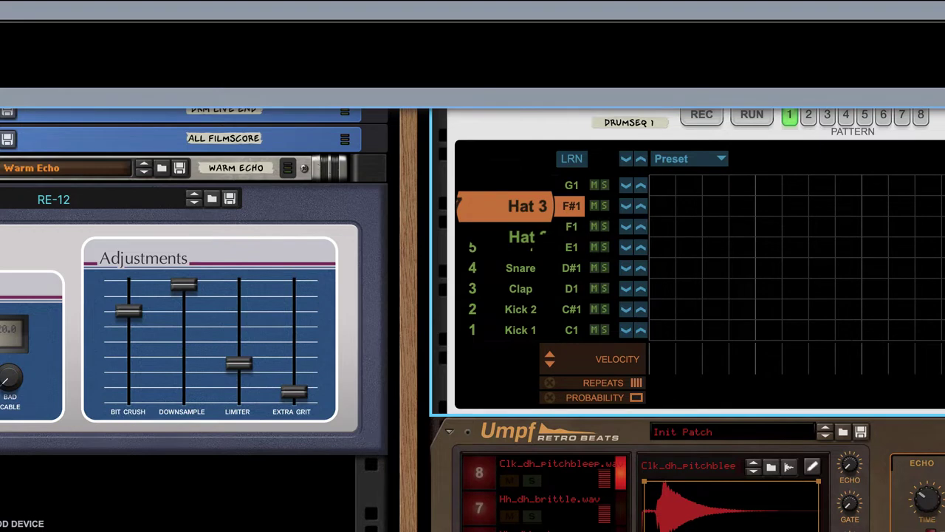
Step: Name Drum Sequencer lane 8 "Perc"
double_click(519, 189)
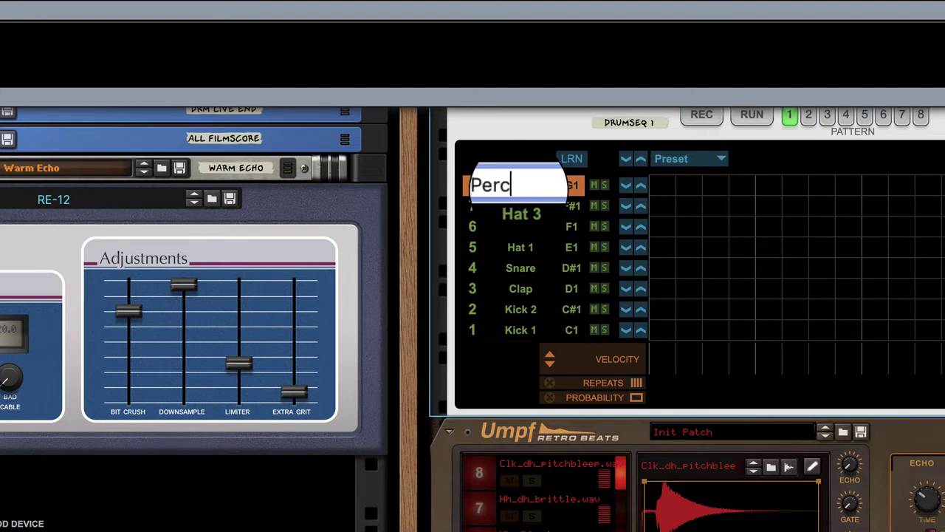
text(Perc)
key(Return)
click(517, 180)
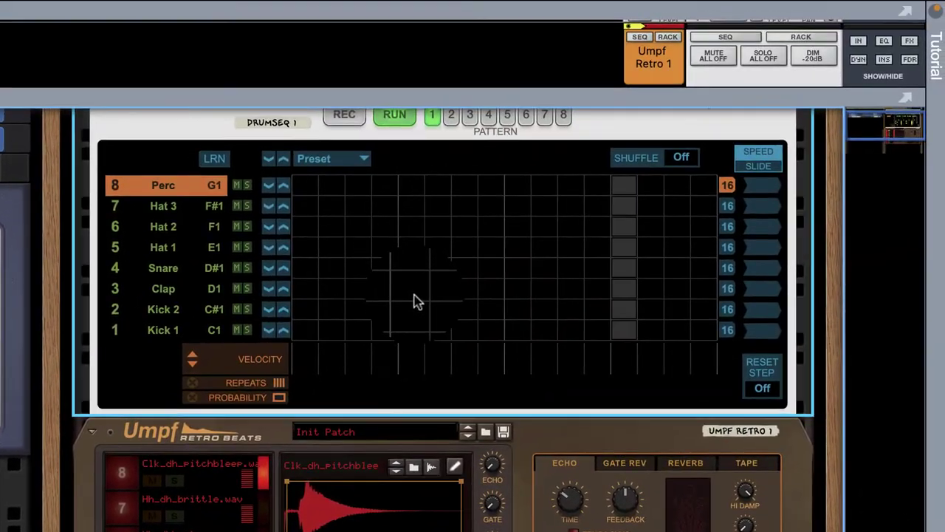
Step: Program Clap hits on steps 5 and 13 and a Kick 1 hit on step 1 of pattern 1
click(411, 290)
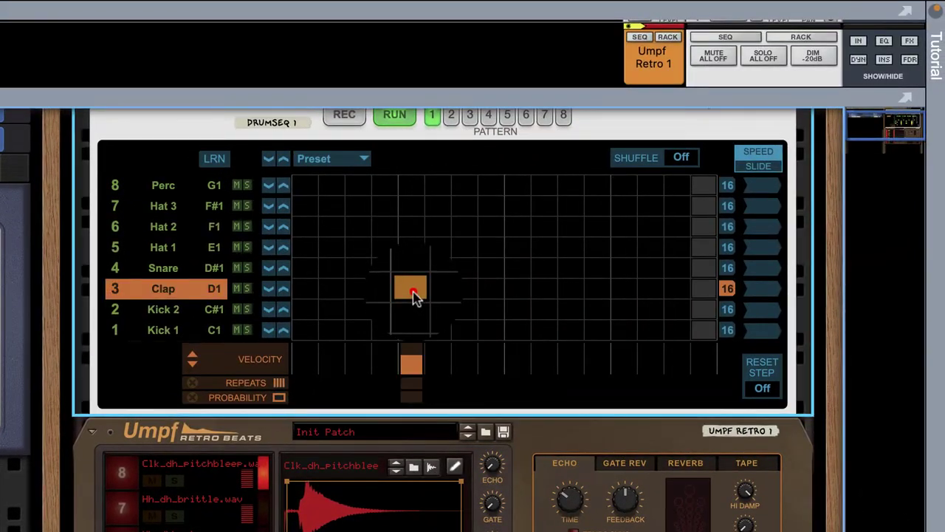
click(619, 288)
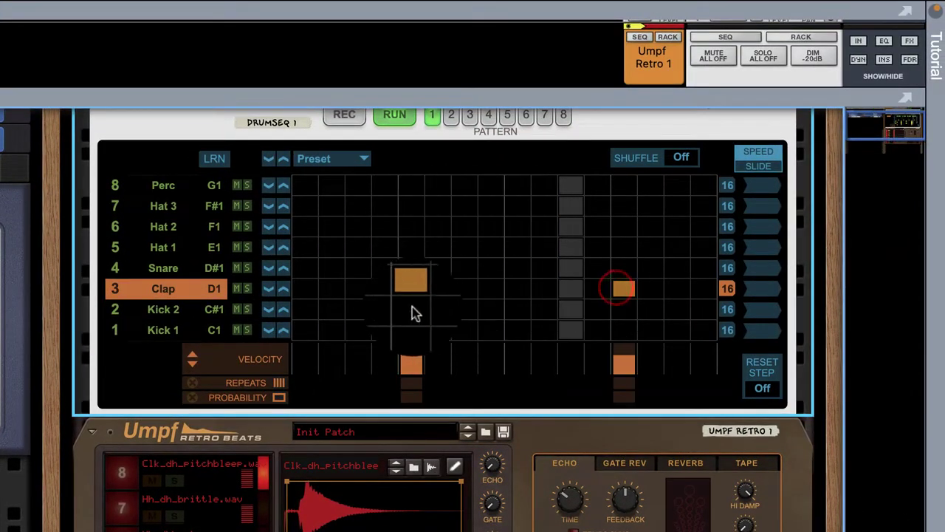
click(306, 330)
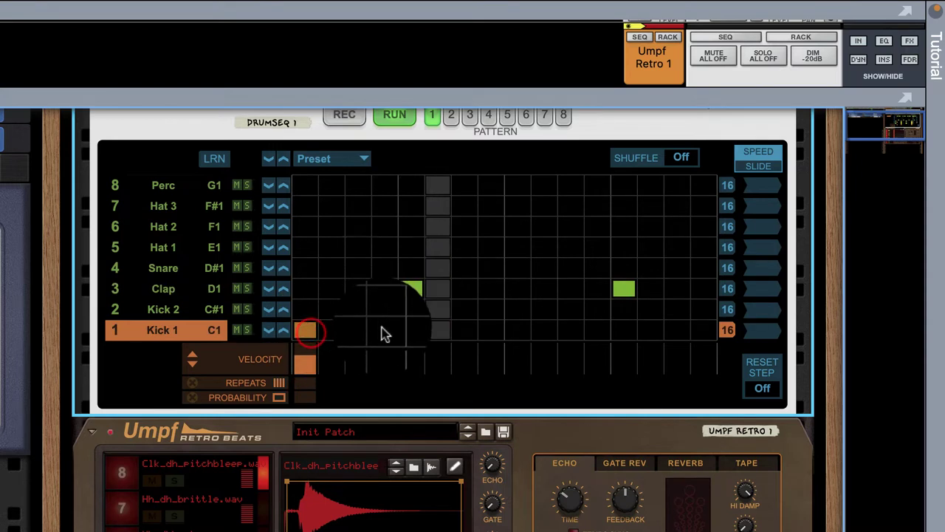
click(382, 330)
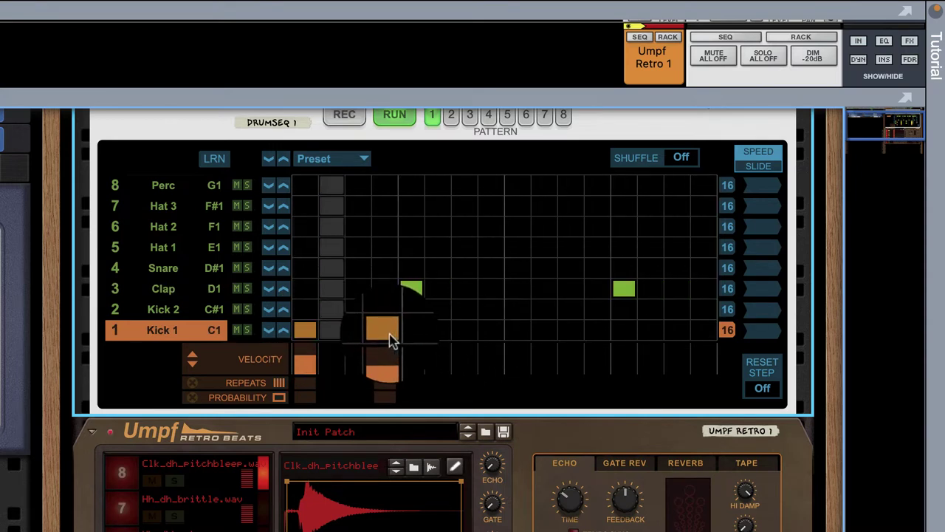
click(393, 334)
Step: Program Kick 2 hits on steps 1, 4, 8, 12 and 15
click(304, 308)
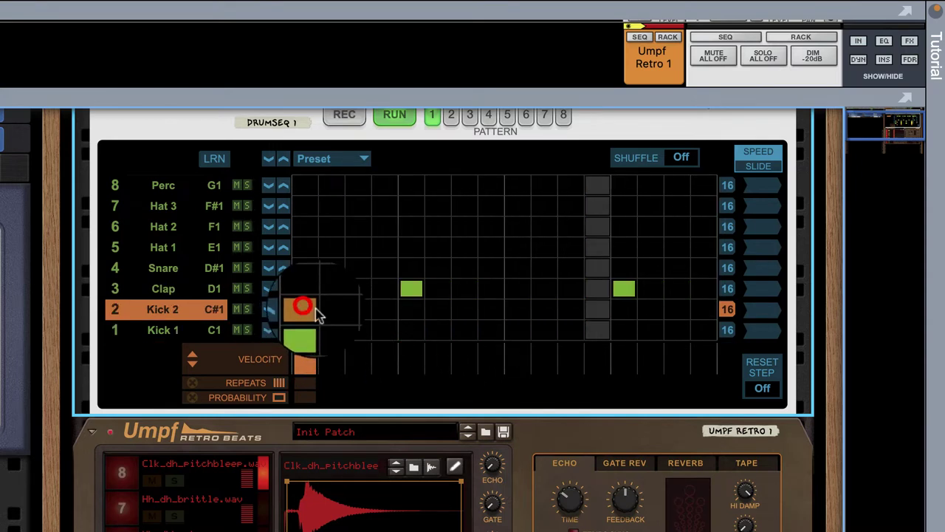
click(383, 309)
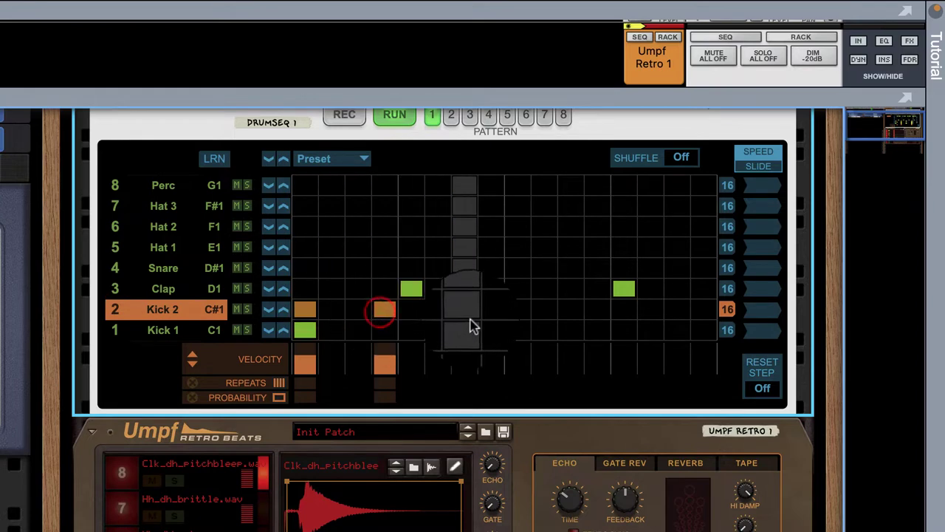
click(517, 312)
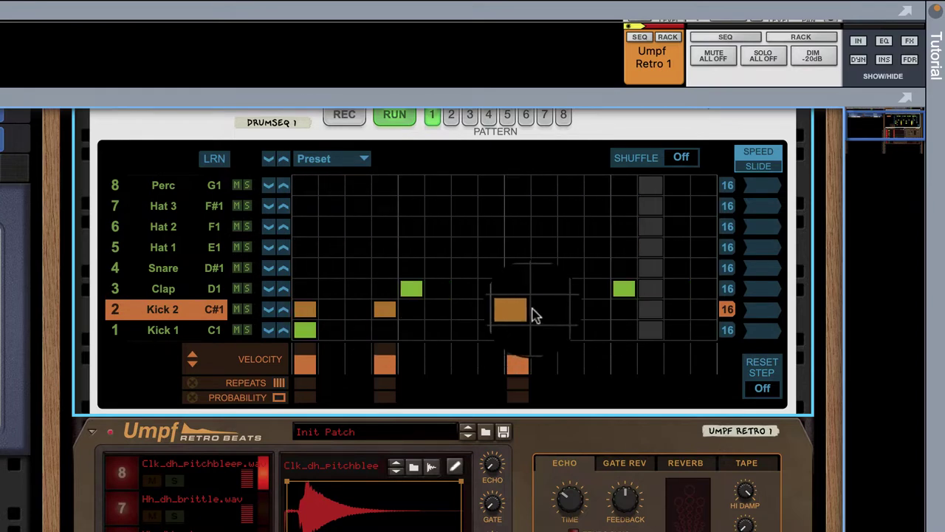
click(517, 312)
click(493, 312)
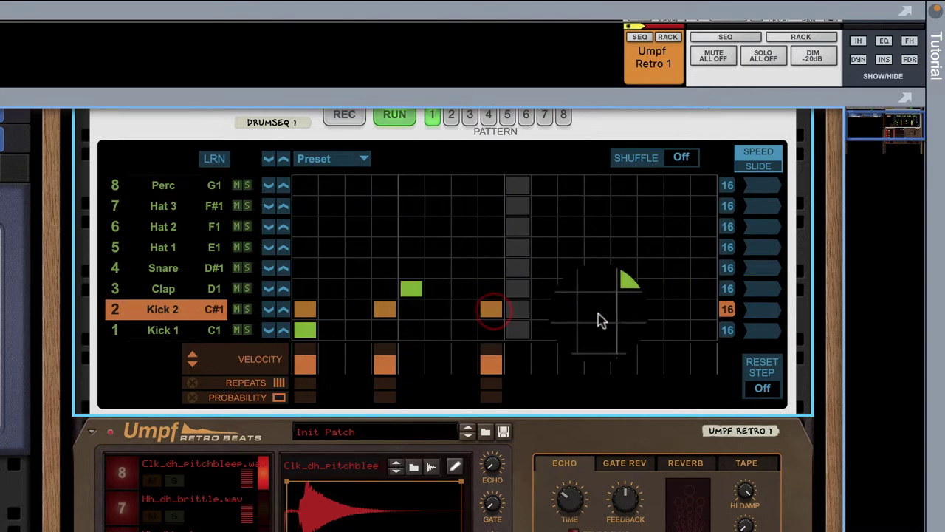
click(598, 311)
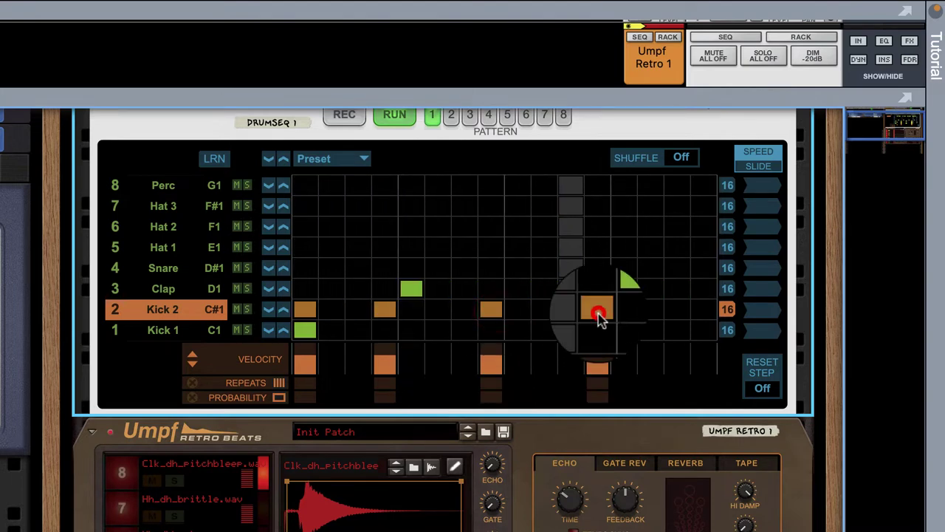
click(677, 313)
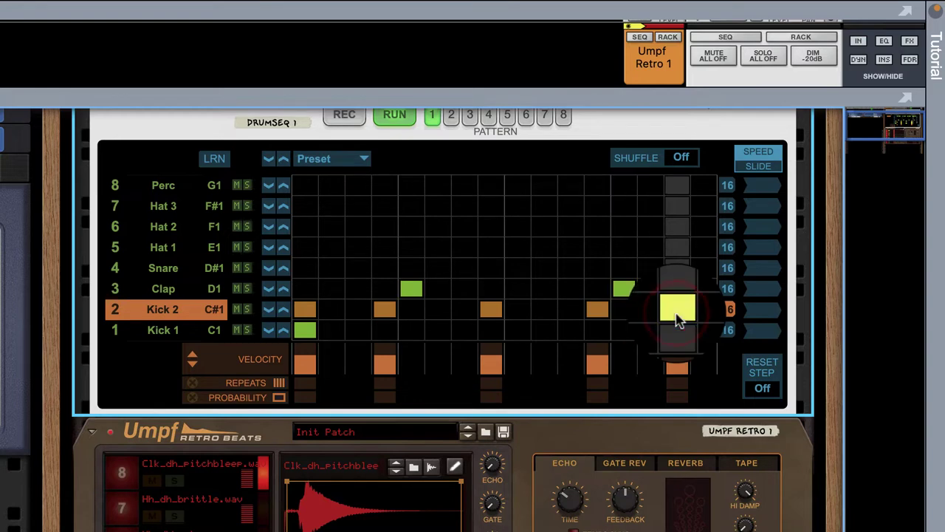
click(613, 360)
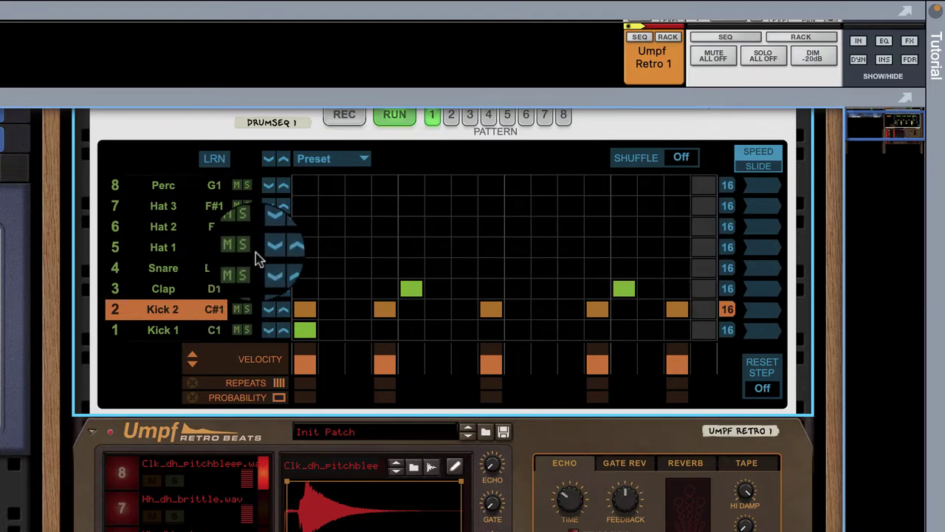
Step: Program Snare hits on steps 5 and 13, and Hat 1 hits on steps 1, 3, 5, 7, 9, 10, 13 and 15
click(413, 268)
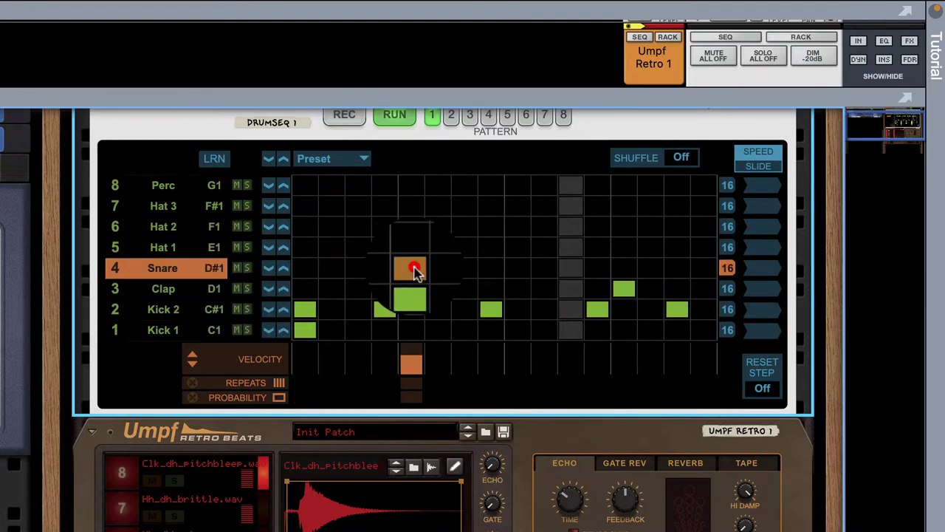
click(624, 269)
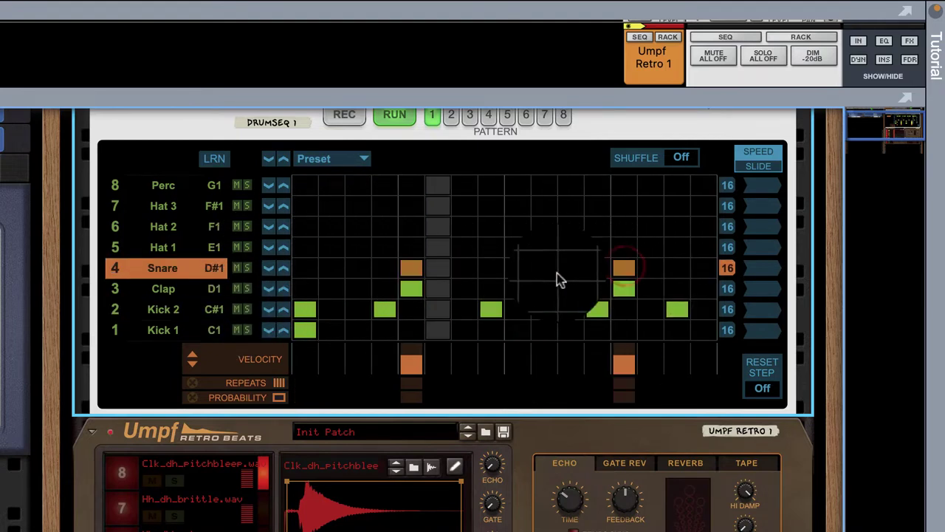
click(305, 248)
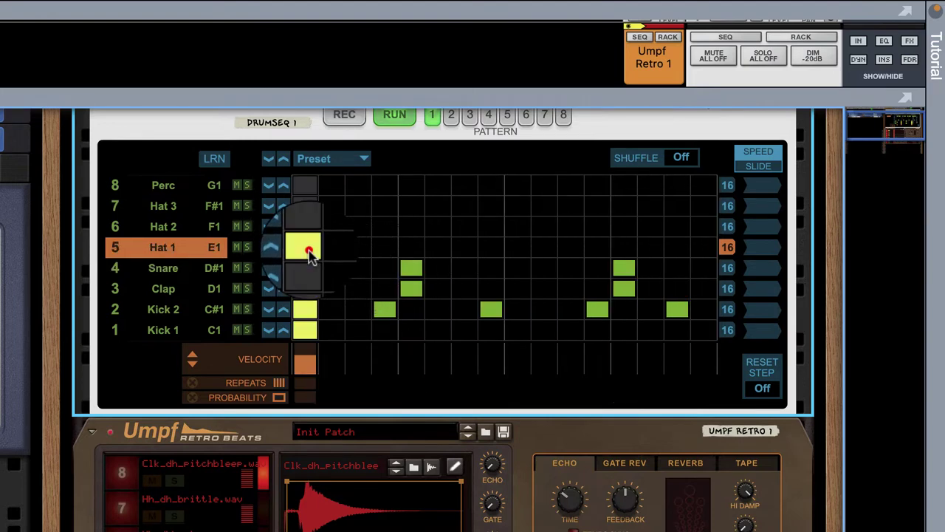
click(353, 247)
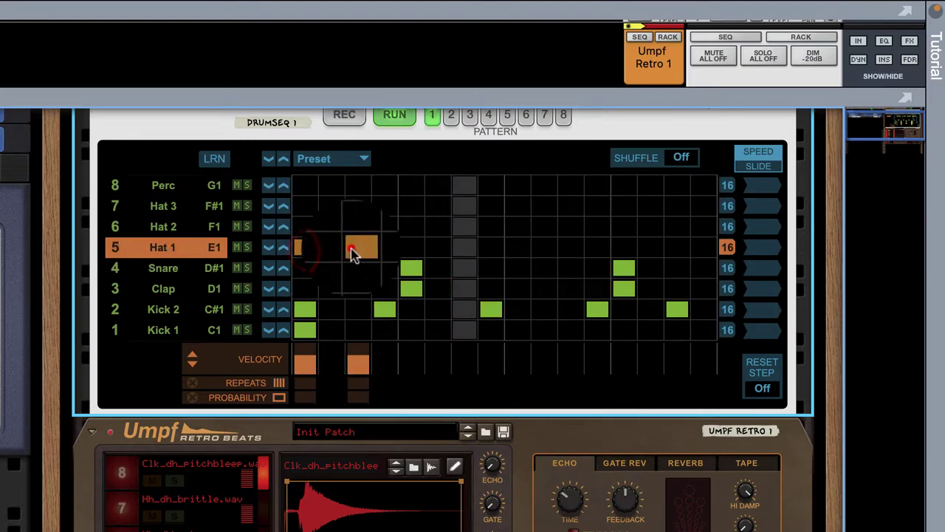
click(412, 247)
click(465, 248)
click(517, 247)
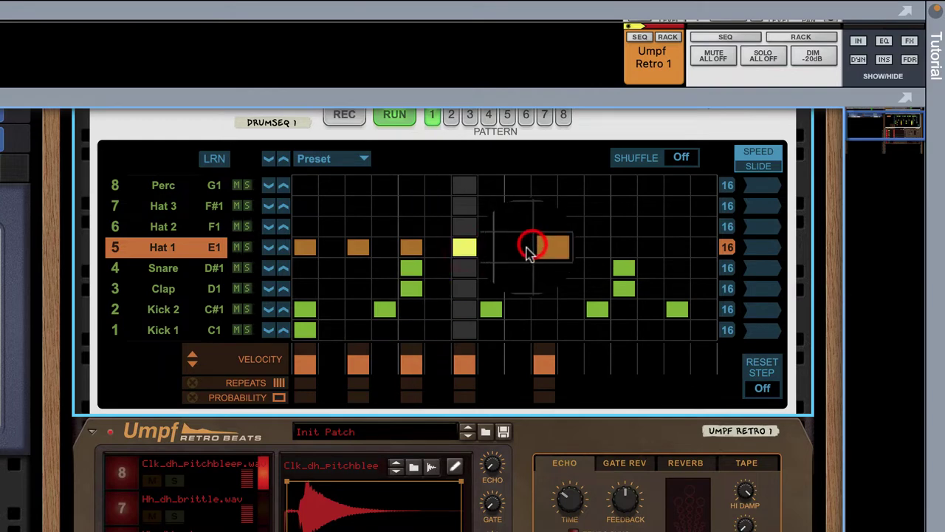
click(545, 248)
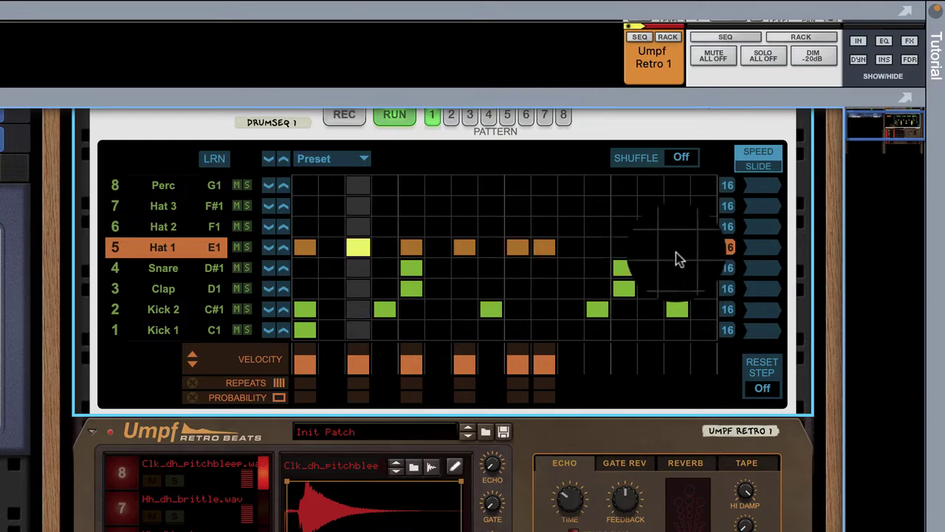
click(624, 247)
click(677, 249)
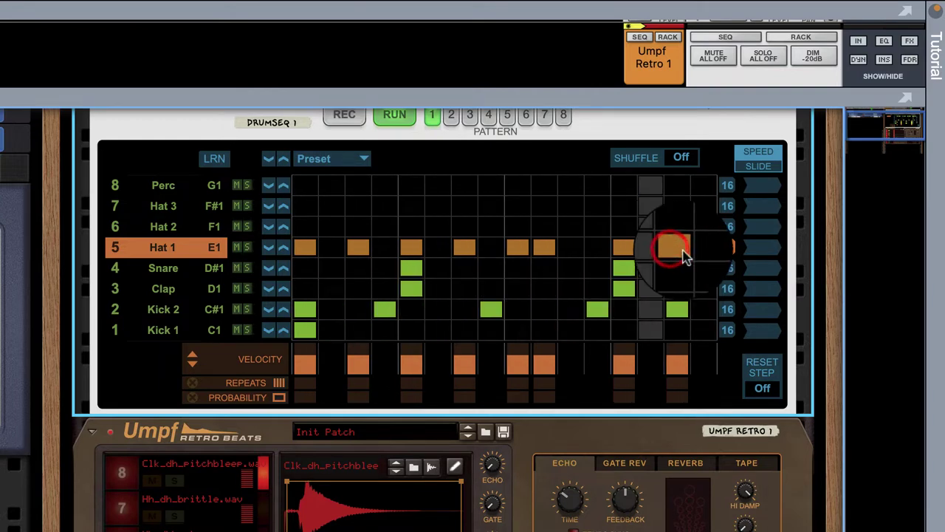
Step: Program Hat 2 hits on steps 4, 8, 11, 15 and 16
click(377, 235)
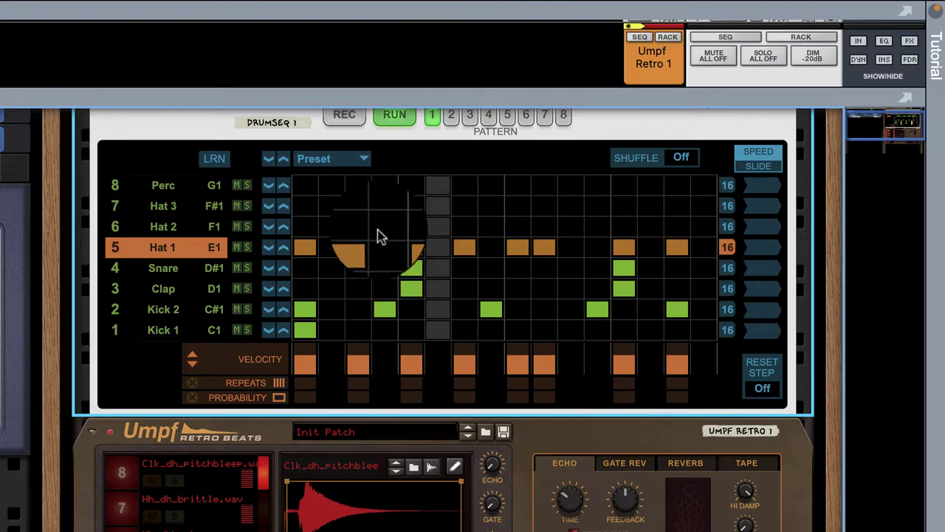
click(334, 226)
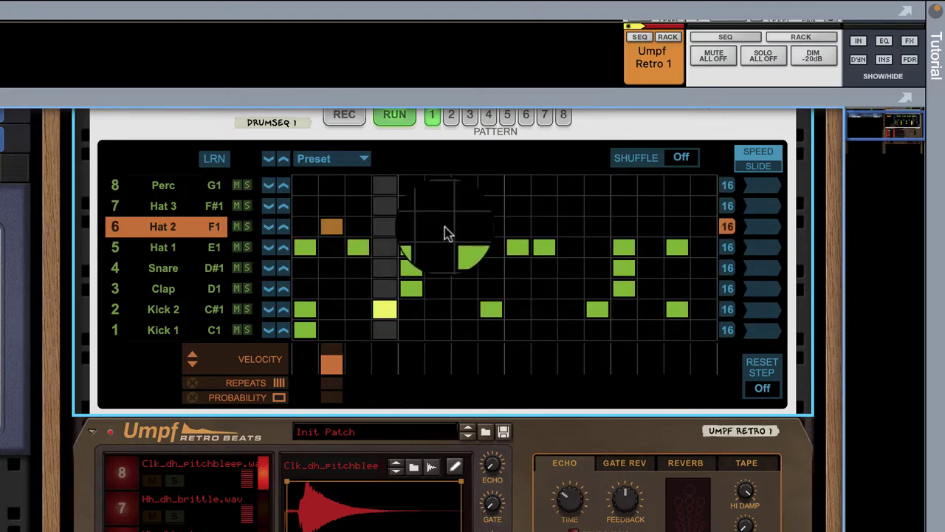
click(331, 226)
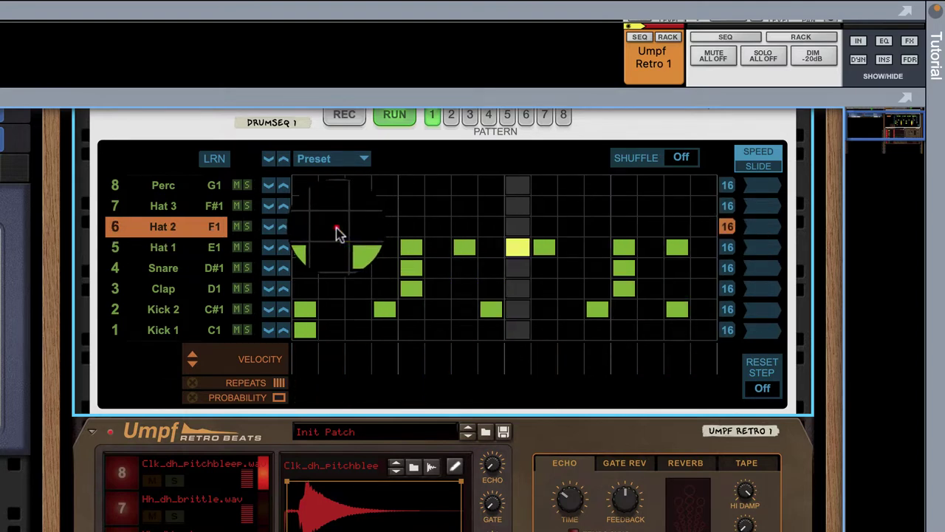
click(379, 227)
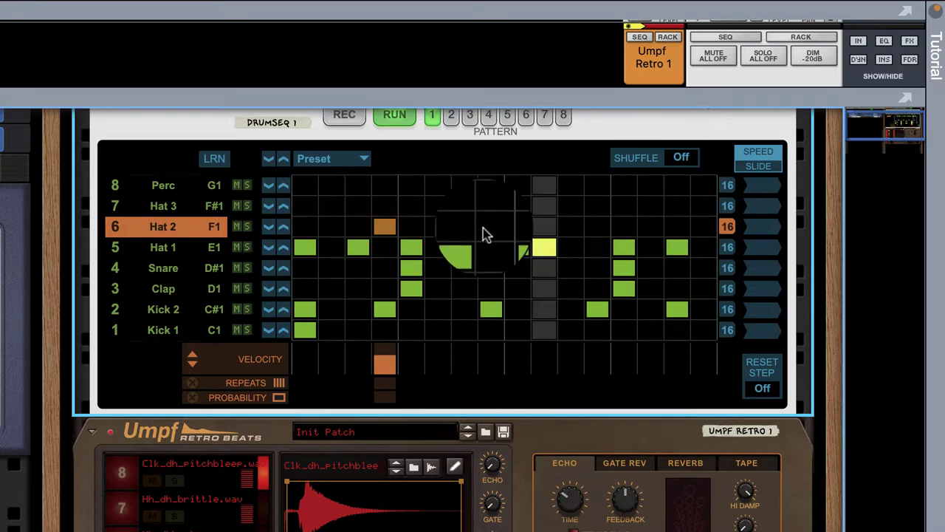
click(484, 226)
click(569, 226)
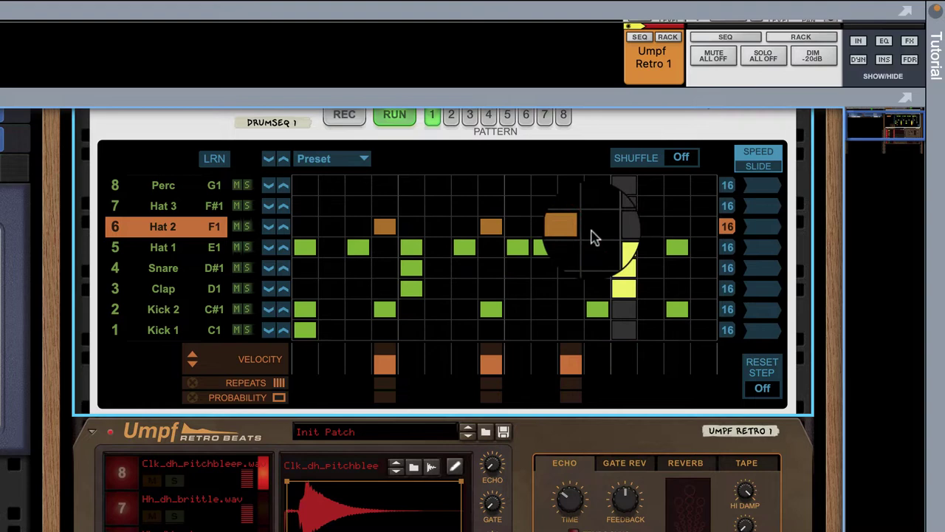
click(673, 228)
click(694, 231)
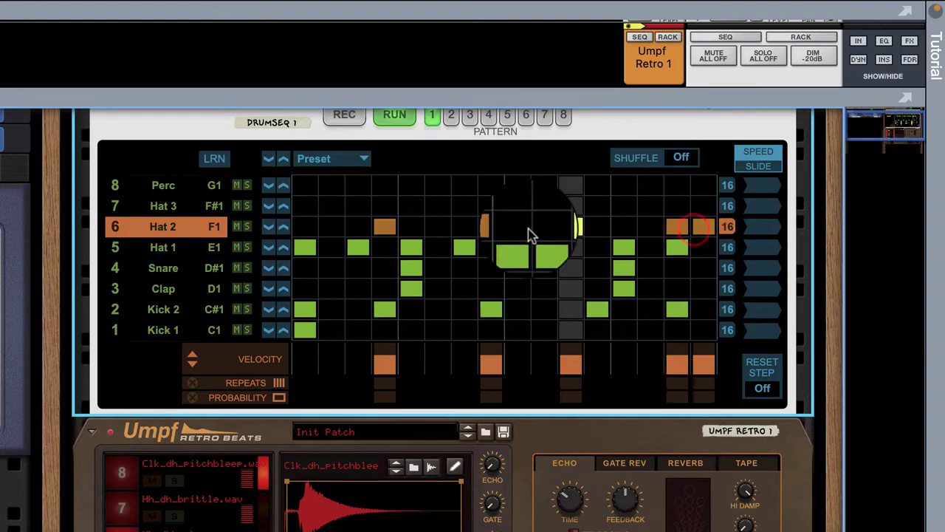
Step: Program Hat 3 hits on steps 2, 6, 9 and 13
click(329, 208)
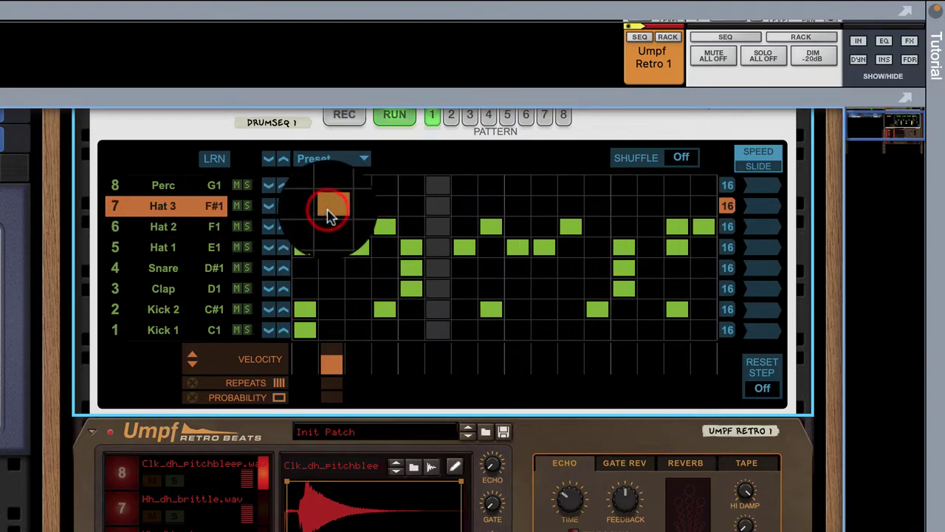
click(436, 208)
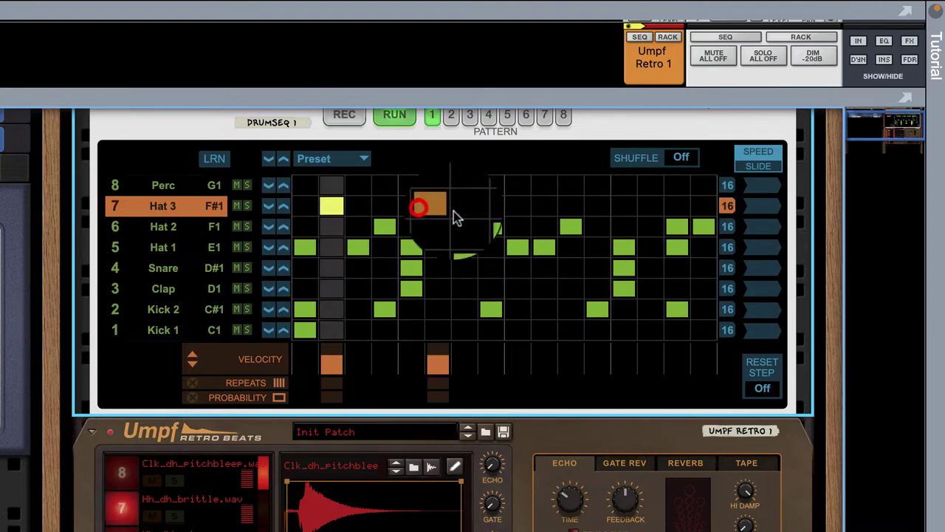
click(522, 209)
click(627, 211)
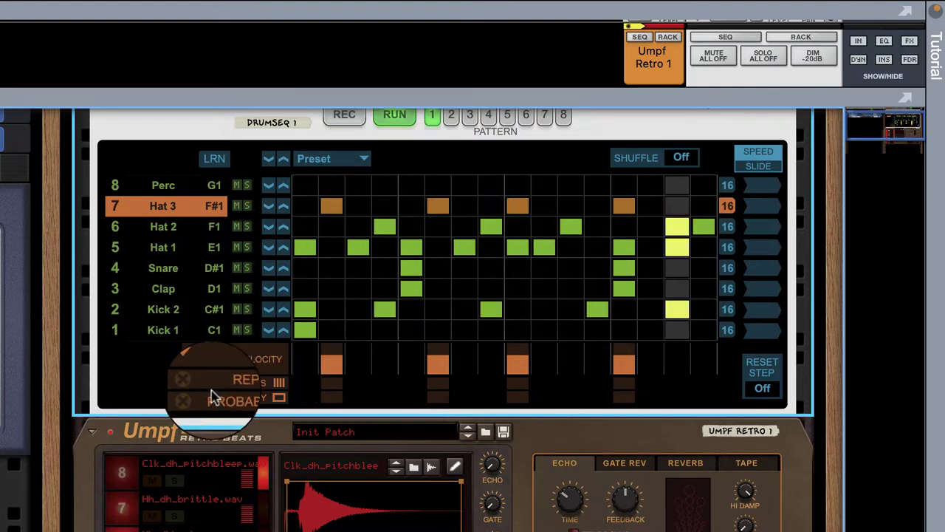
Step: Lower the volumes of the hi-hats on channels 5 and 6 of Umpf Retro Beats
scroll(289, 333, down, 5)
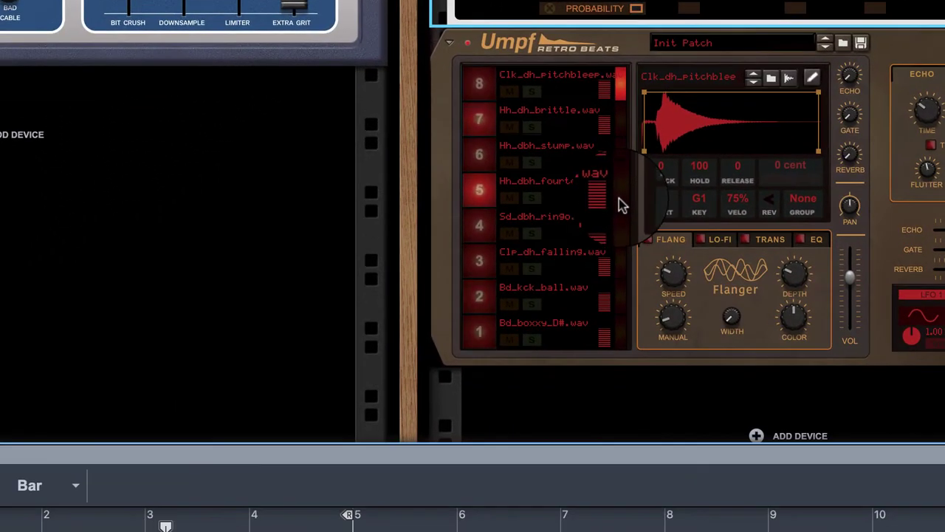
click(262, 402)
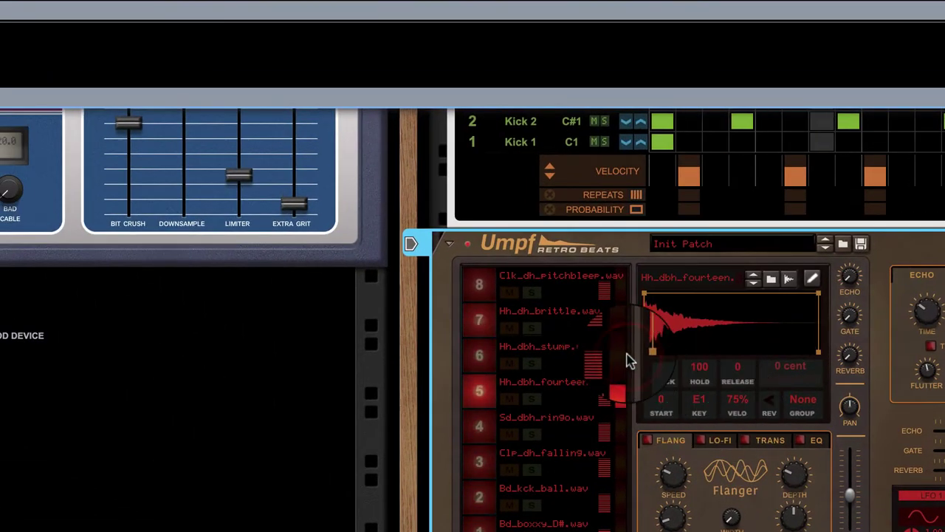
click(628, 357)
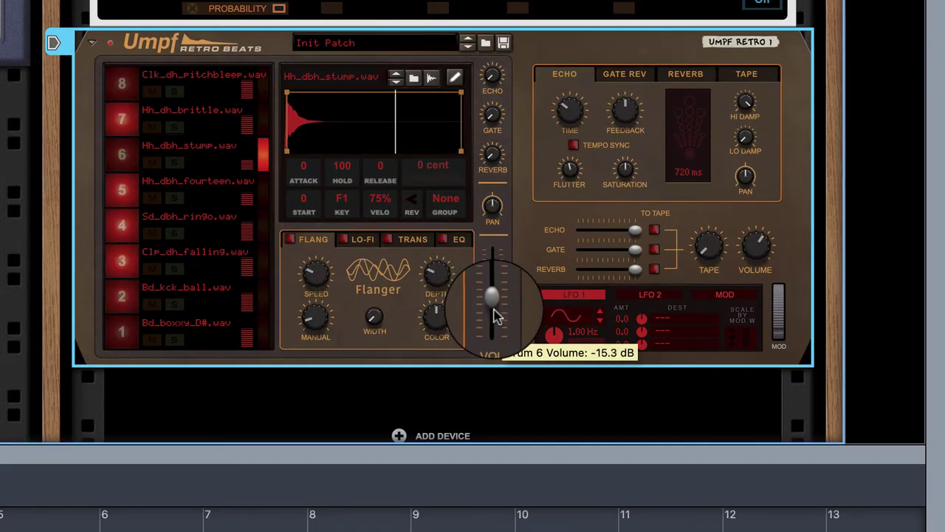
drag(496, 319, 497, 325)
Step: Pitch up the Umpf Retro Beats hi-hats: channel 7 to 450 cent, channel 6 to 375 cent and channel 5 to 525 cent
click(263, 125)
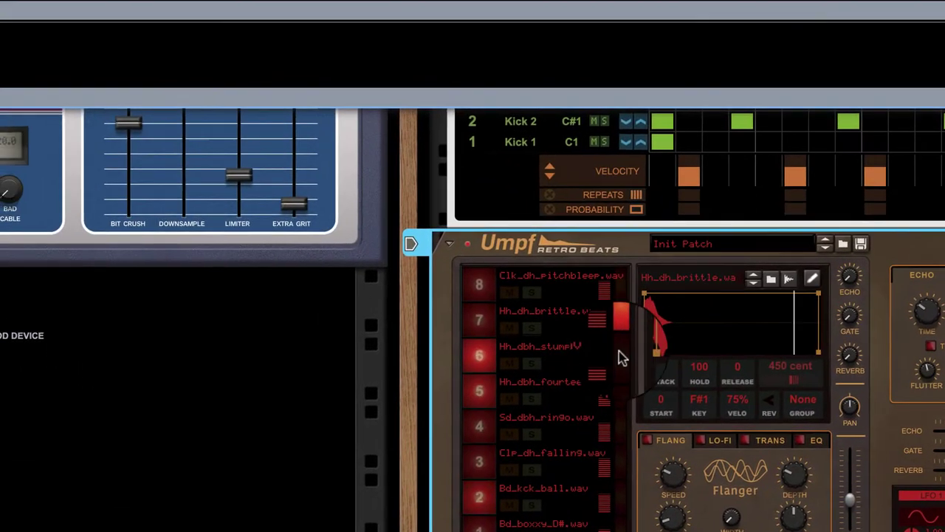
click(265, 158)
drag(629, 373, 624, 355)
drag(425, 154, 429, 152)
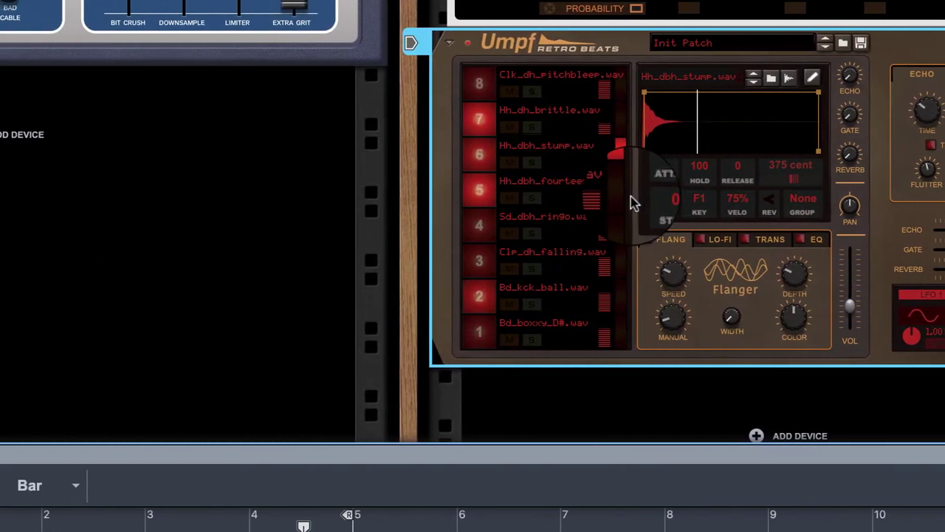
click(265, 193)
drag(612, 165, 603, 150)
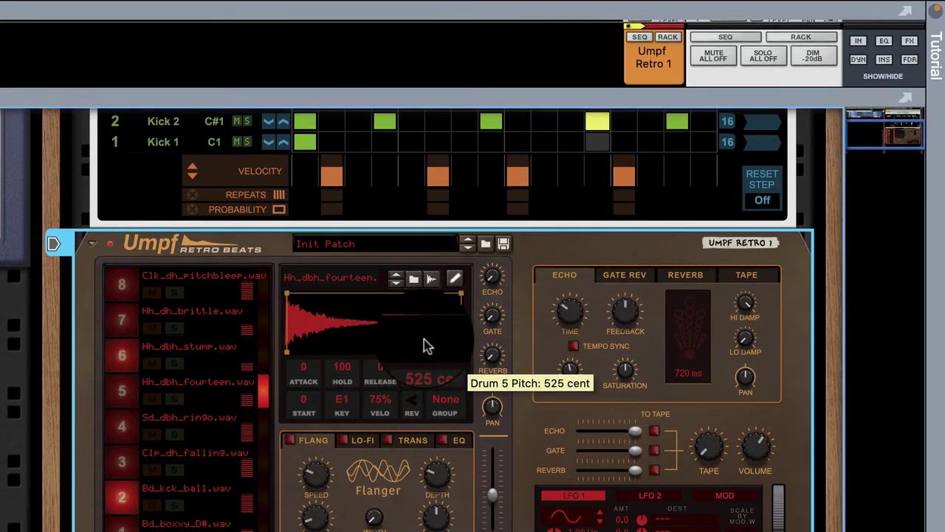
Step: Lower the volume of the clap on channel 3 of Umpf Retro Beats to -4.4 dB and raise its reverb send
drag(424, 339, 426, 338)
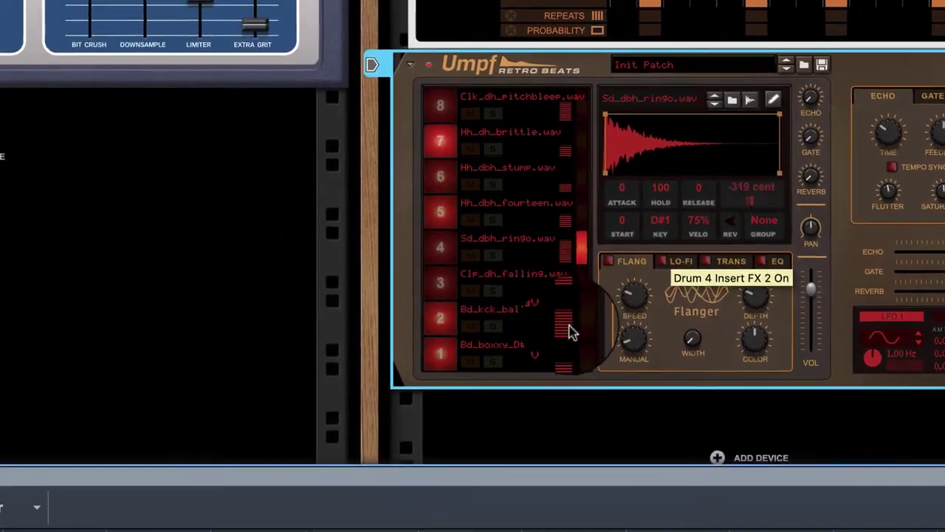
click(266, 476)
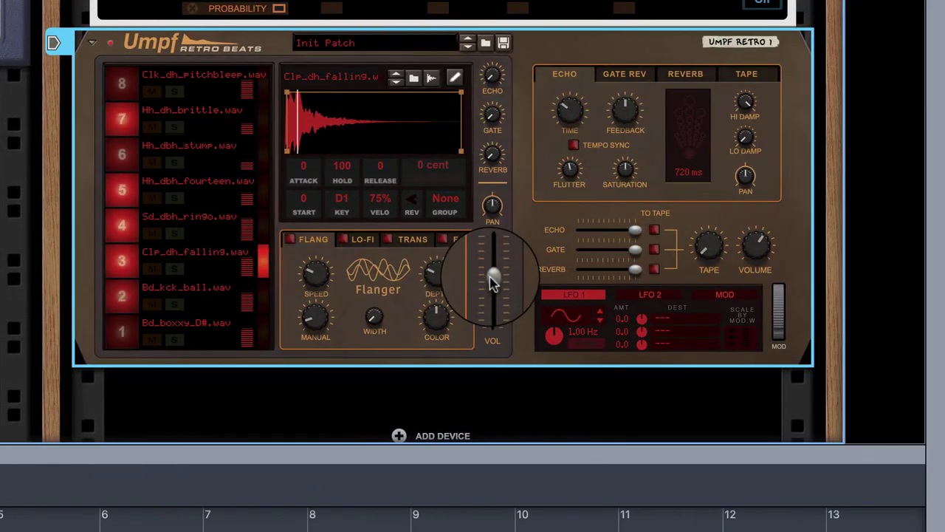
click(751, 275)
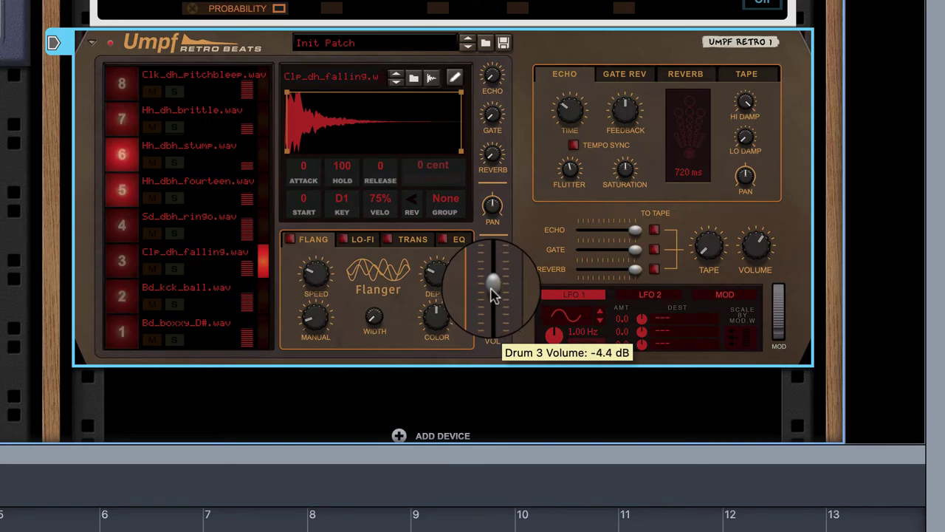
click(423, 171)
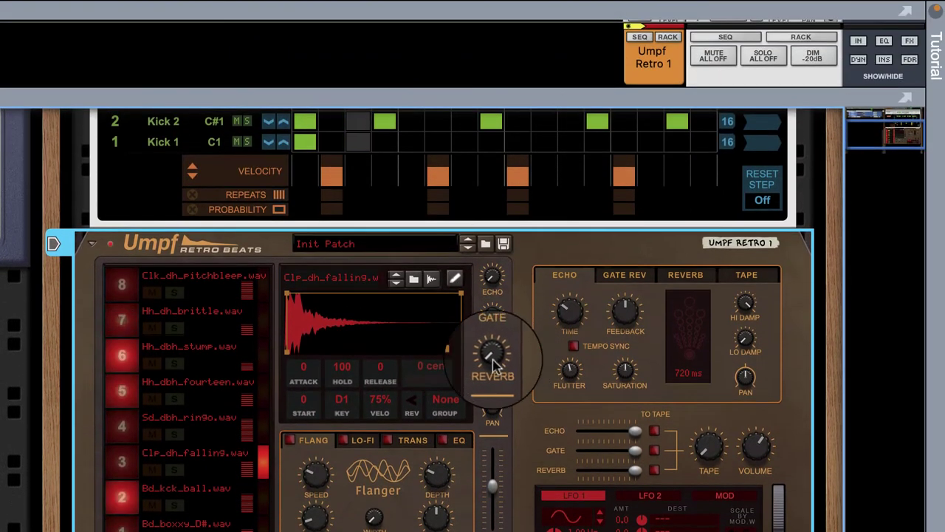
click(493, 360)
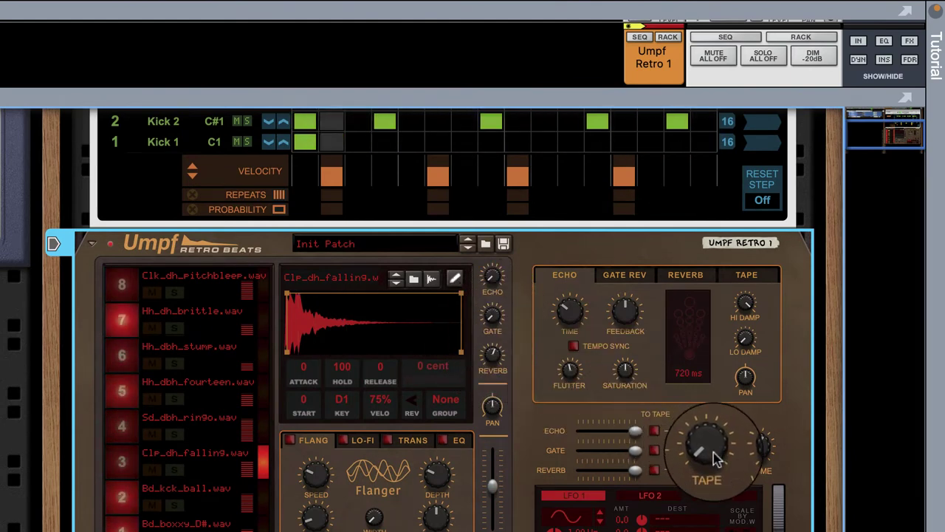
Step: Raise the master tape amount and increase the tape effect's drive in Umpf Retro Beats
click(748, 279)
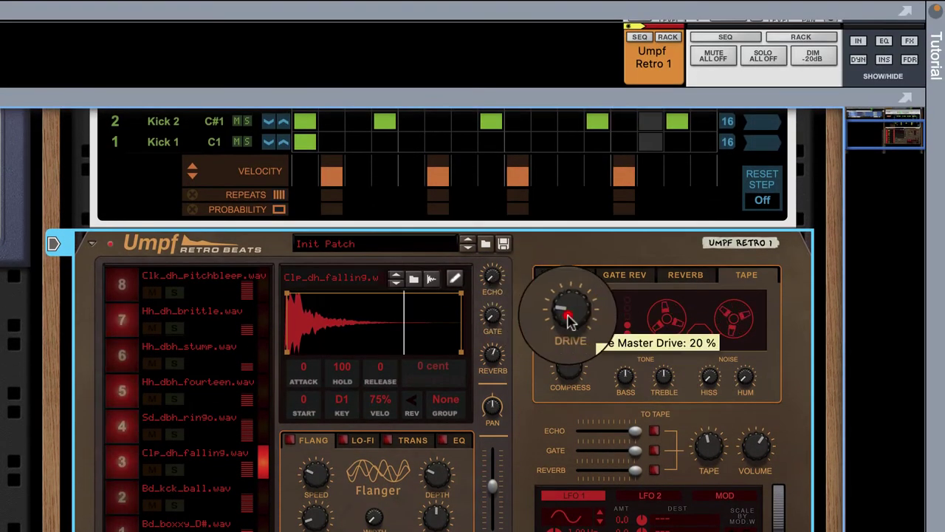
drag(571, 302, 575, 294)
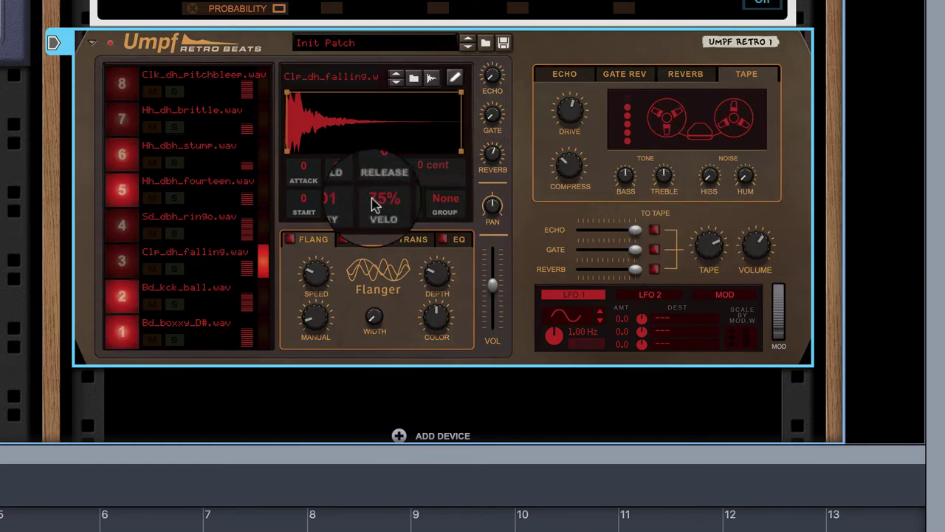
Step: Enable the Lo-Fi insert effect on the channel 3 clap and adjust its sample rate and bit depth
scroll(313, 217, up, 3)
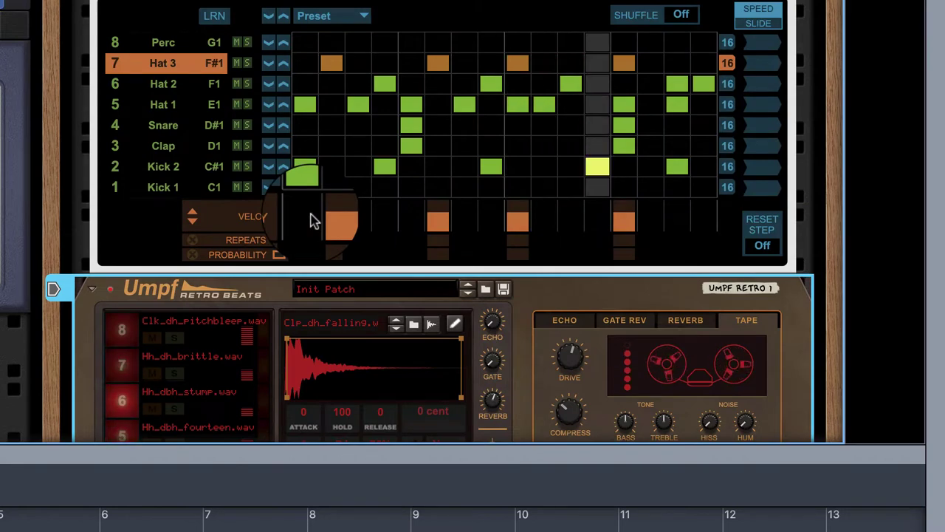
scroll(312, 217, down, 2)
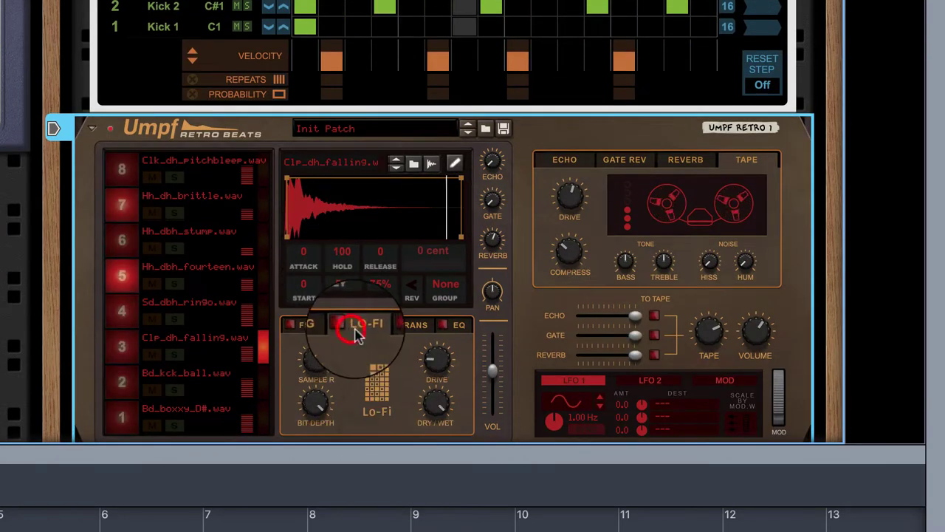
scroll(347, 338, down, 1)
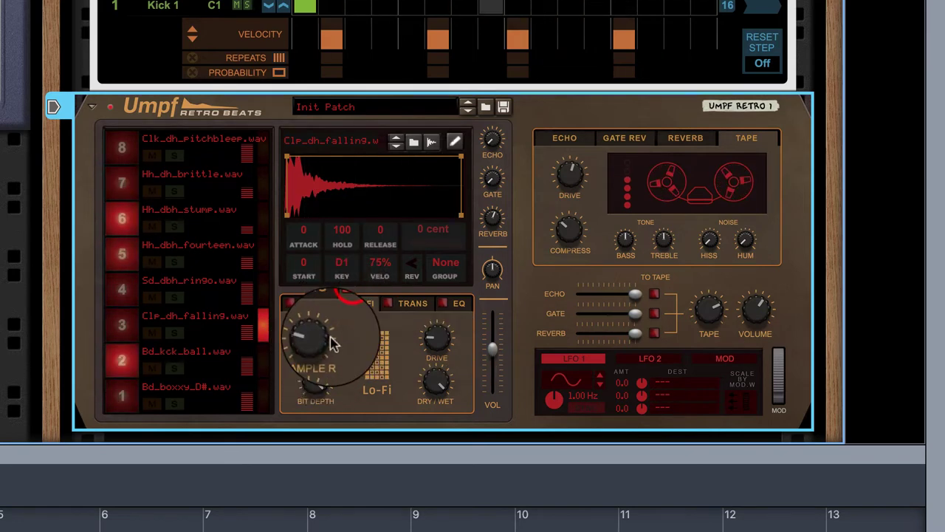
drag(321, 353, 319, 344)
drag(317, 392, 329, 414)
Step: Adjust the color, depth and width of the channel 3 clap's flanger
drag(331, 212, 340, 236)
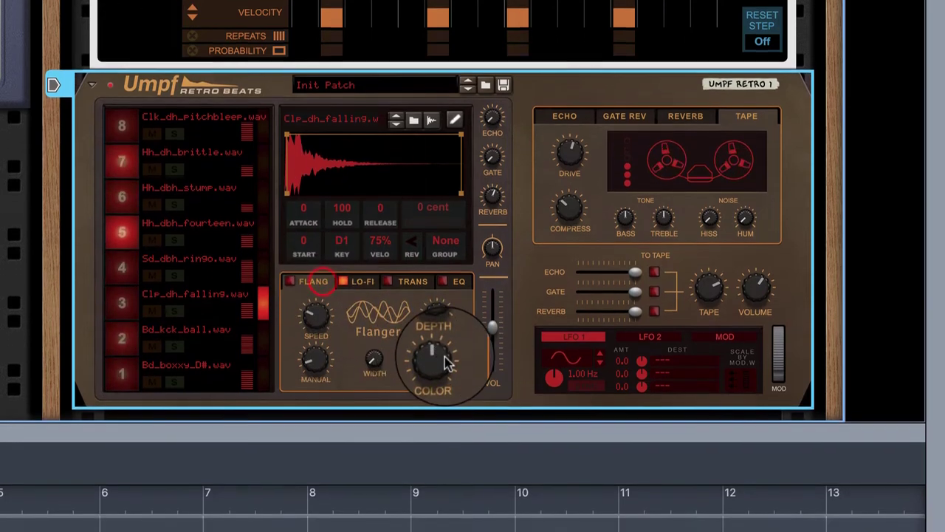
drag(436, 381, 447, 369)
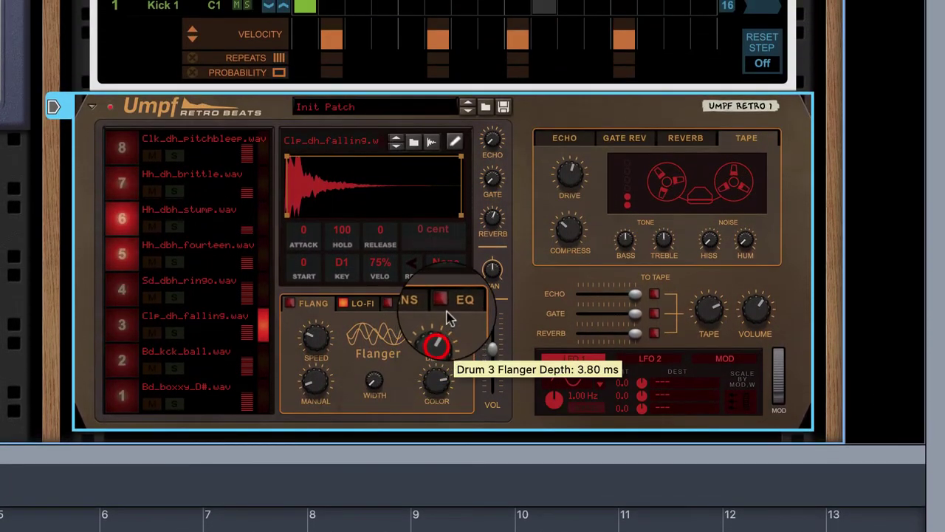
drag(449, 316, 443, 337)
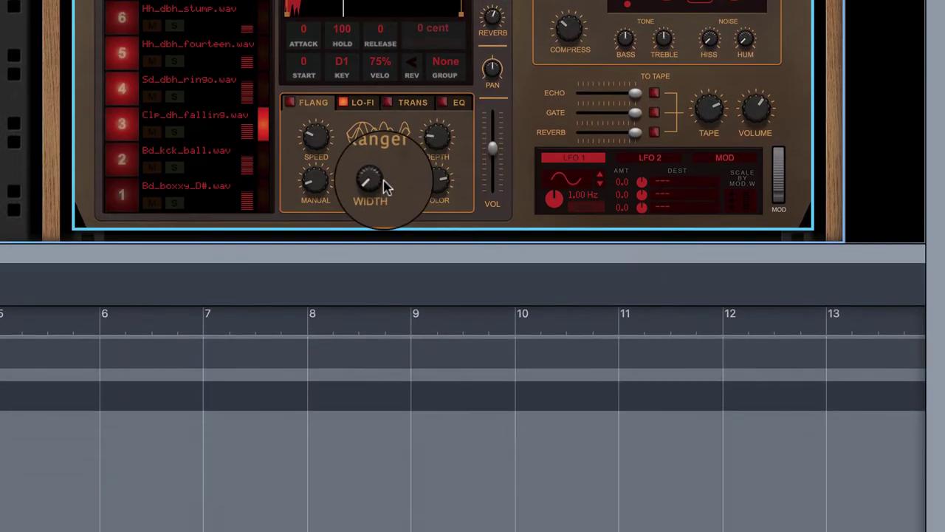
drag(376, 184, 373, 177)
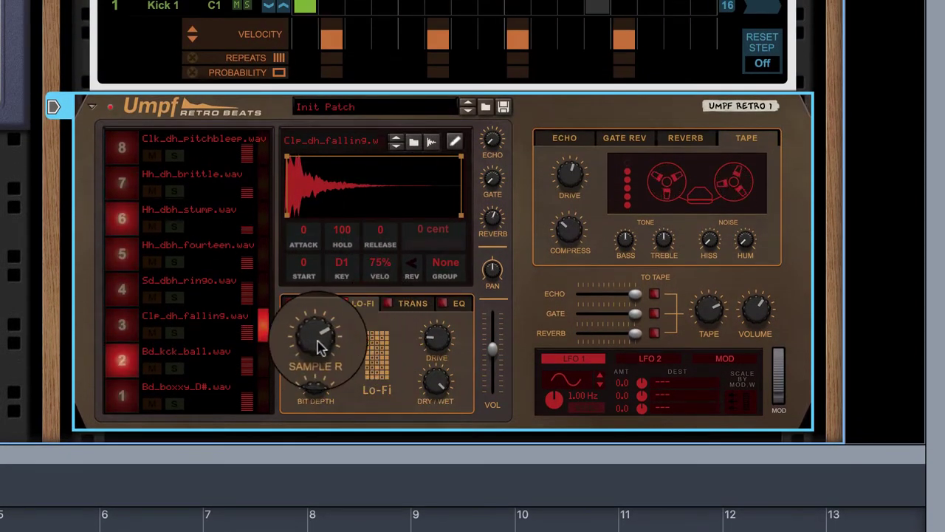
Step: Set the channel 3 clap's Lo-Fi sample rate to 4.47 kHz and its bit depth to 4.0
drag(320, 347, 323, 358)
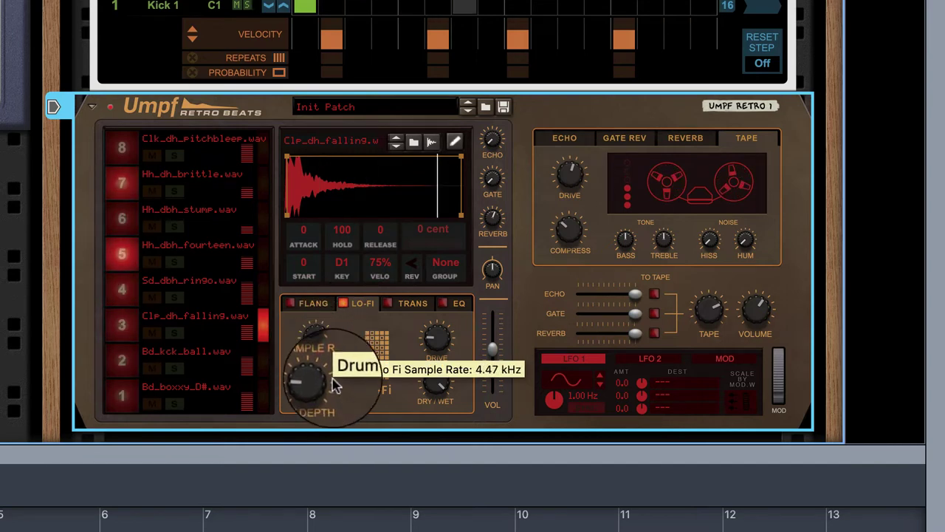
drag(341, 401, 332, 345)
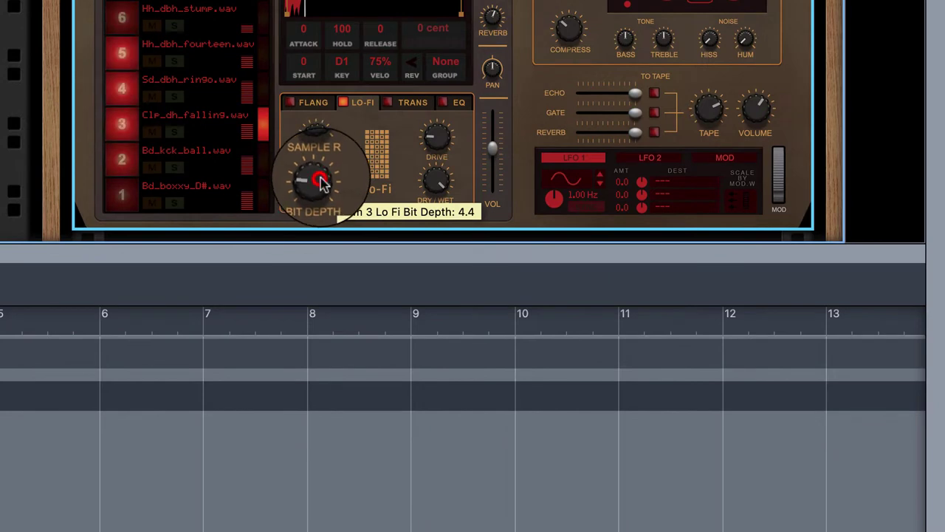
drag(330, 146, 347, 184)
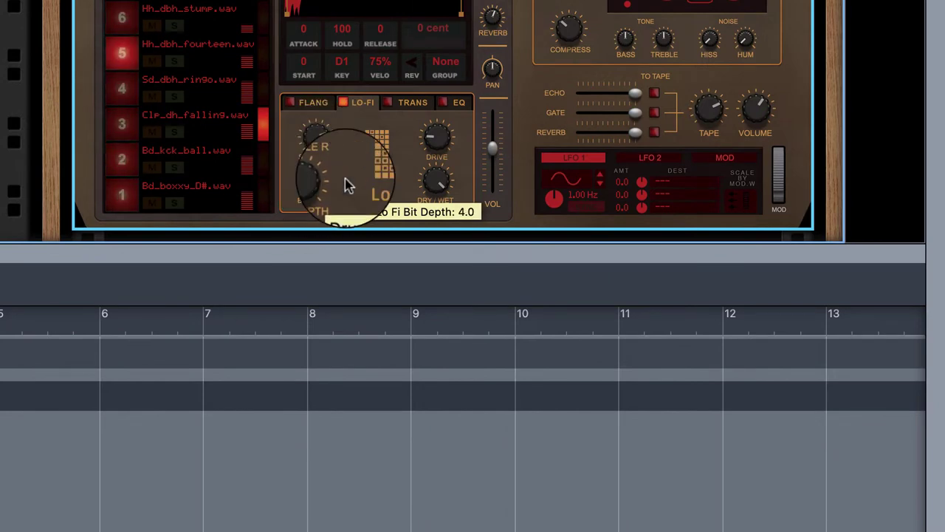
Step: Reduce the dry/wet mix of the channel 3 clap's Lo-Fi effect and raise its drive
drag(450, 184, 449, 220)
drag(438, 122, 437, 147)
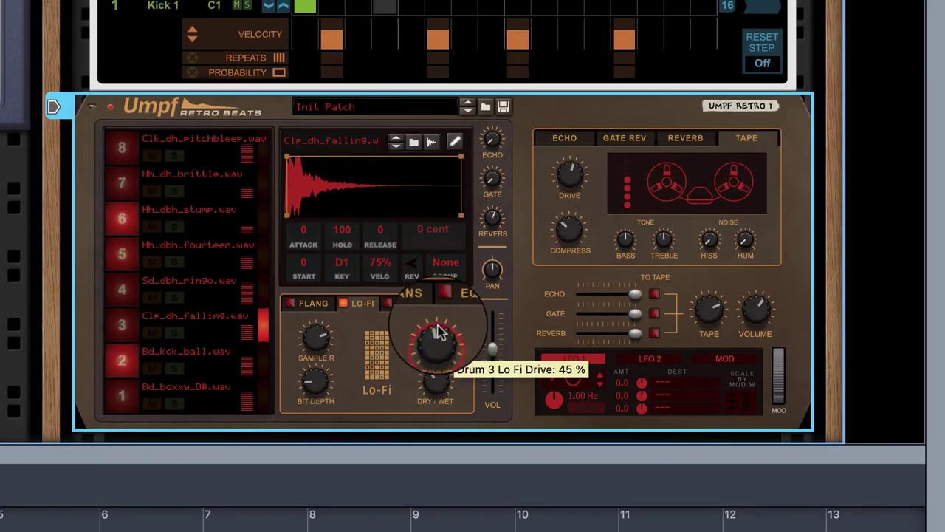
drag(438, 332, 436, 339)
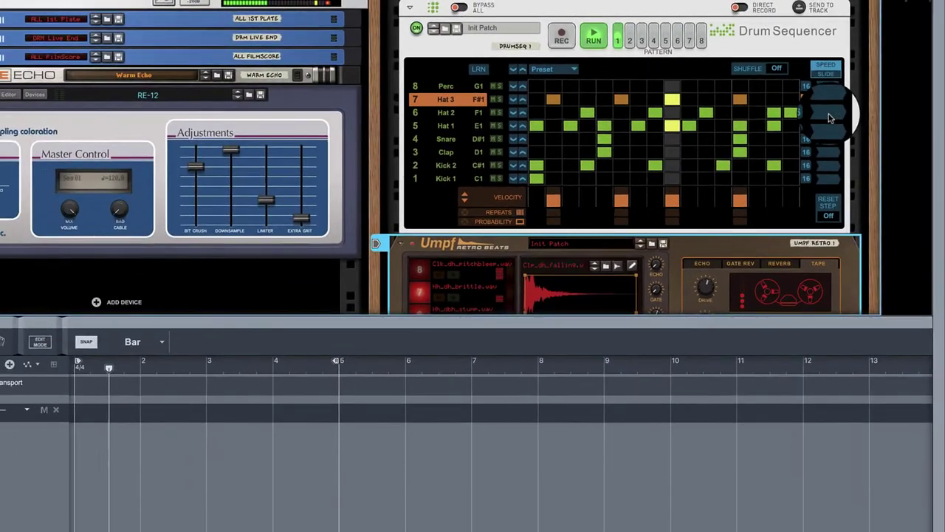
Step: Set the playback direction of the Hat 2 lane in the Drum Sequencer to Pendulum
right_click(767, 133)
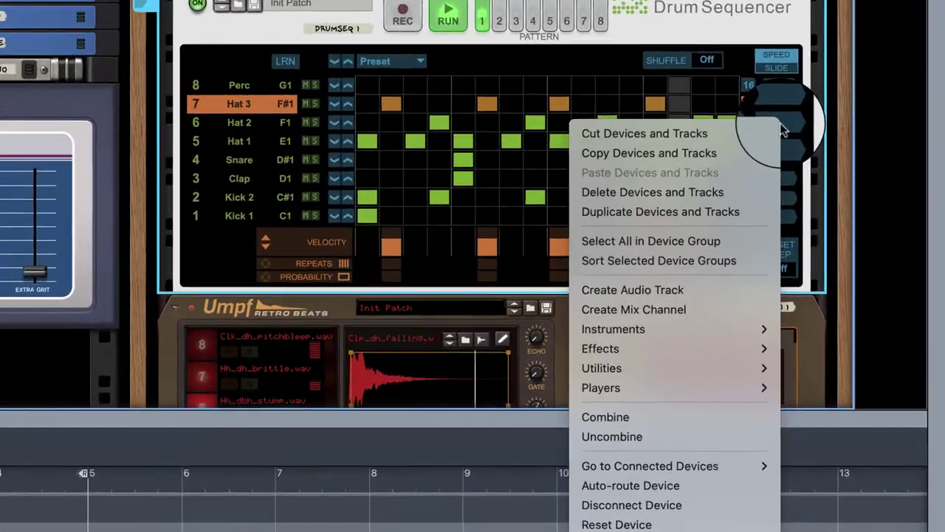
click(785, 131)
click(784, 126)
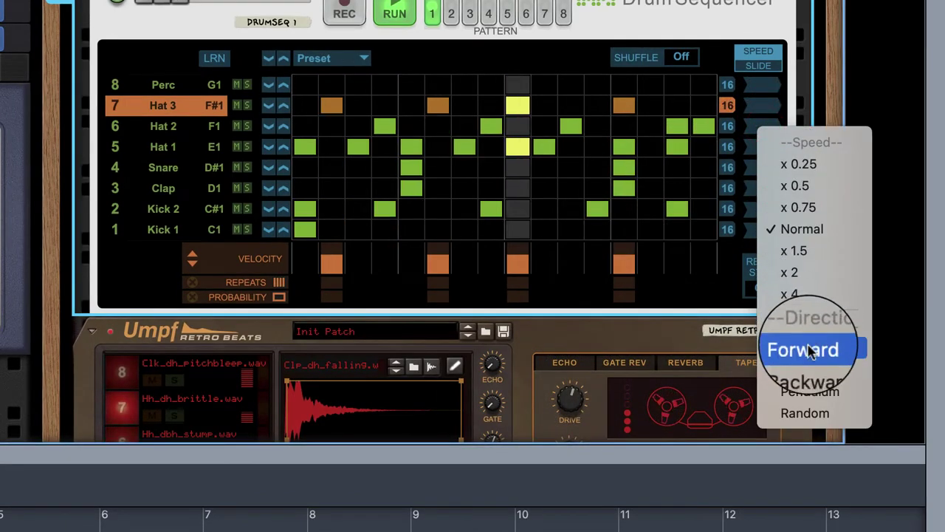
click(811, 392)
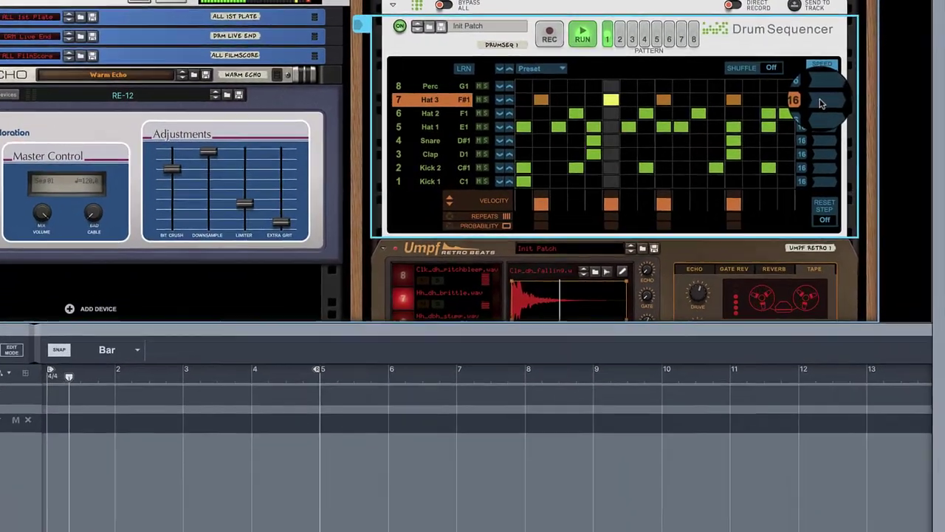
Step: Set the playback direction of the Hat 3 lane in the Drum Sequencer to Pendulum
right_click(757, 110)
click(771, 109)
click(771, 107)
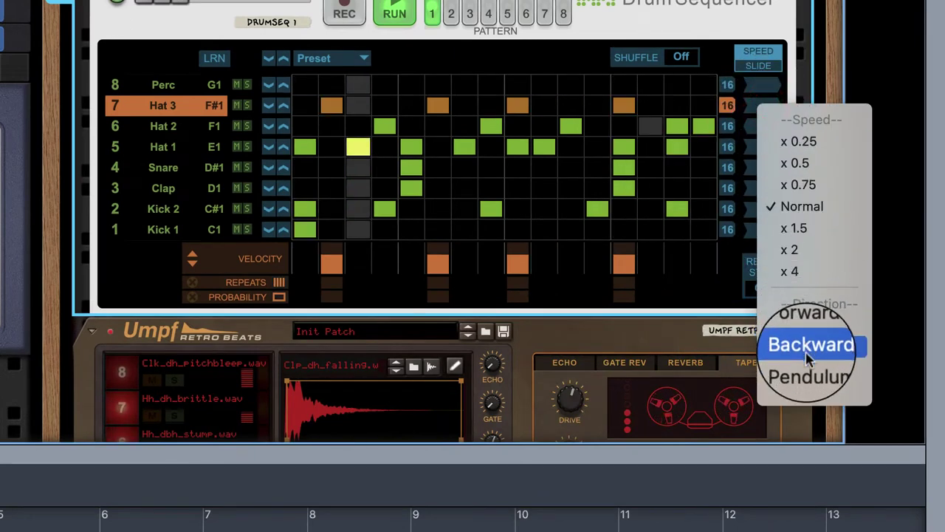
click(808, 366)
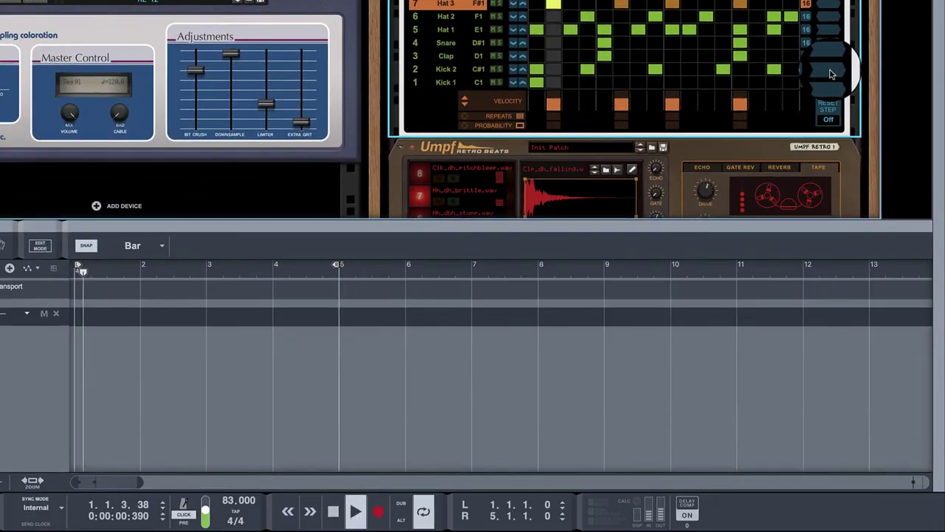
Step: Try the Pendulum playback direction on the Kick 2 lane of the Drum Sequencer
right_click(767, 217)
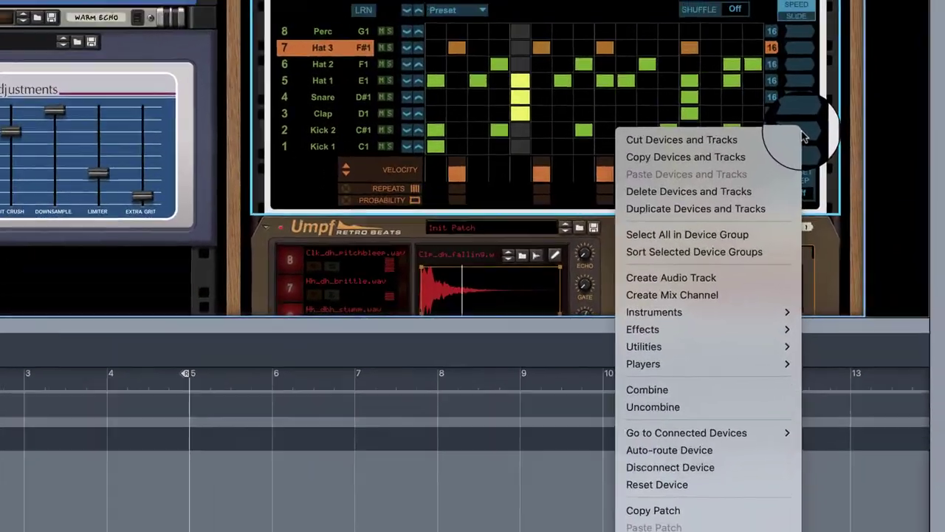
click(804, 134)
click(803, 131)
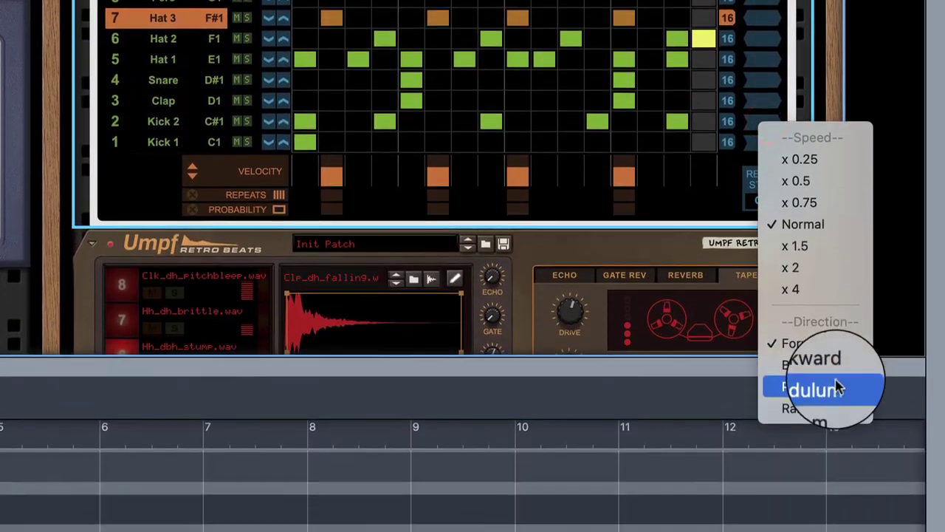
click(838, 388)
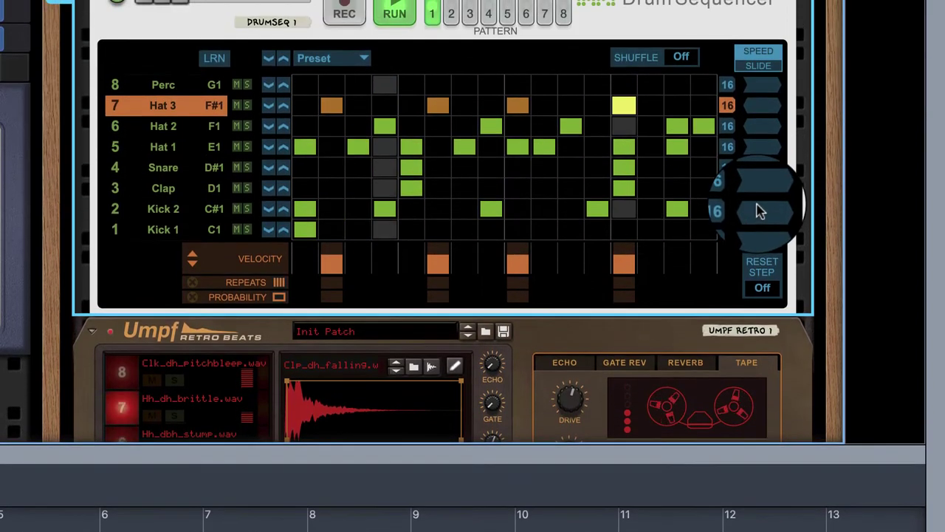
Step: Return the Kick 2 lane's playback direction in the Drum Sequencer to Forward
right_click(761, 10)
click(761, 210)
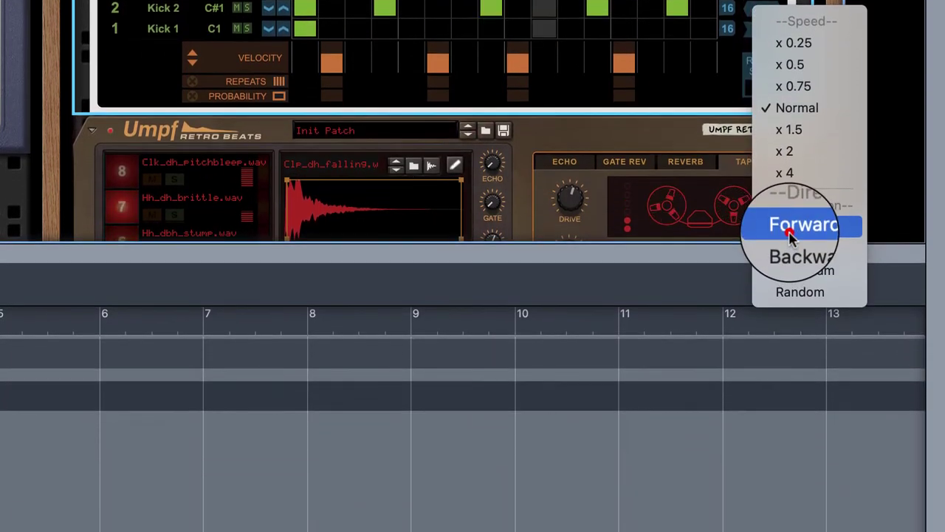
click(790, 229)
scroll(14, 147, down, 4)
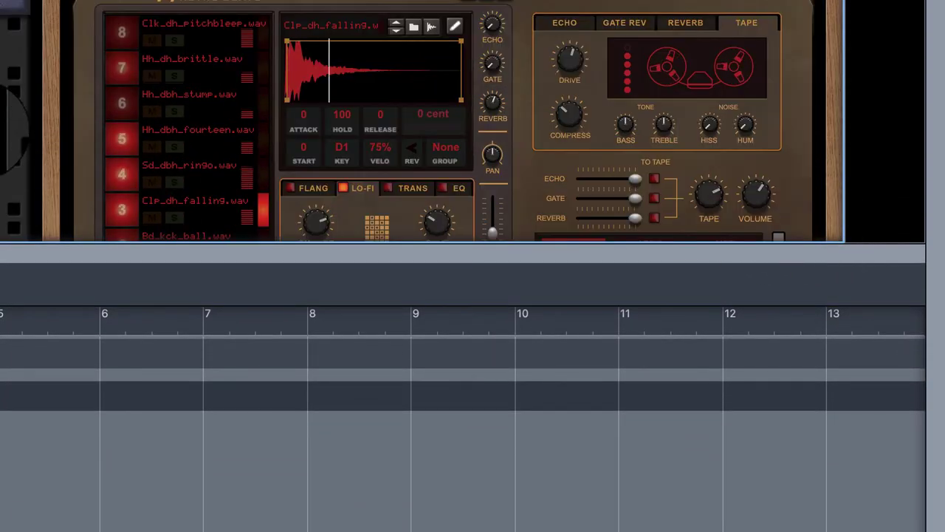
scroll(443, 118, down, 8)
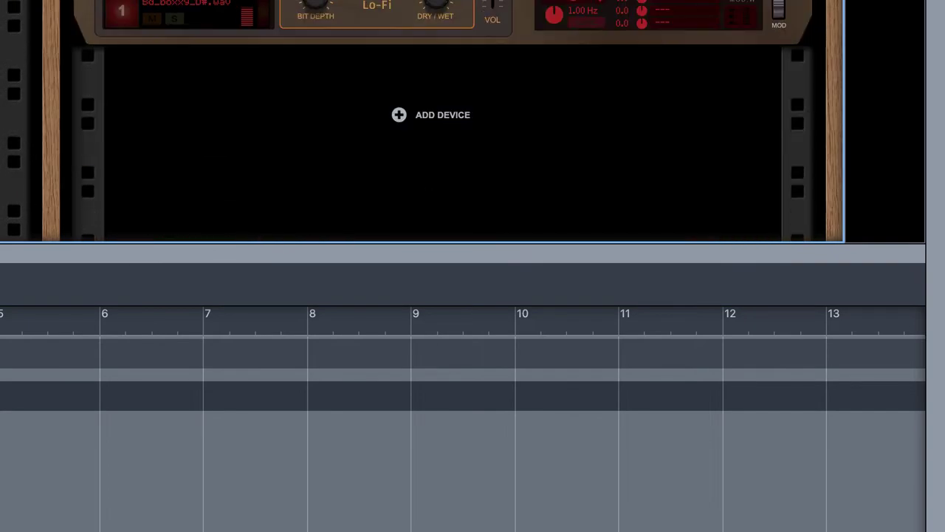
scroll(444, 118, up, 5)
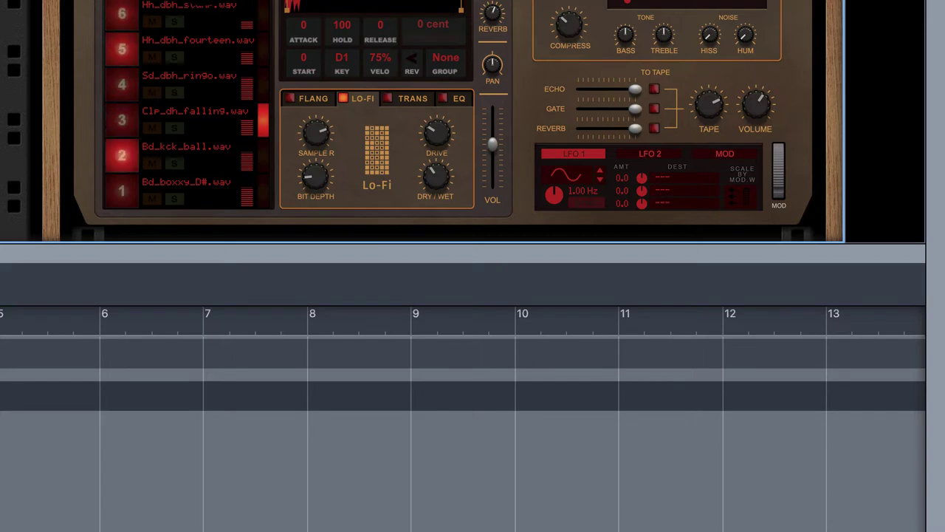
scroll(443, 121, up, 5)
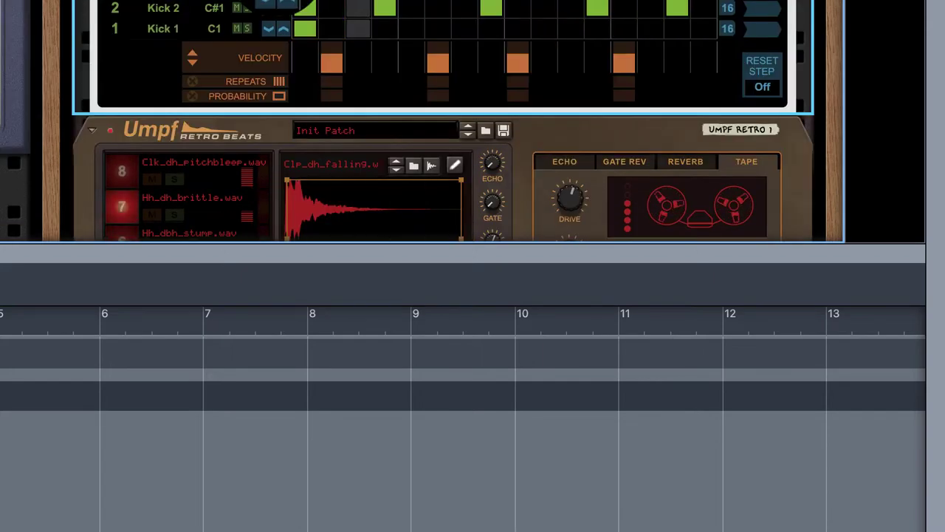
scroll(443, 122, down, 2)
scroll(444, 122, down, 6)
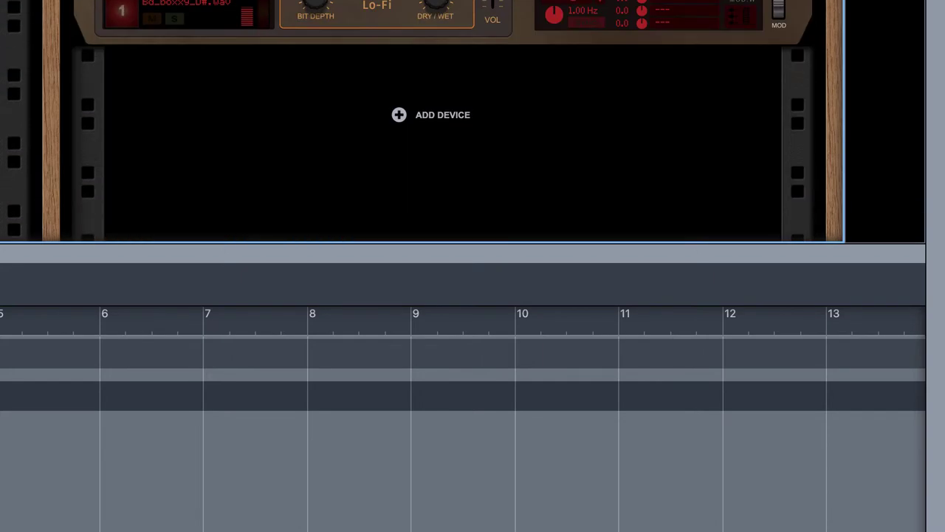
scroll(443, 121, up, 4)
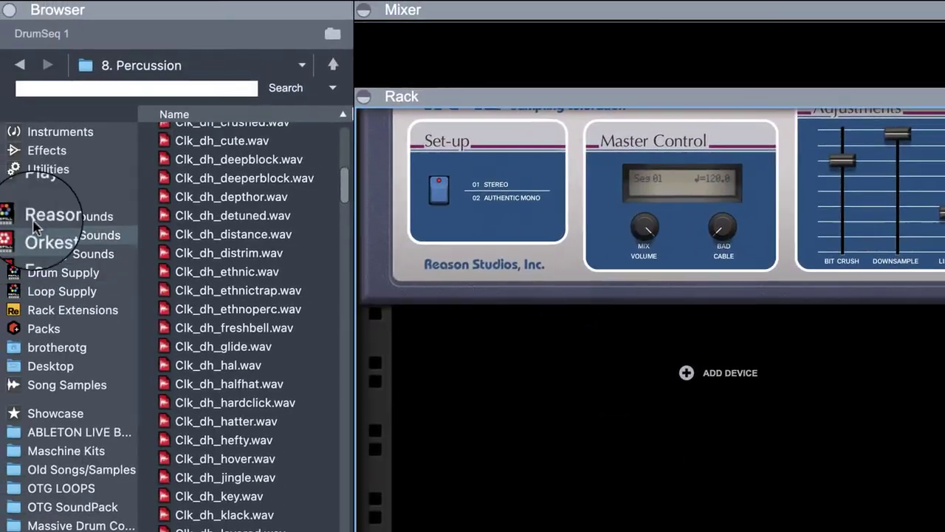
Step: Add a second Umpf Retro Beats instrument to the rack below the existing devices
click(48, 187)
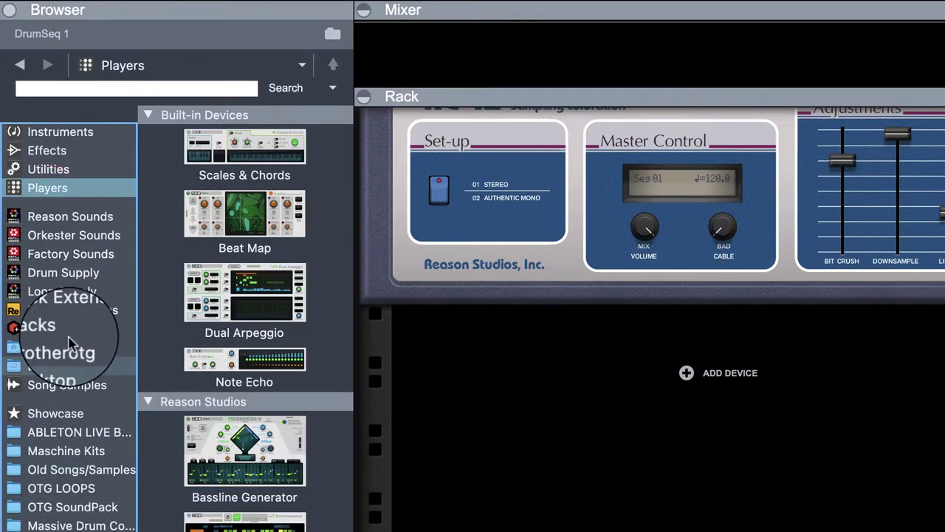
click(56, 132)
scroll(222, 443, down, 5)
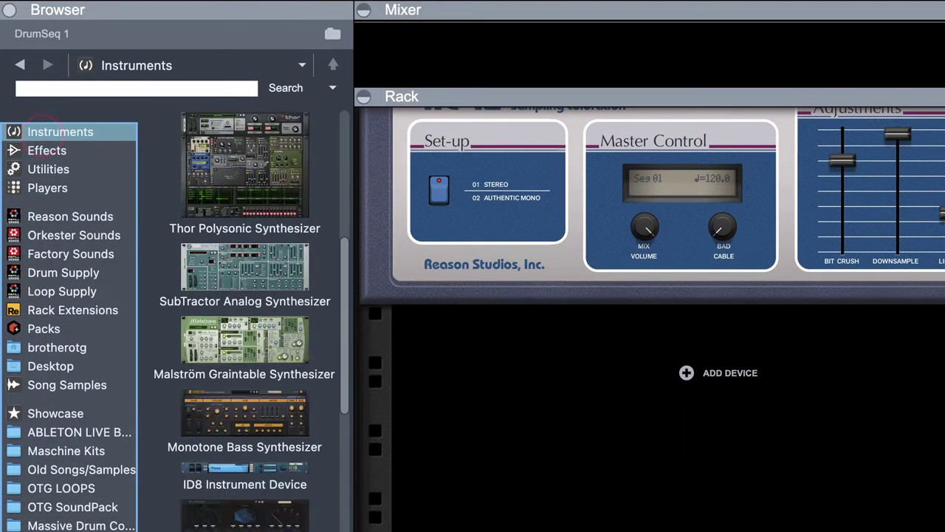
scroll(244, 318, down, 15)
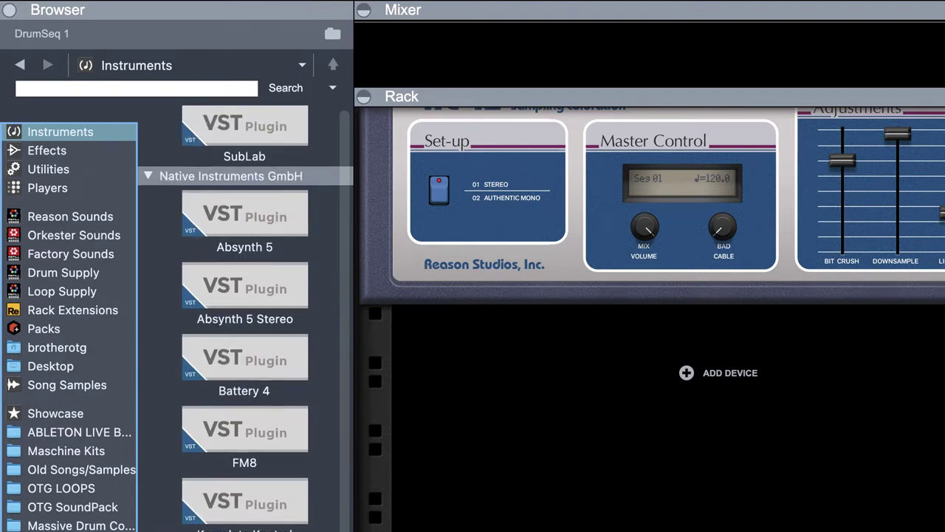
scroll(243, 318, up, 5)
scroll(244, 317, down, 5)
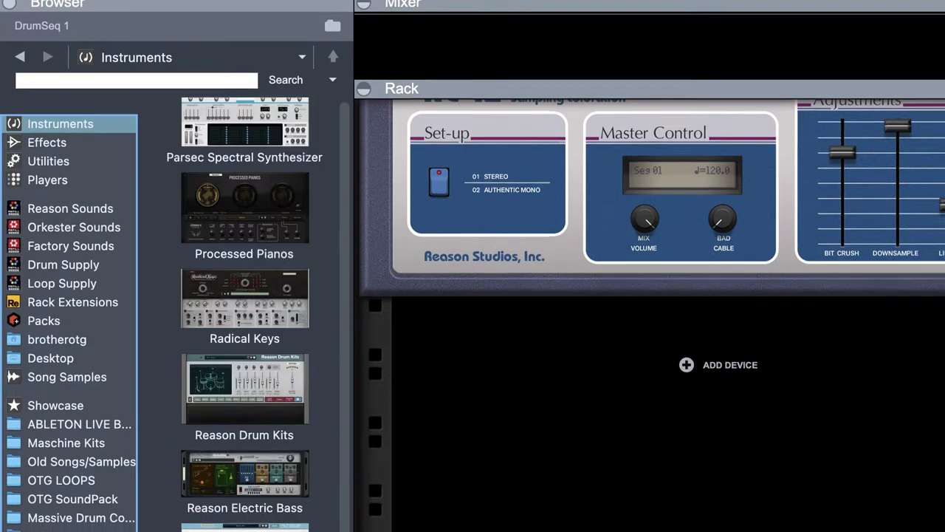
drag(244, 484, 781, 179)
drag(781, 180, 781, 179)
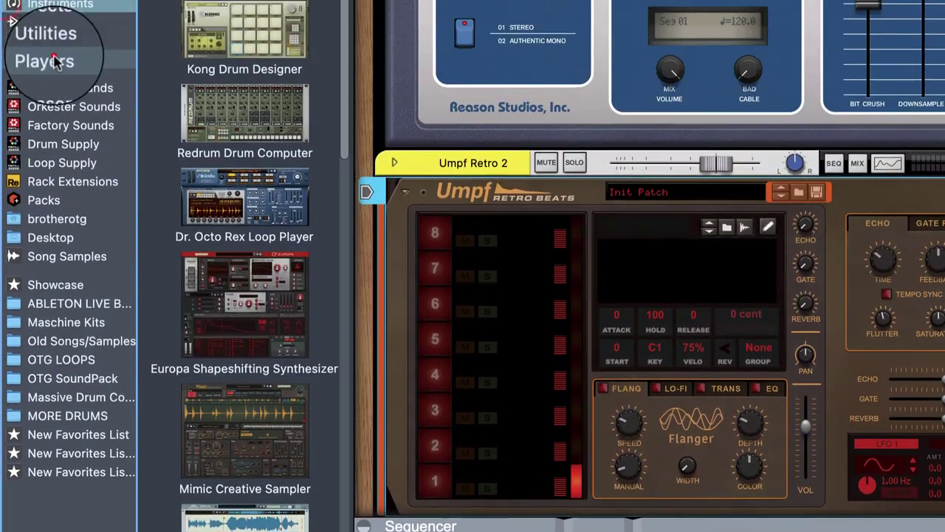
Step: Add the Beat Map player to the Umpf Retro 2 device
click(47, 187)
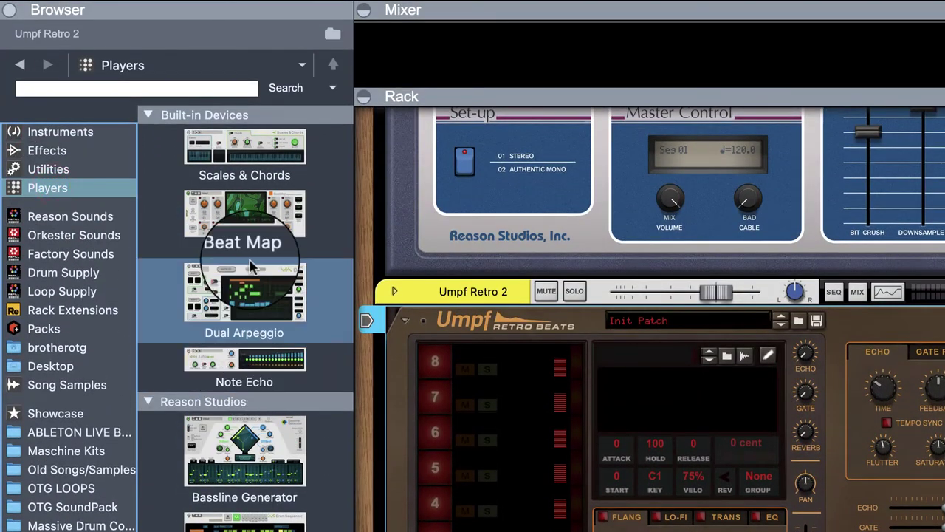
drag(218, 229, 585, 332)
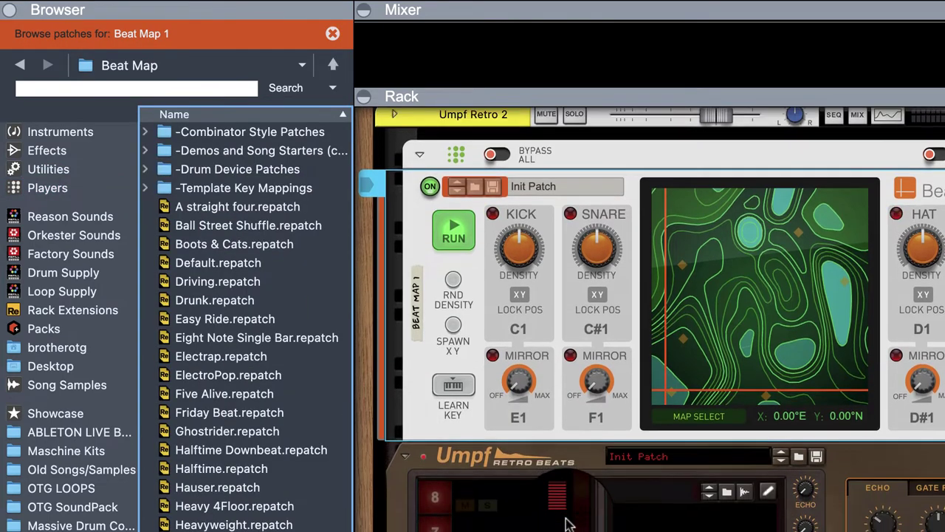
Step: Load the bass drum sample Bd_dt_phiz.wav from the Drum Supply onto channel 1 of Umpf Retro 2
scroll(567, 523, down, 4)
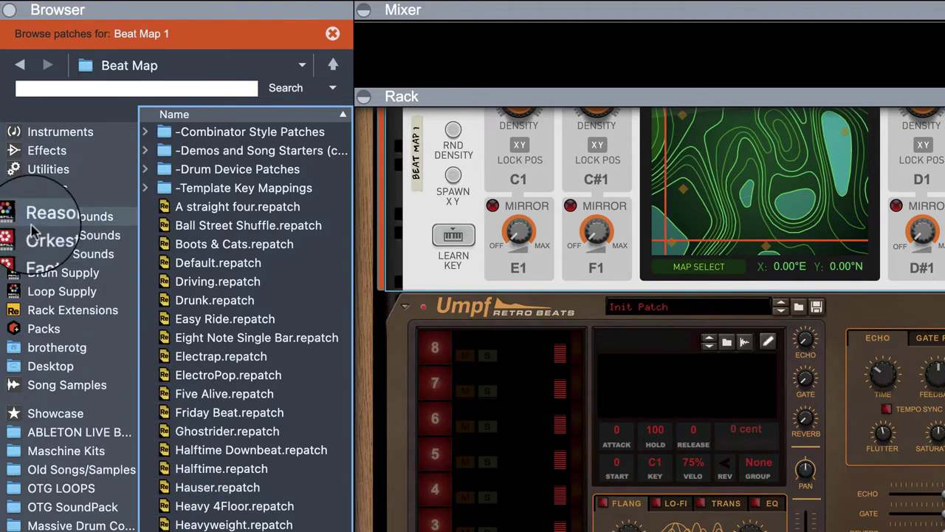
click(68, 279)
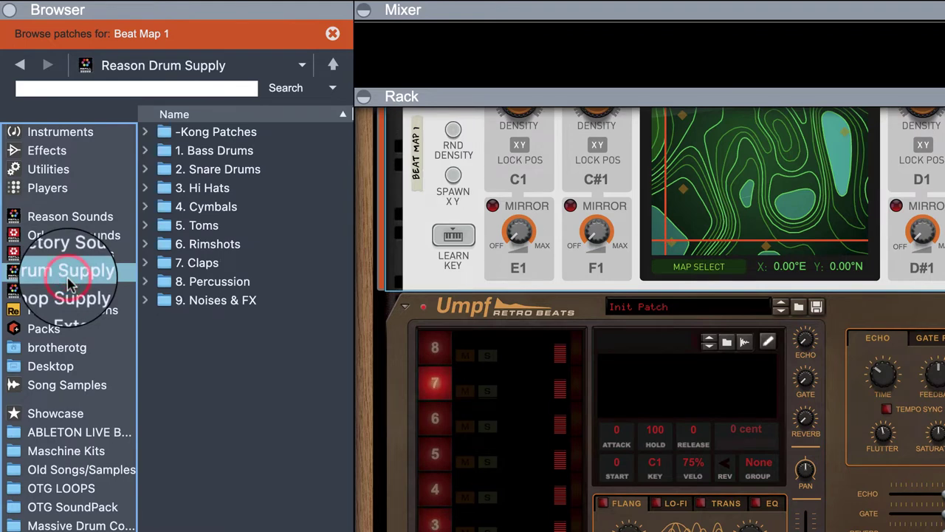
double_click(230, 150)
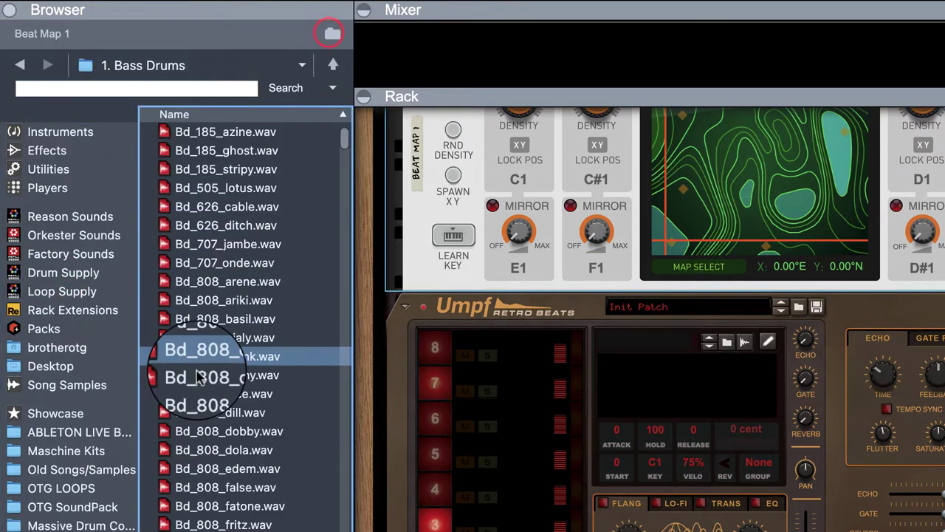
click(203, 451)
scroll(242, 341, down, 5)
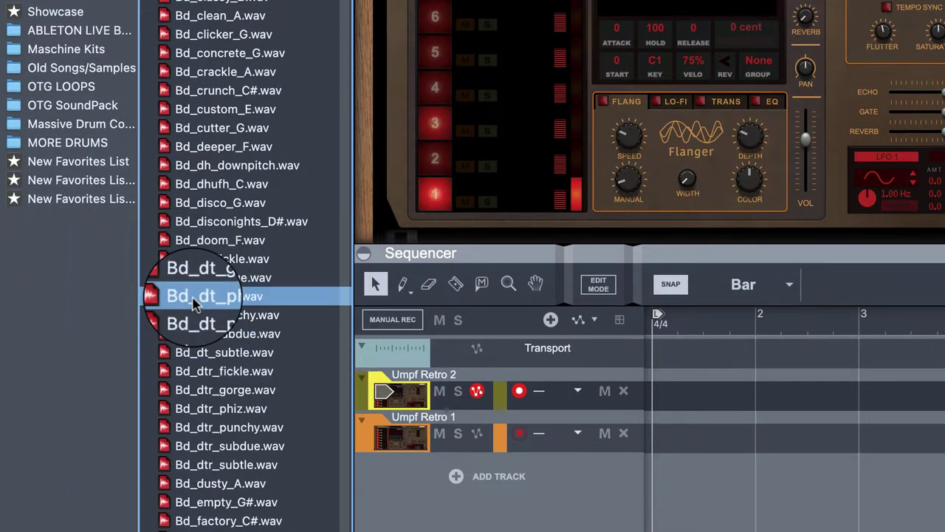
drag(192, 296, 495, 141)
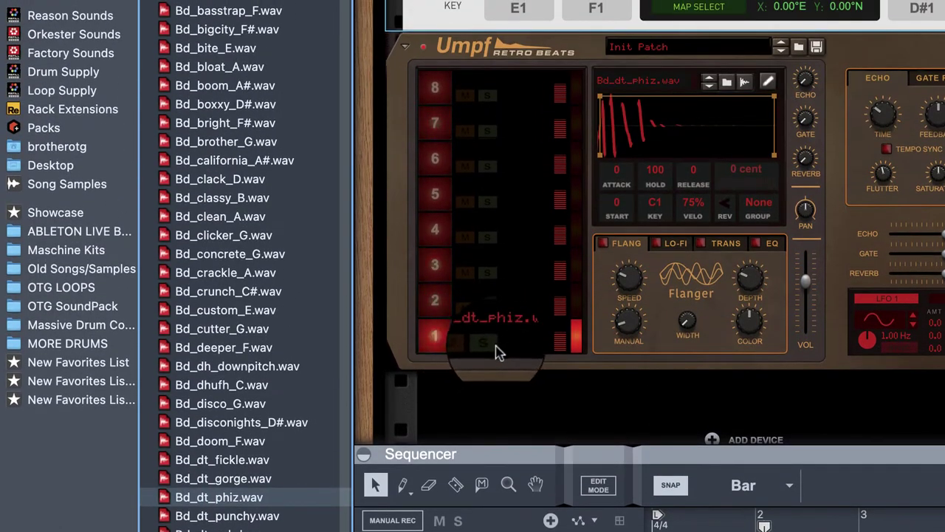
Step: Audition further bass drum samples and load Bd_dusty_A.wav onto channel 2 of Umpf Retro 2
click(228, 499)
click(229, 499)
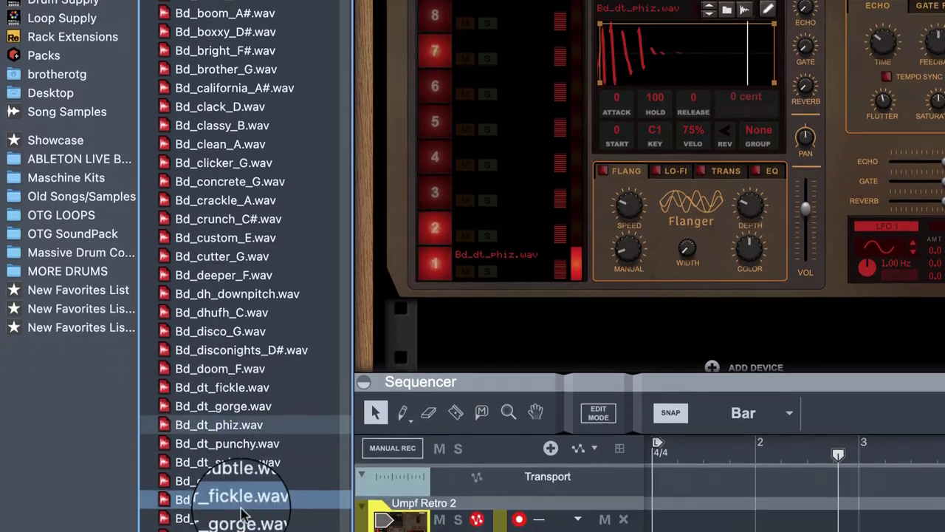
click(237, 189)
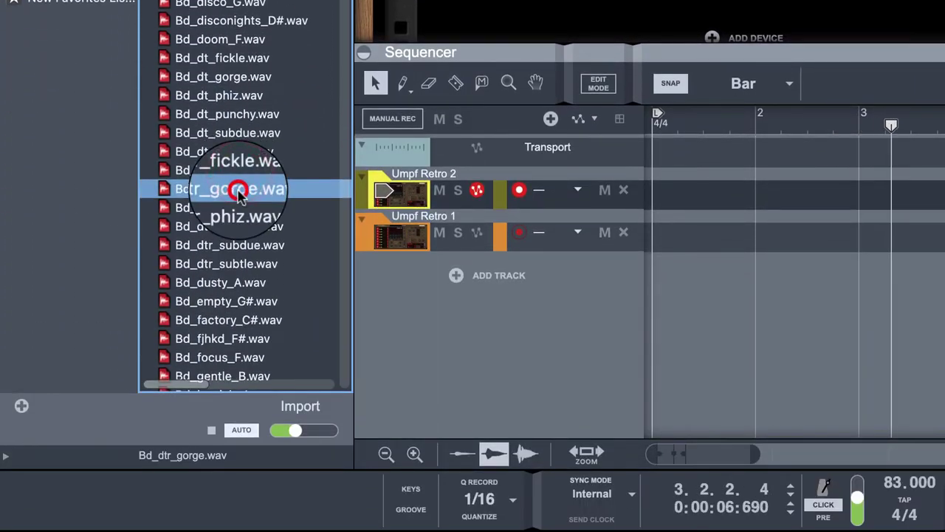
click(235, 208)
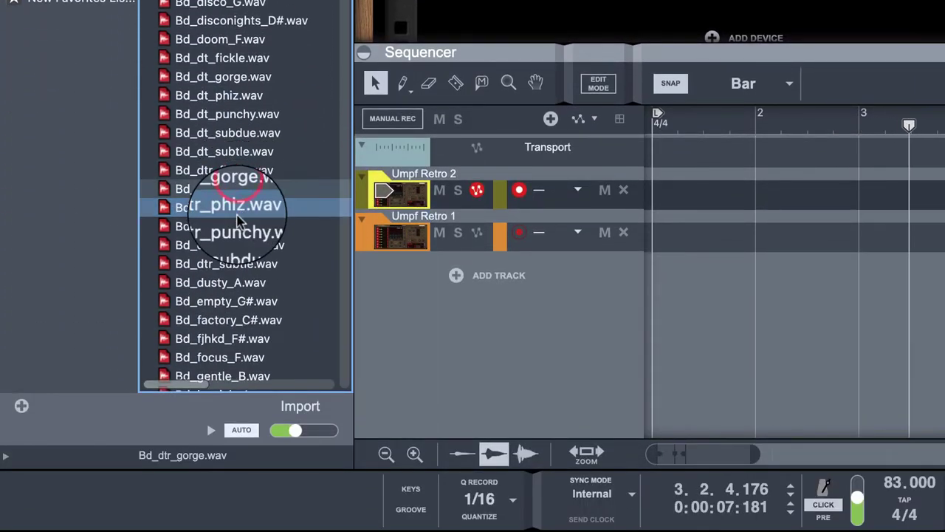
click(236, 226)
click(237, 244)
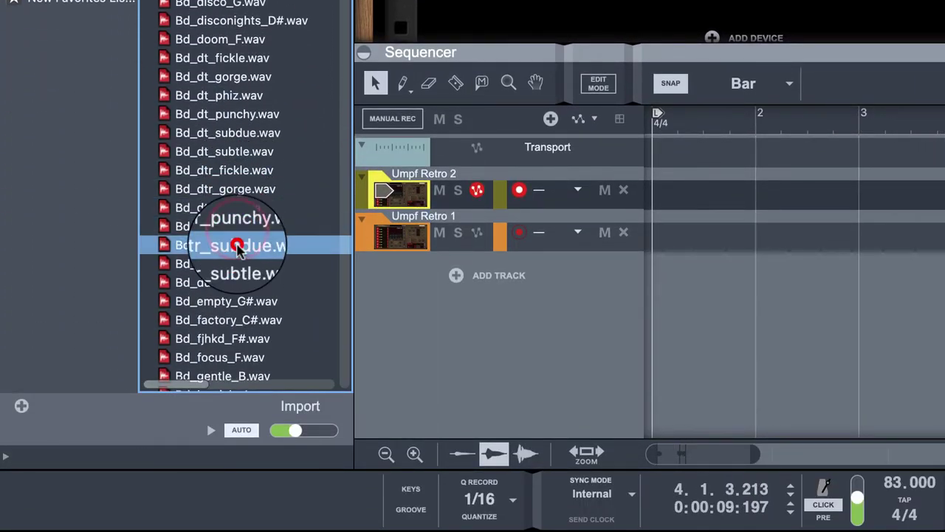
click(238, 264)
click(233, 281)
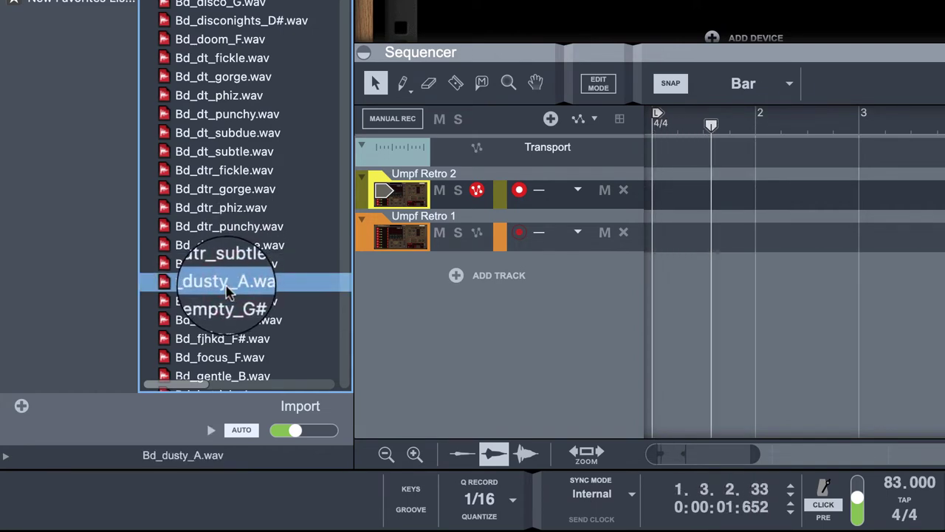
drag(228, 291, 494, 88)
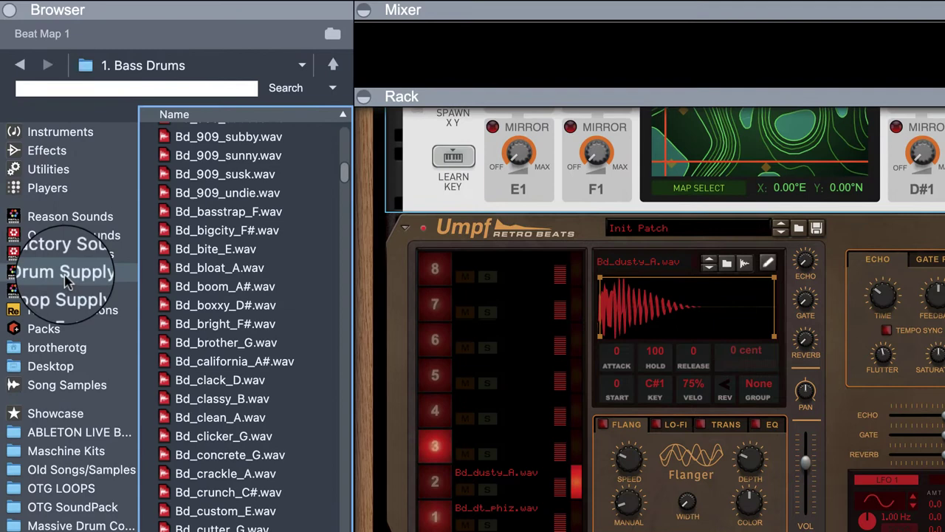
Step: Audition snare samples from the Drum Supply and load Sd_909_machine.wav onto channel 2 of Umpf Retro 2
click(65, 275)
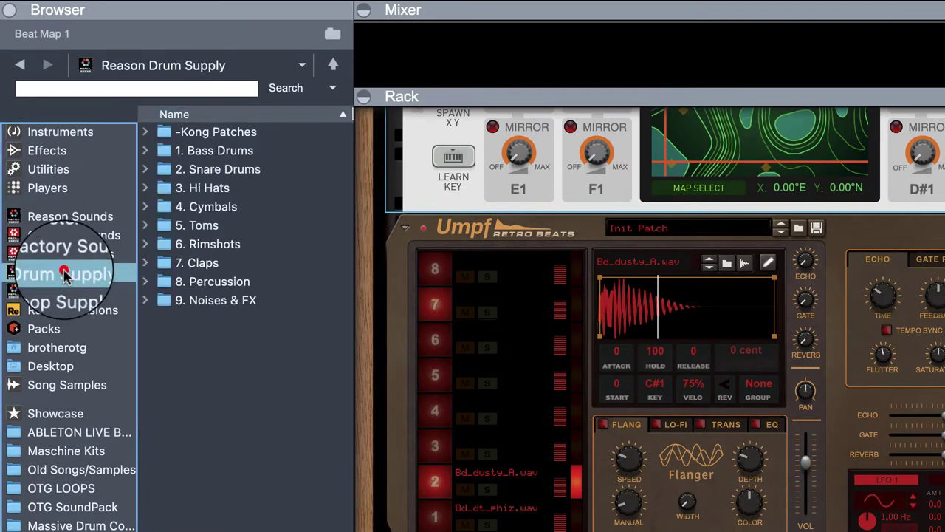
double_click(213, 170)
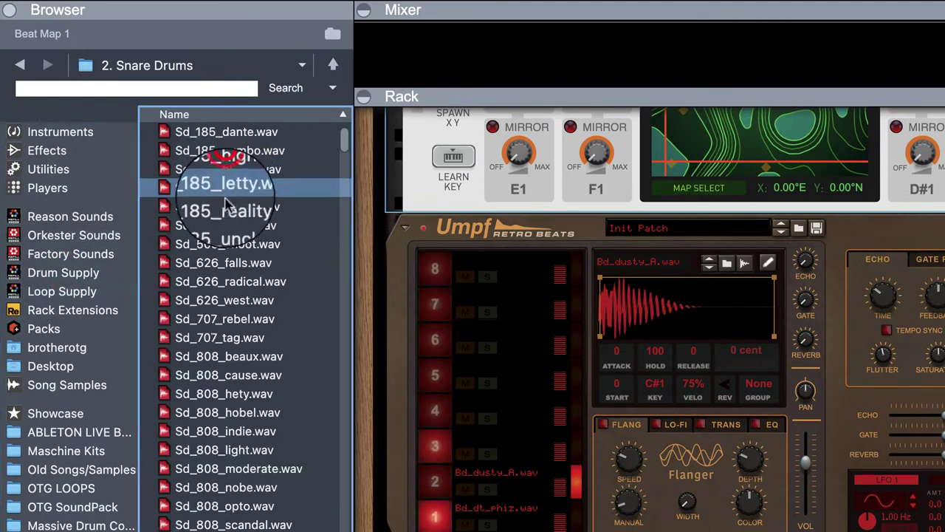
click(221, 474)
click(221, 468)
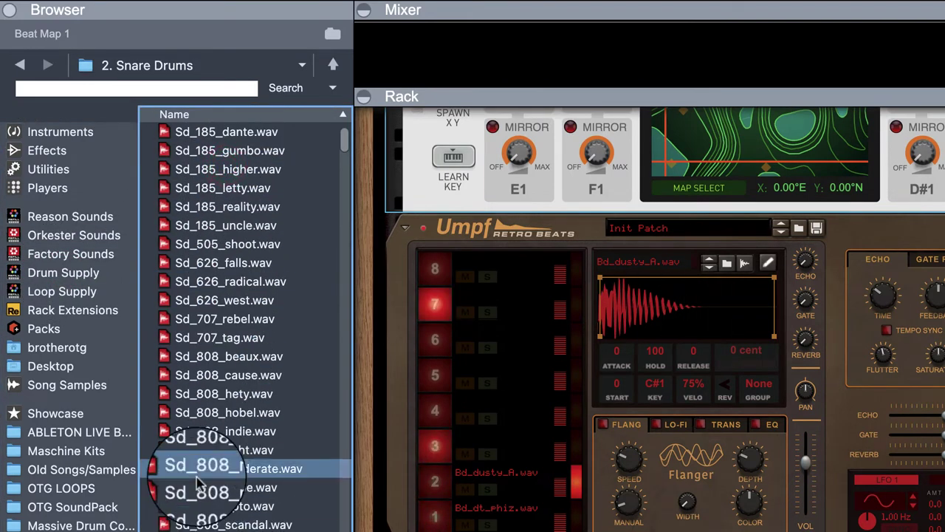
click(221, 320)
click(238, 510)
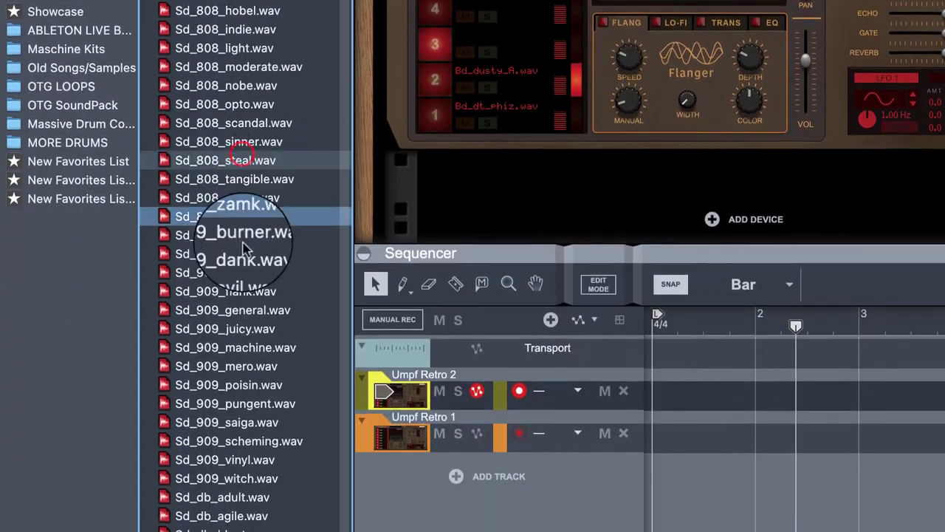
click(221, 367)
click(221, 423)
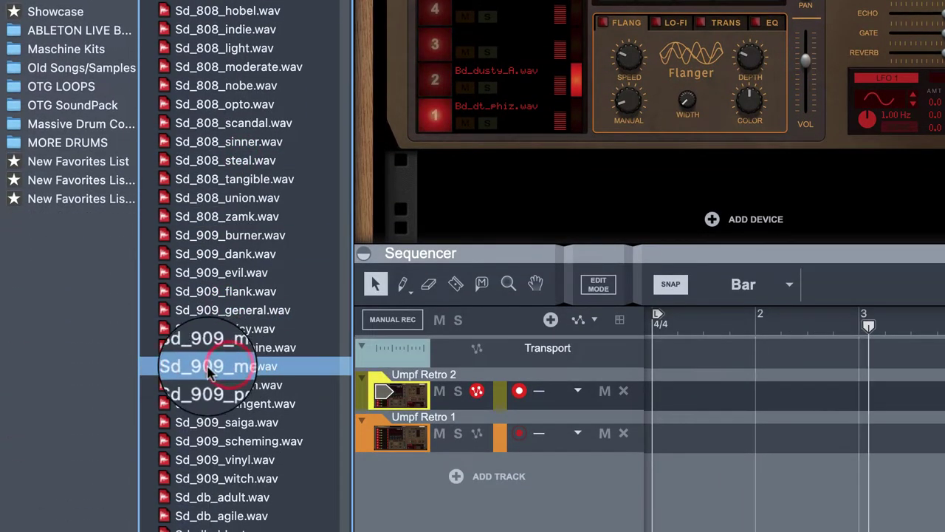
click(213, 347)
drag(213, 346, 492, 55)
Step: Load the hi-hat sample Hh_808_news.wav from the Drum Supply onto channel 3 of Umpf Retro 2
scroll(483, 194, up, 5)
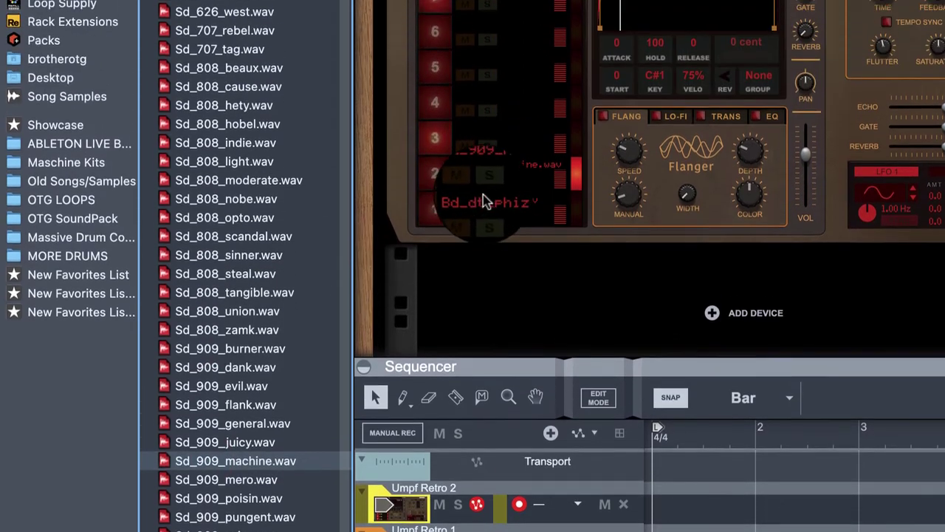
scroll(483, 286, down, 2)
scroll(483, 286, up, 5)
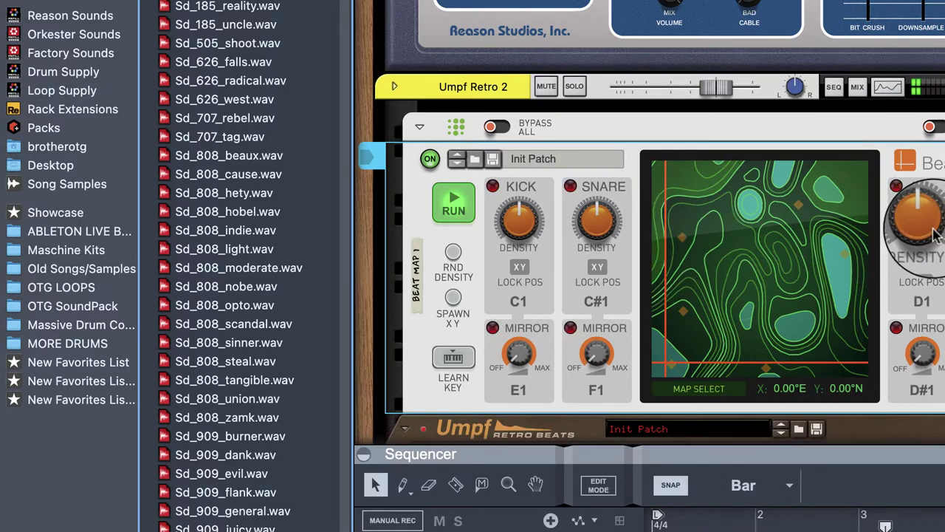
scroll(527, 369, down, 5)
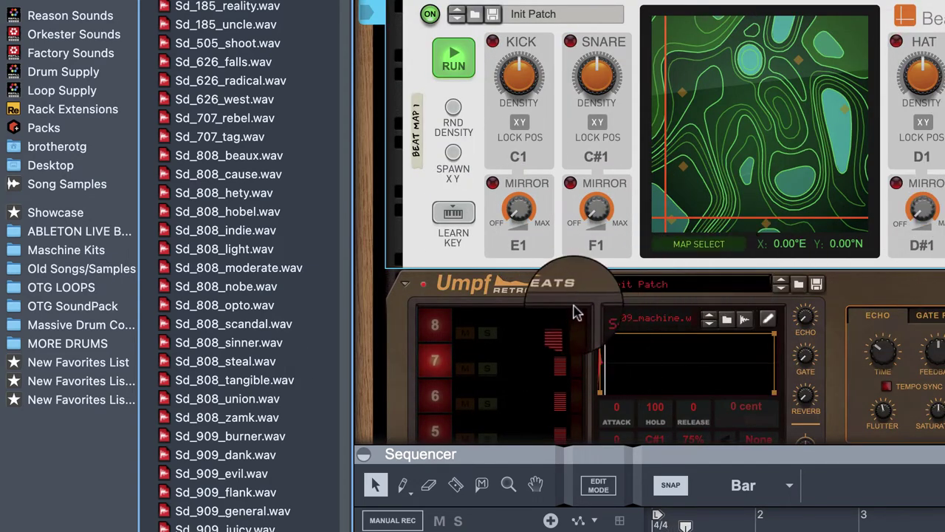
scroll(574, 312, down, 6)
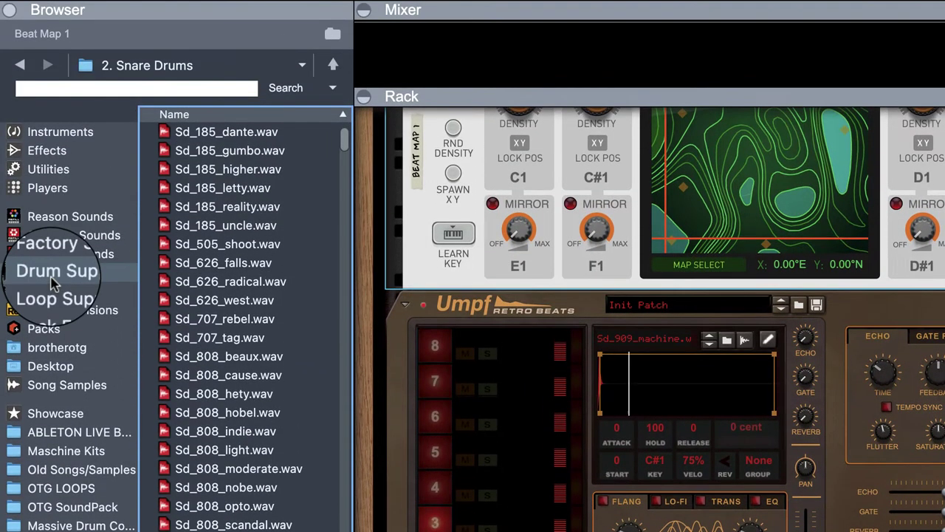
click(53, 74)
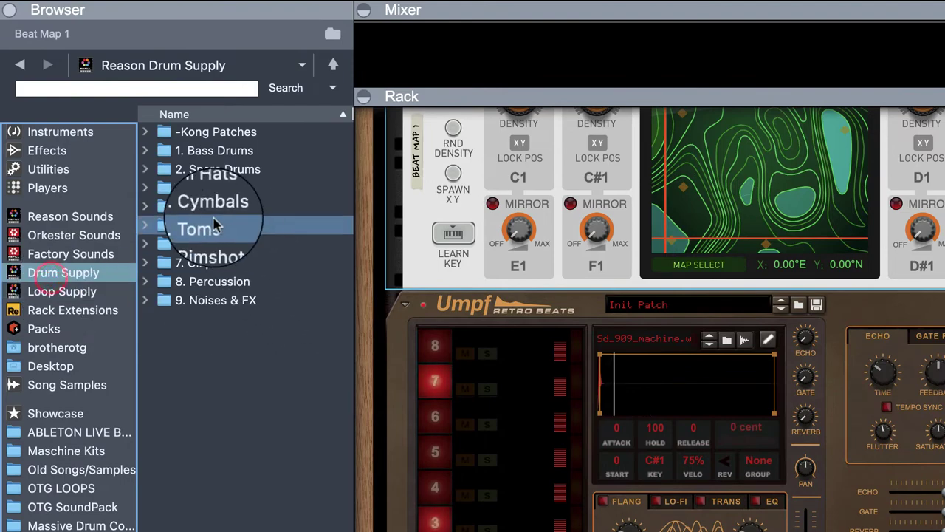
double_click(204, 187)
drag(221, 319, 473, 342)
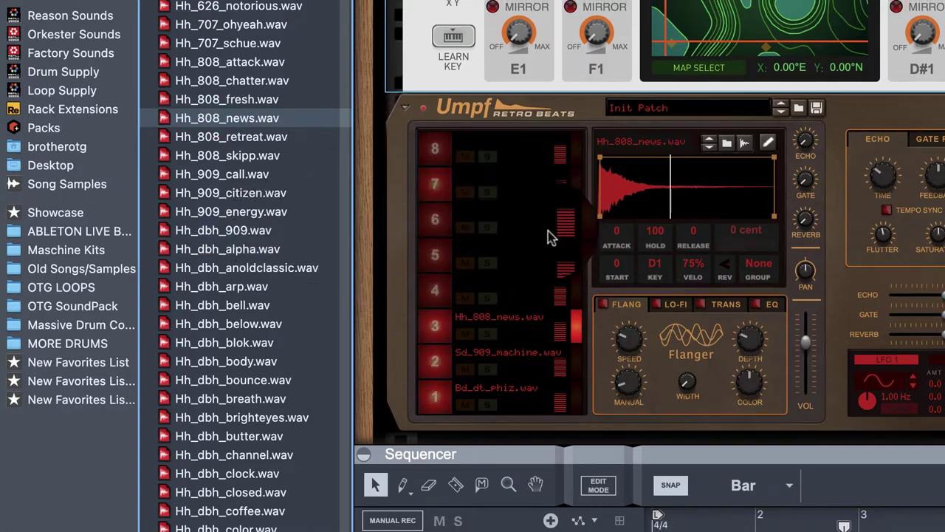
Step: Audition more hi-hat samples and load Hh_dbh_dirtsmashed.wav onto channel 4 of Umpf Retro 2
scroll(546, 240, up, 3)
scroll(543, 244, down, 1)
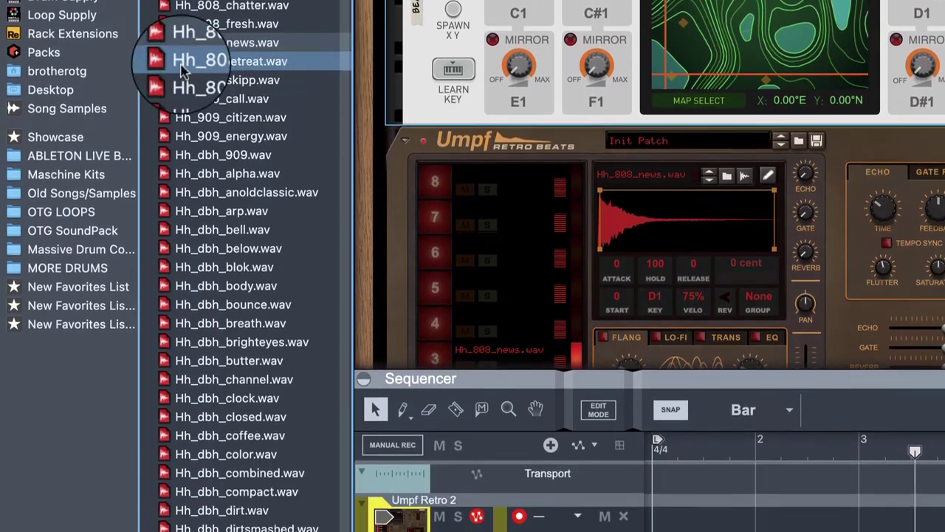
click(281, 474)
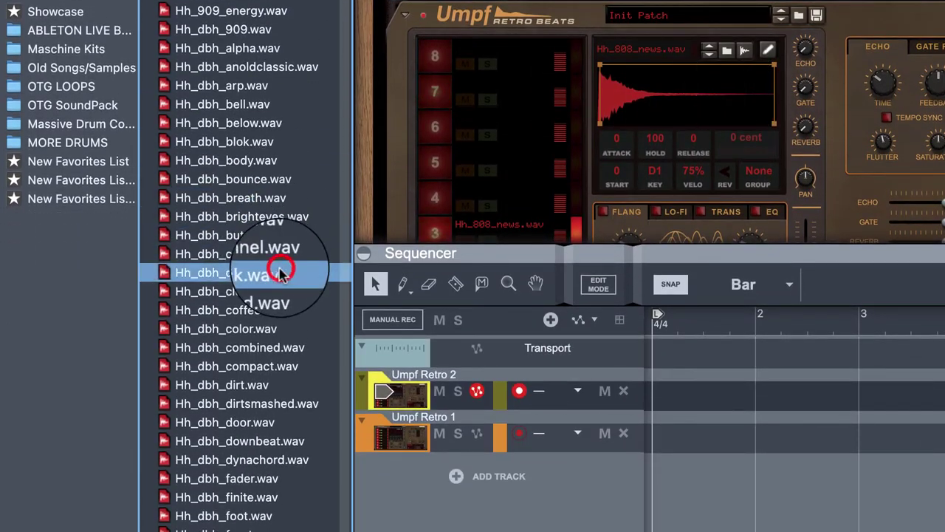
click(273, 329)
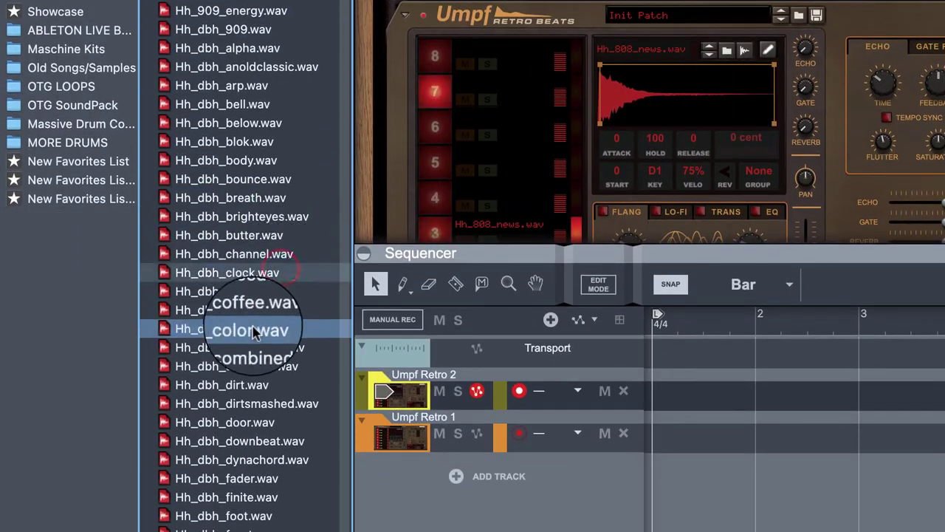
click(246, 366)
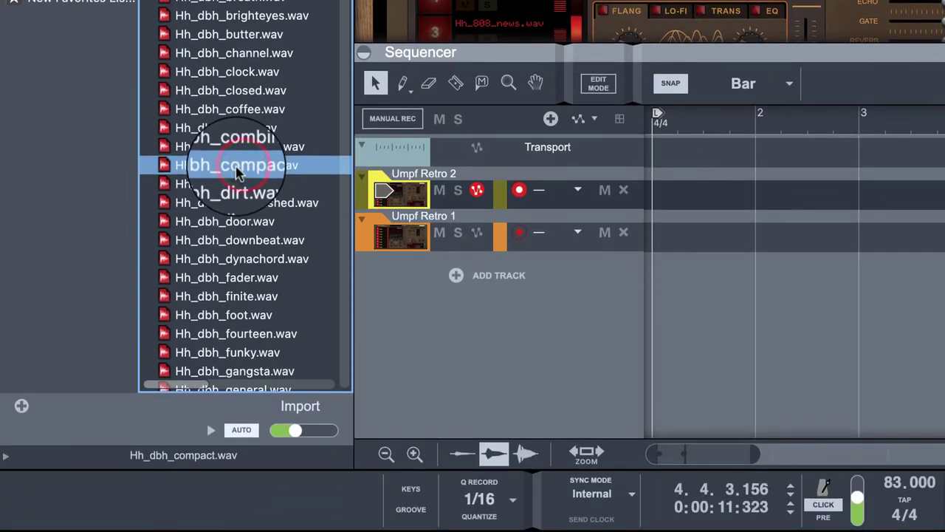
click(234, 262)
click(234, 203)
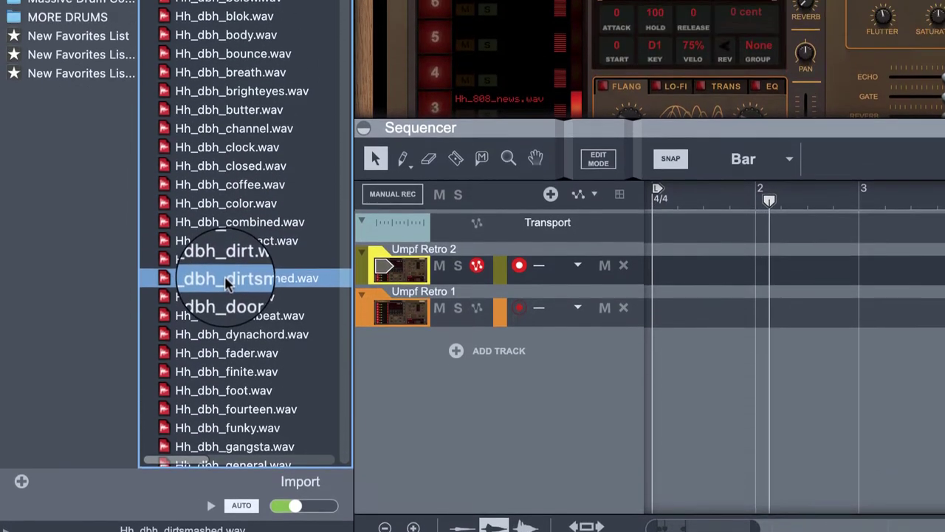
drag(238, 203, 486, 22)
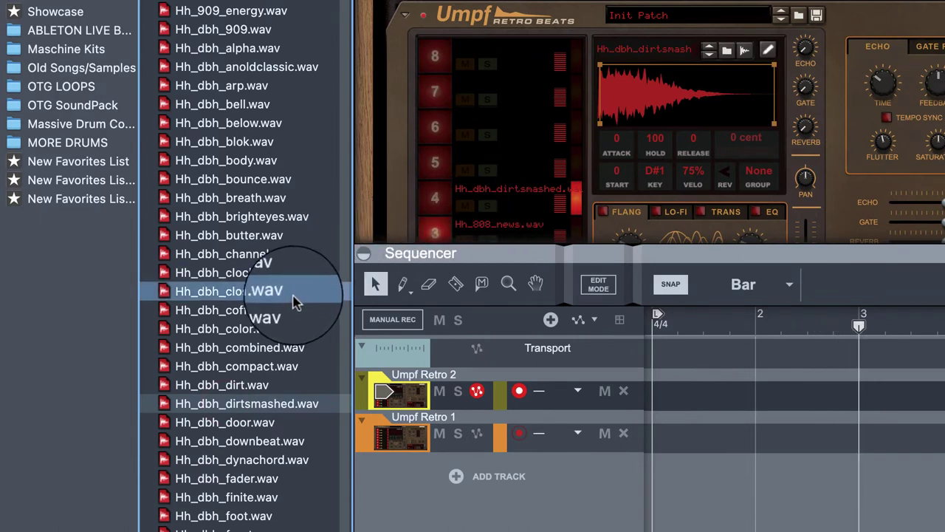
Step: Start playback and lower the volume of channel 3 (Hh_808_news.wav) on Umpf Retro 2 to about -8.5 dB
scroll(296, 295, down, 5)
scroll(569, 162, down, 3)
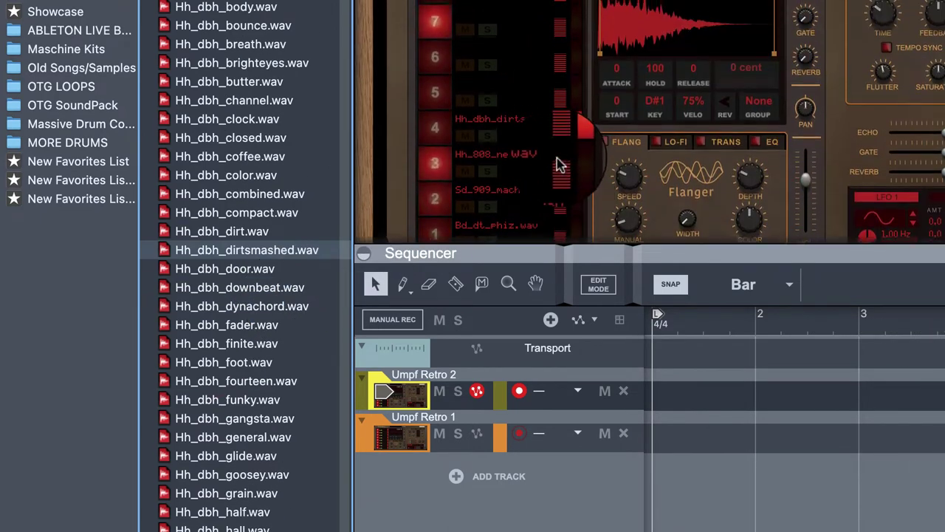
scroll(560, 164, up, 2)
scroll(554, 162, down, 5)
key(space)
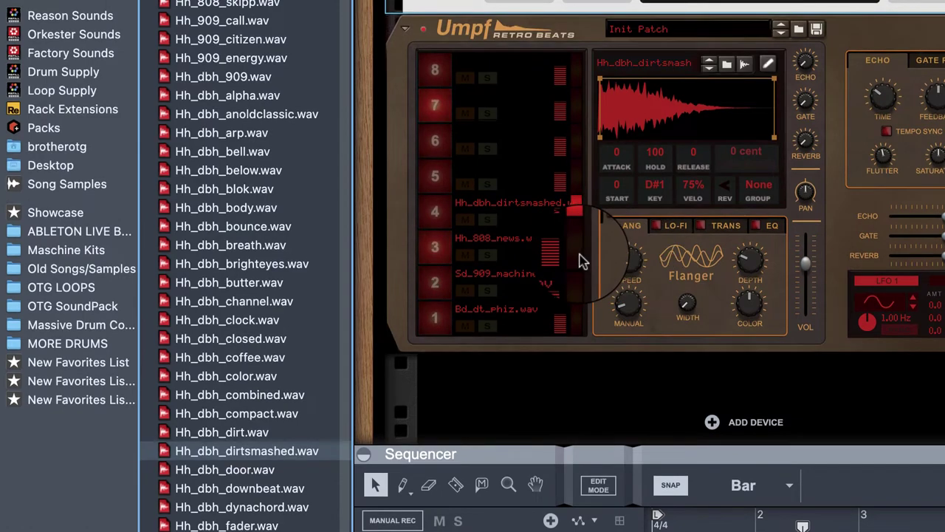
click(579, 260)
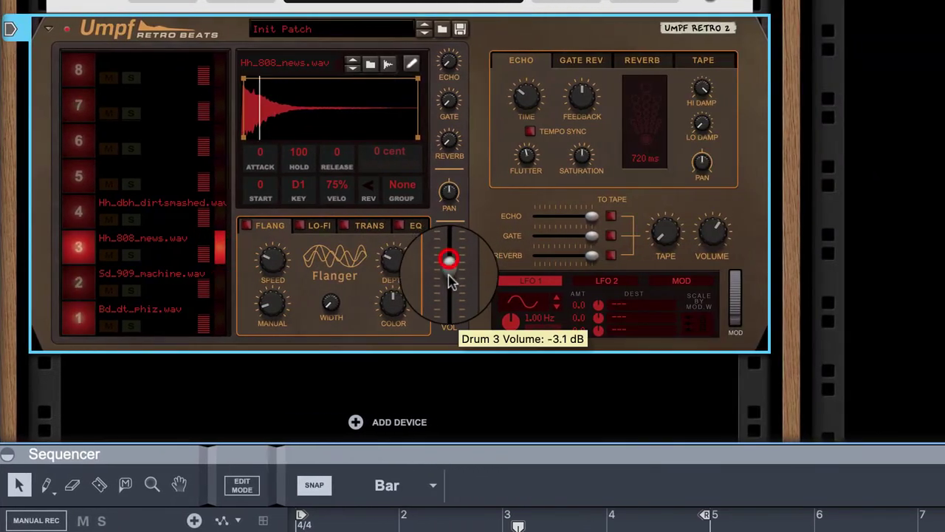
drag(448, 275, 449, 291)
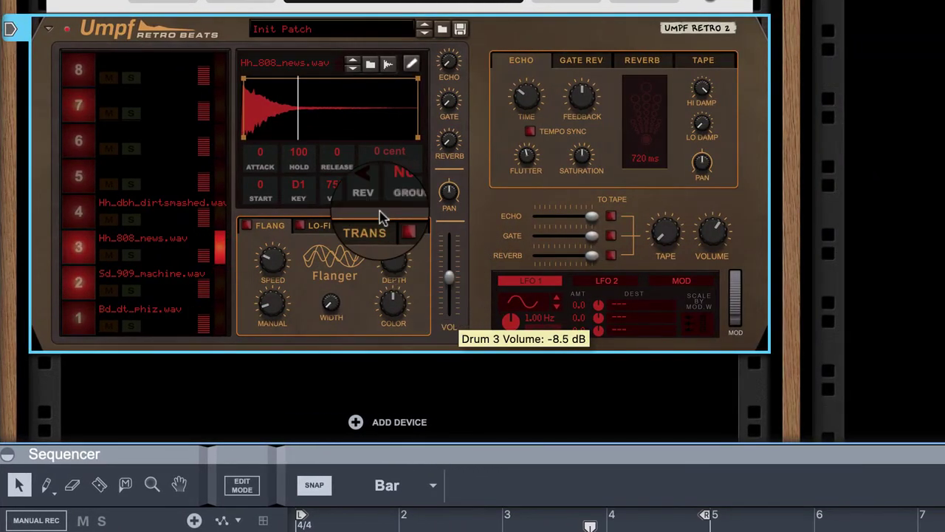
Step: Raise the master Tape amount on Umpf Retro 2 and show its tape effect settings
scroll(369, 203, up, 10)
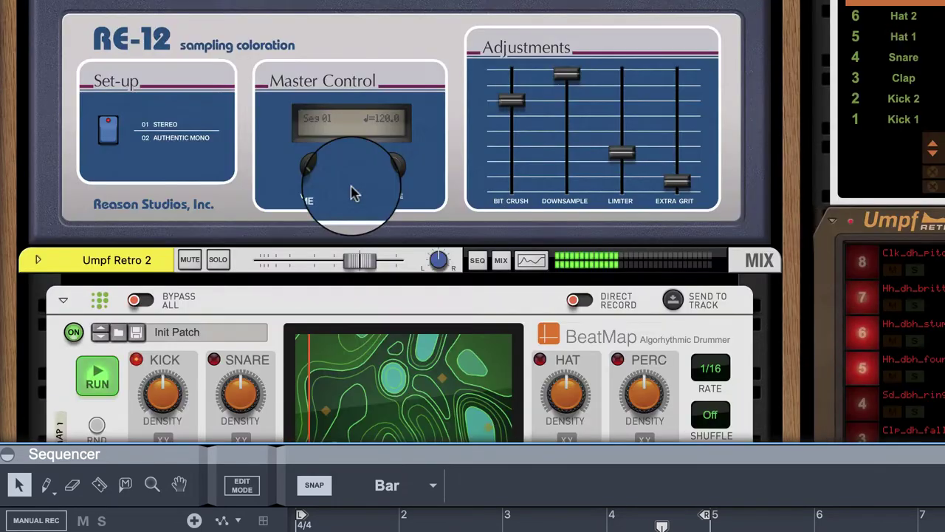
scroll(353, 194, up, 3)
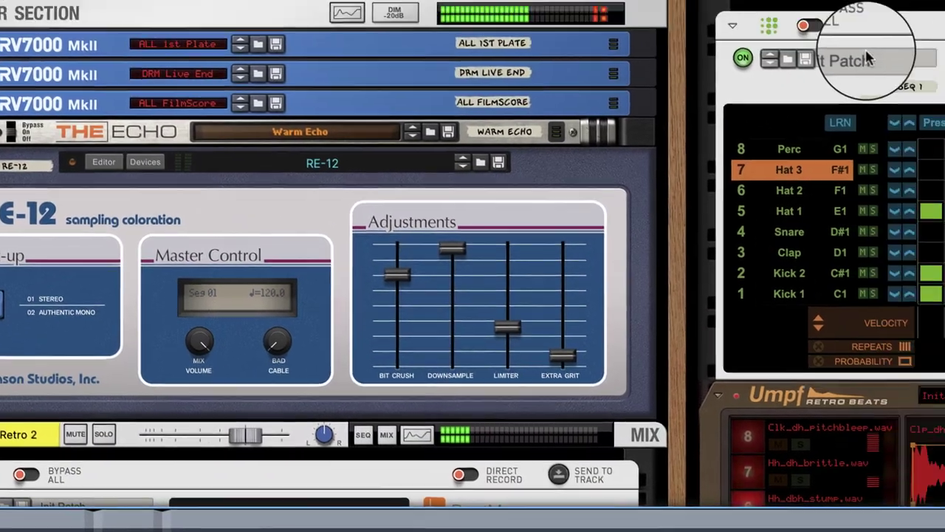
scroll(194, 380, down, 14)
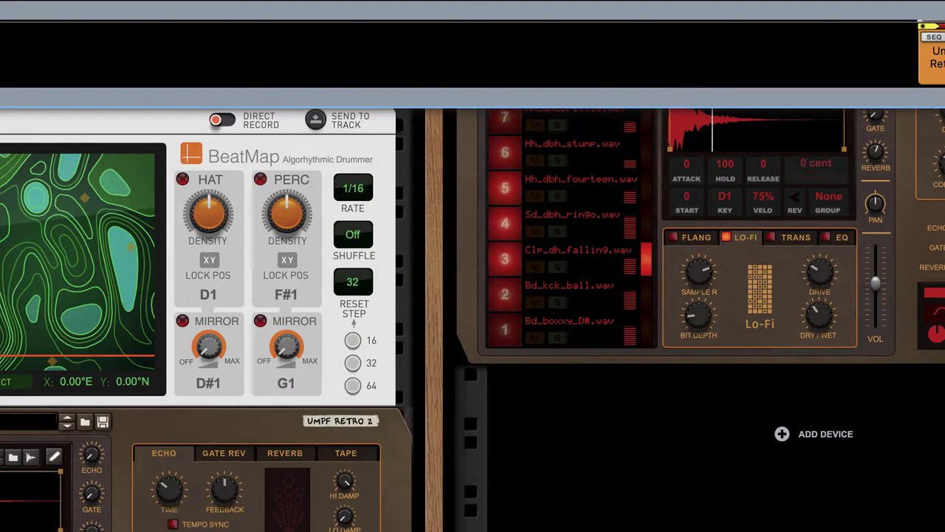
scroll(472, 318, down, 1)
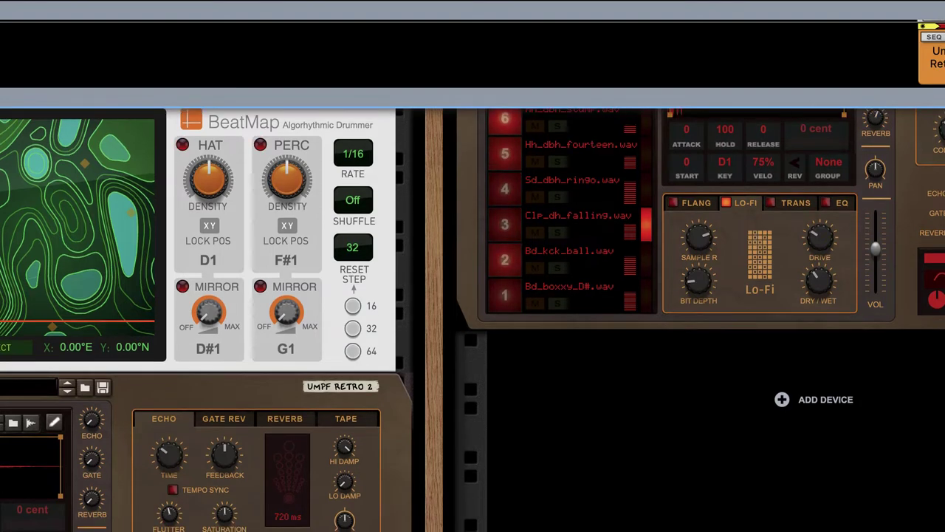
scroll(454, 511, down, 3)
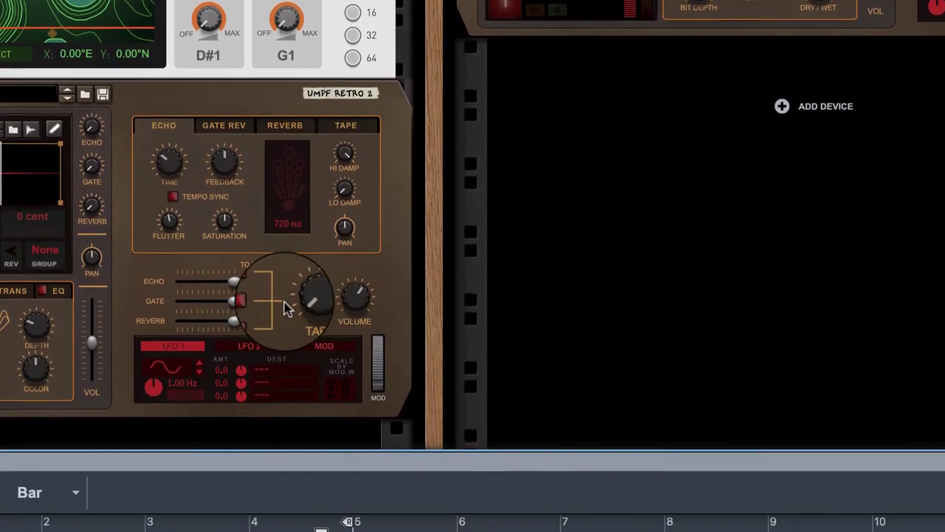
click(308, 438)
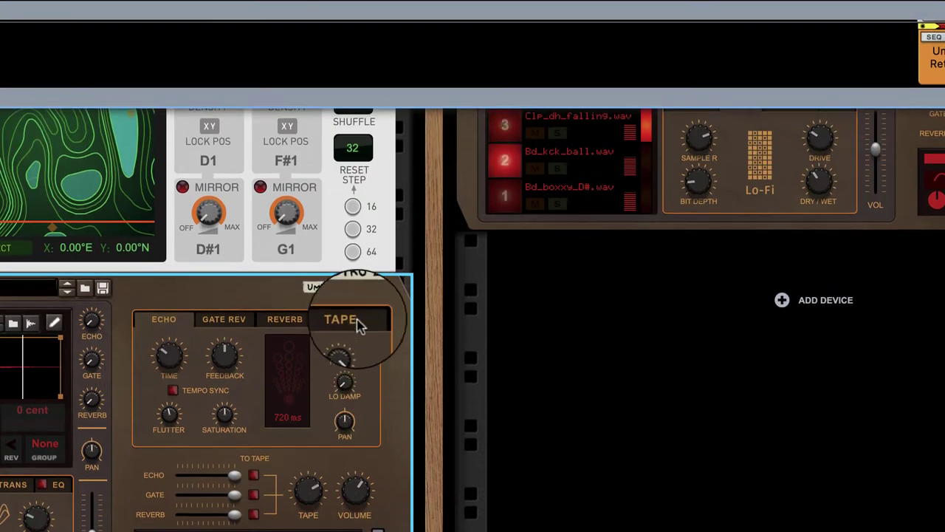
click(347, 118)
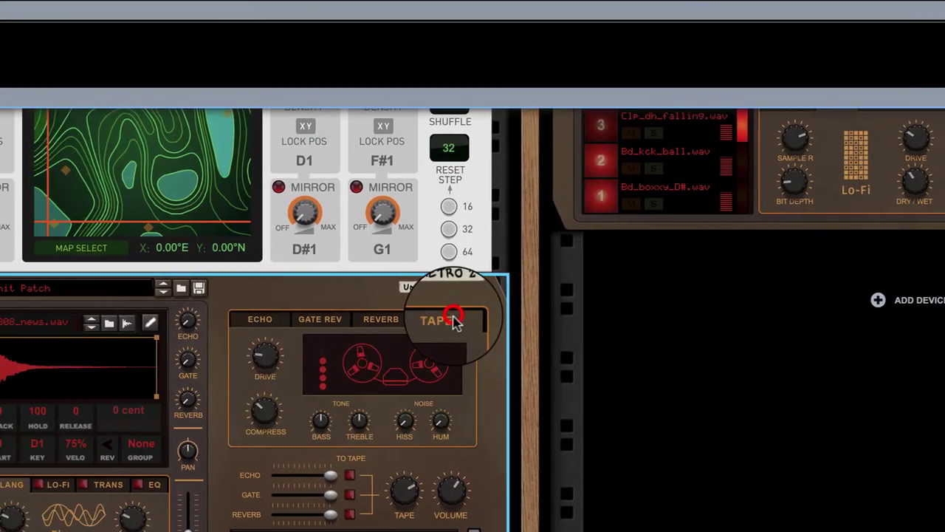
Step: Set the Tape Master Drive of Umpf Retro 2 to about 68% and raise the tape's compression and bass tone
drag(273, 365, 278, 340)
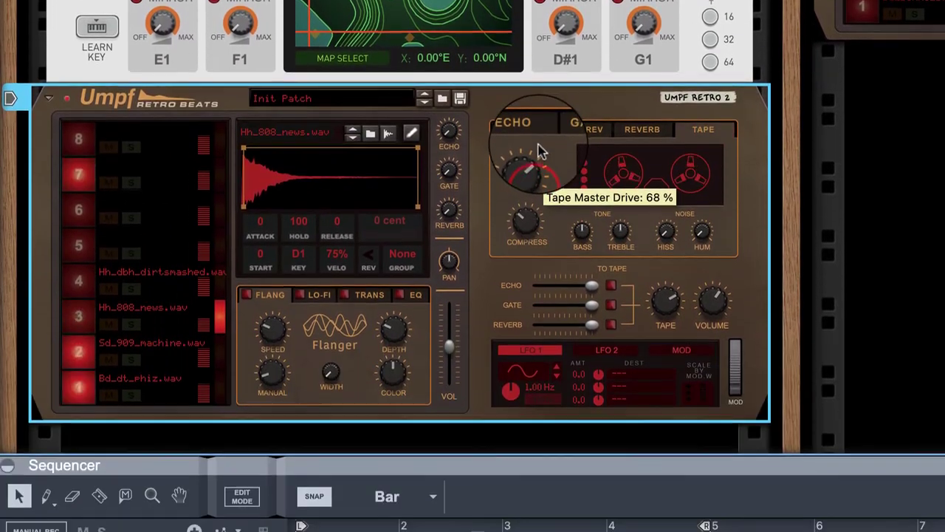
drag(539, 229, 536, 218)
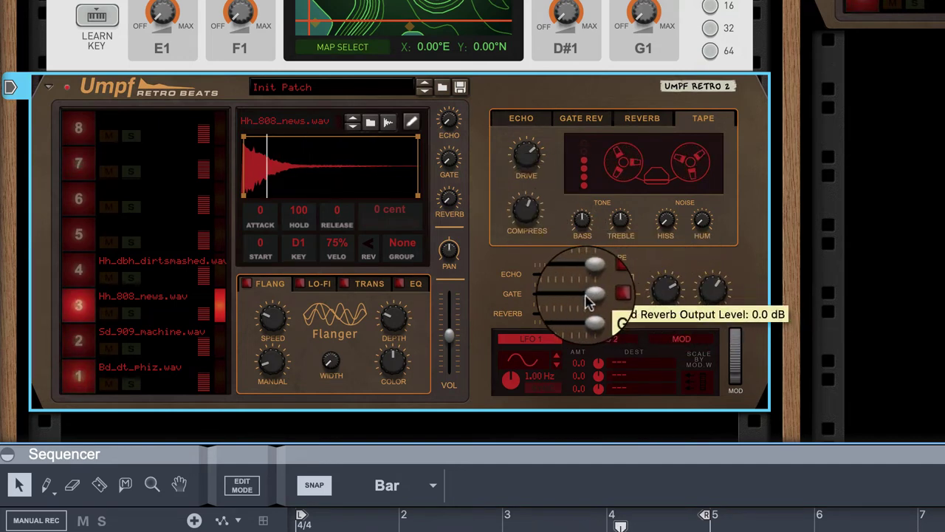
click(586, 226)
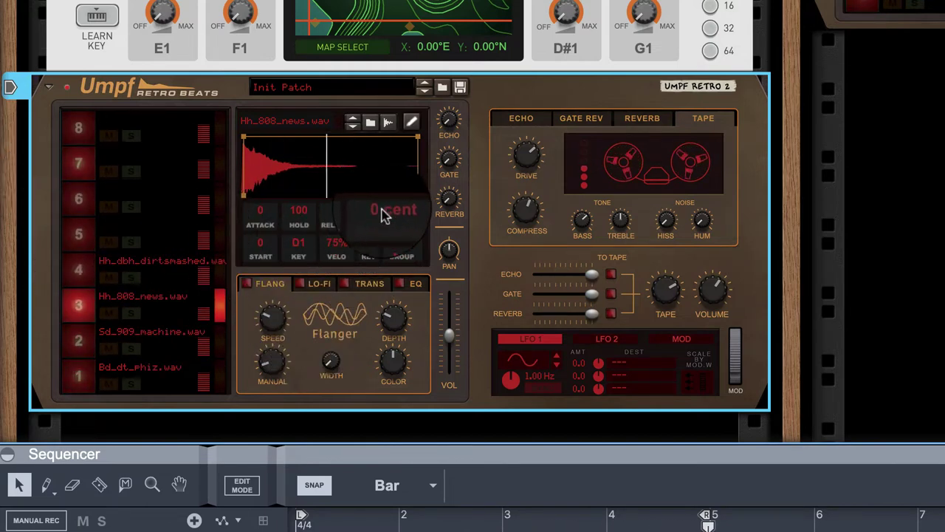
Step: Tune the channel 3 hi-hat of Umpf Retro 2 down to -469 cents and lower its volume slightly
drag(384, 213, 385, 242)
mouse_move(448, 337)
mouse_down()
mouse_move(452, 357)
mouse_move(450, 344)
mouse_up()
Step: Try kick densities up to 81% in Beat Map and return the kick density to 50%
scroll(285, 239, up, 5)
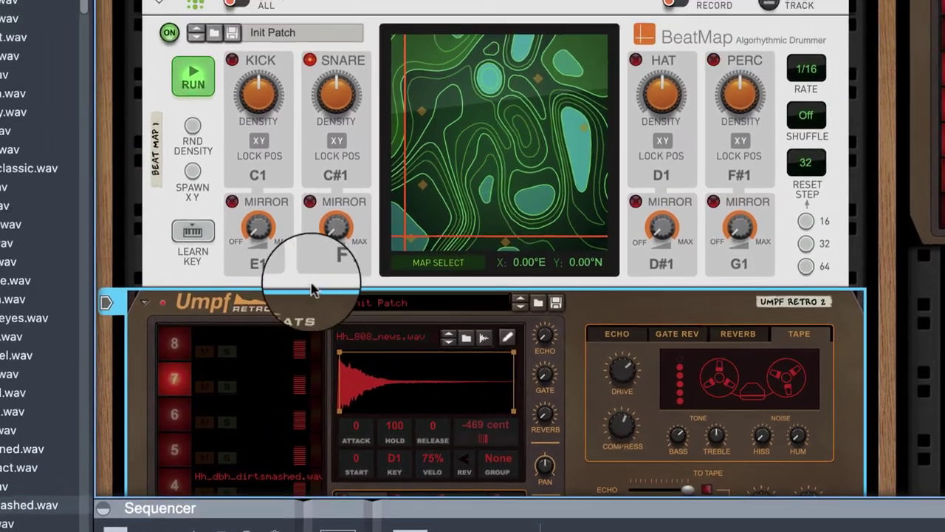
drag(258, 99, 261, 88)
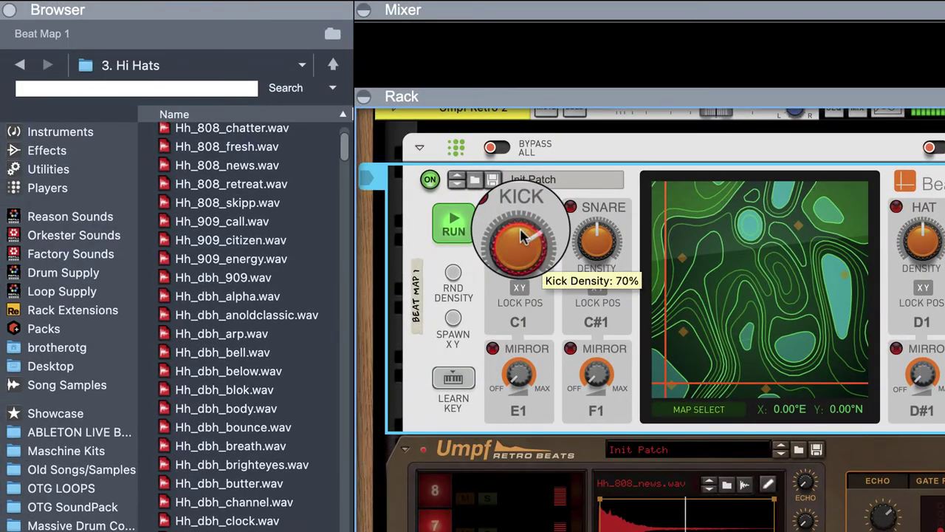
drag(521, 235, 523, 231)
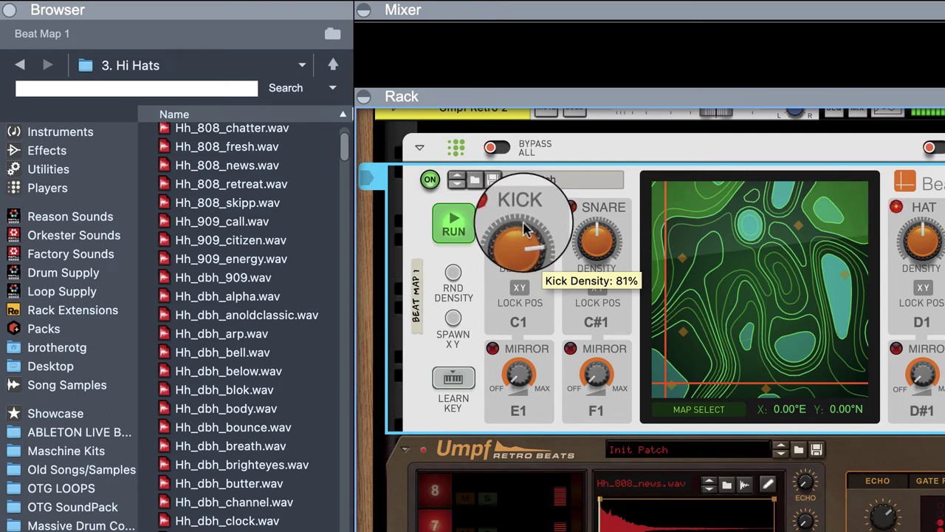
drag(524, 235, 527, 248)
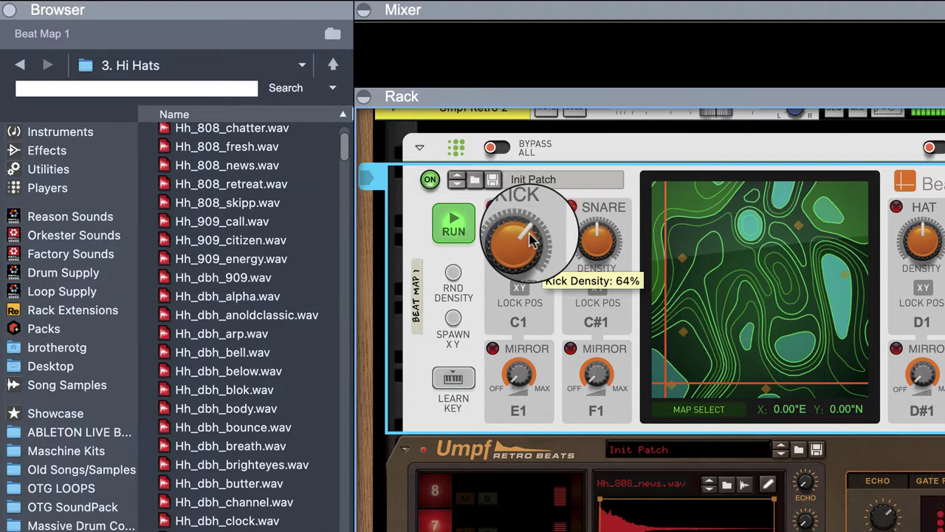
drag(533, 240, 535, 250)
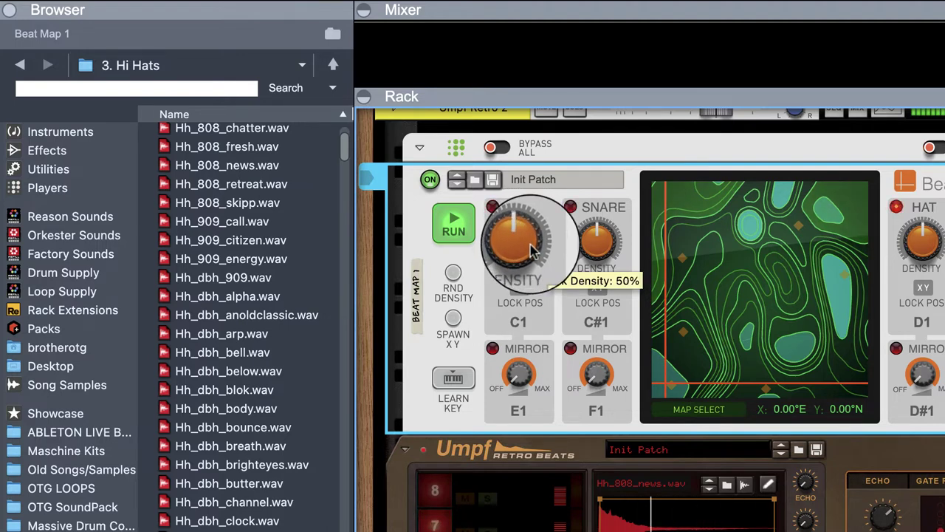
Step: Lock Beat Map's kick position at X 0.00°E, Y 0.00°N, and lock the snare position
click(519, 288)
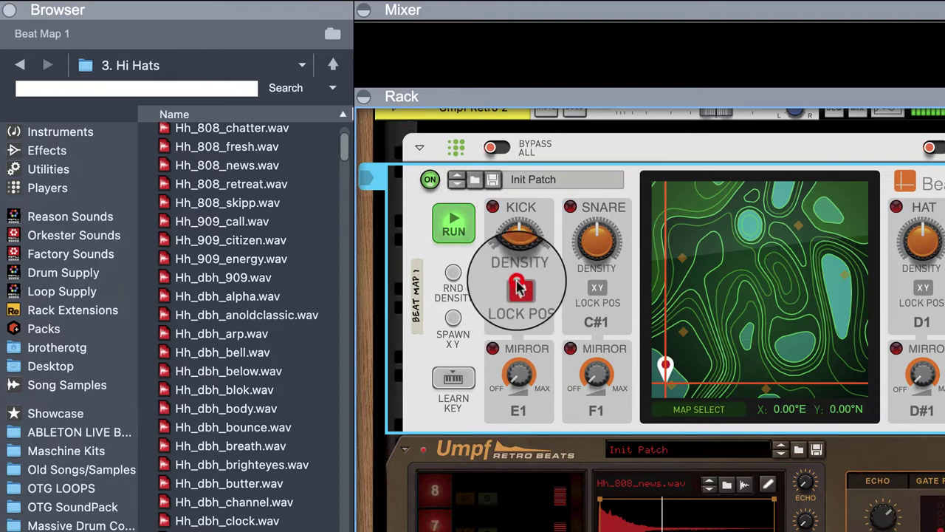
click(597, 287)
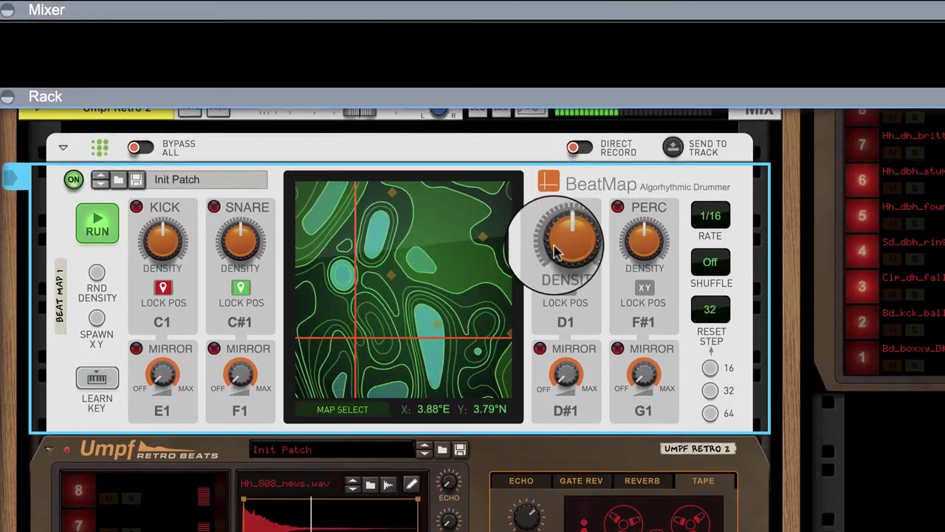
Step: Lower the hat and perc densities in Beat Map and lock both positions at X 3.88°E, Y 3.79°N
click(556, 250)
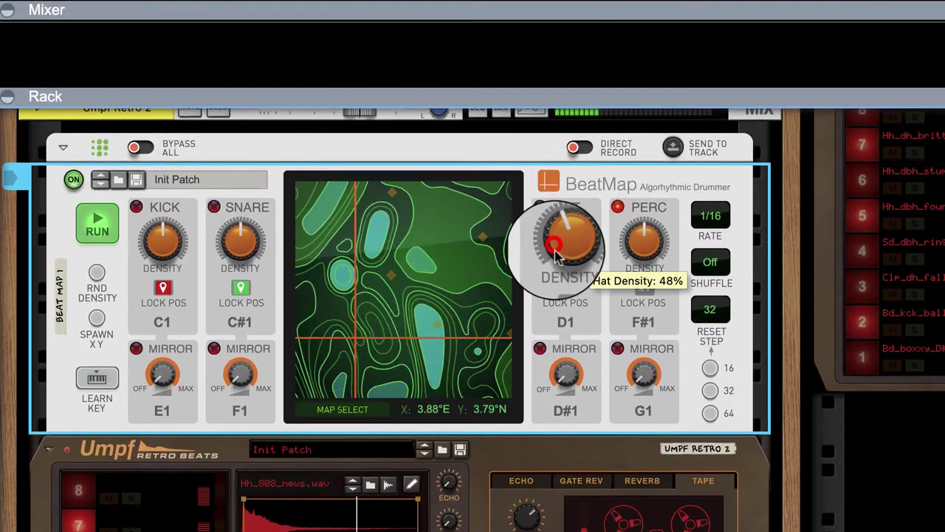
mouse_move(556, 250)
mouse_down()
mouse_move(559, 274)
mouse_move(559, 266)
mouse_up()
click(566, 289)
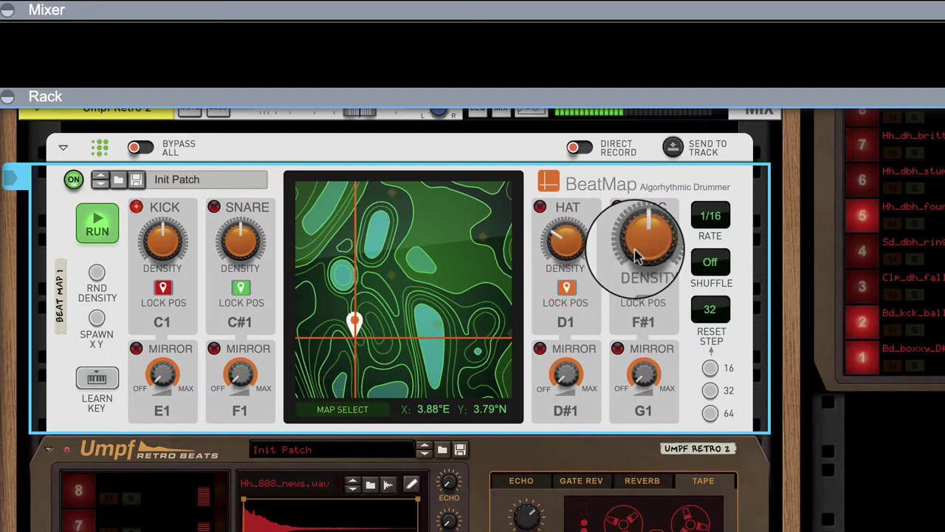
drag(639, 255, 645, 291)
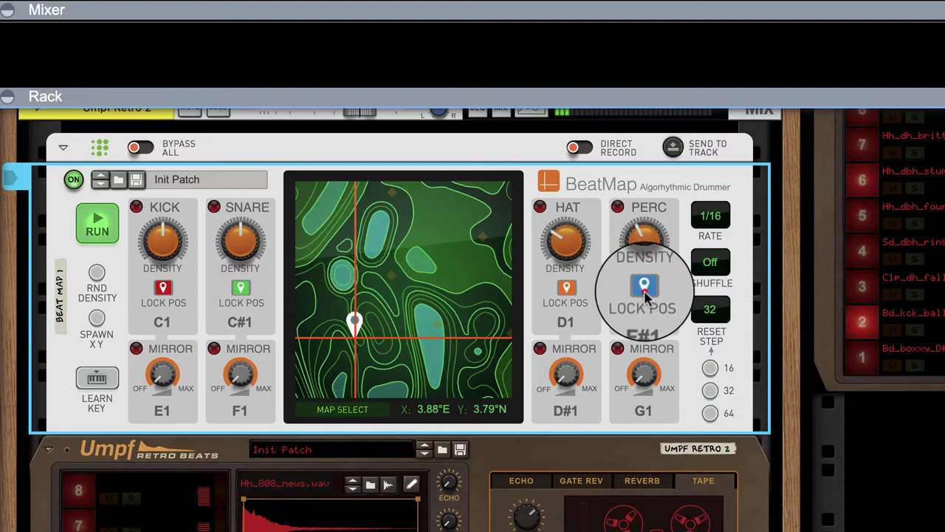
Step: Toggle the mute of the Umpf Retro 1 mix channel
scroll(724, 336, up, 15)
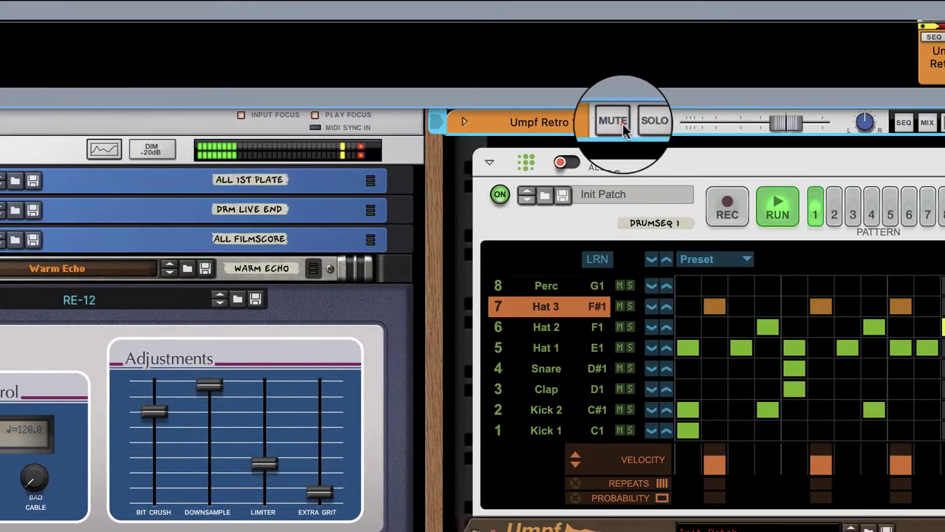
click(618, 122)
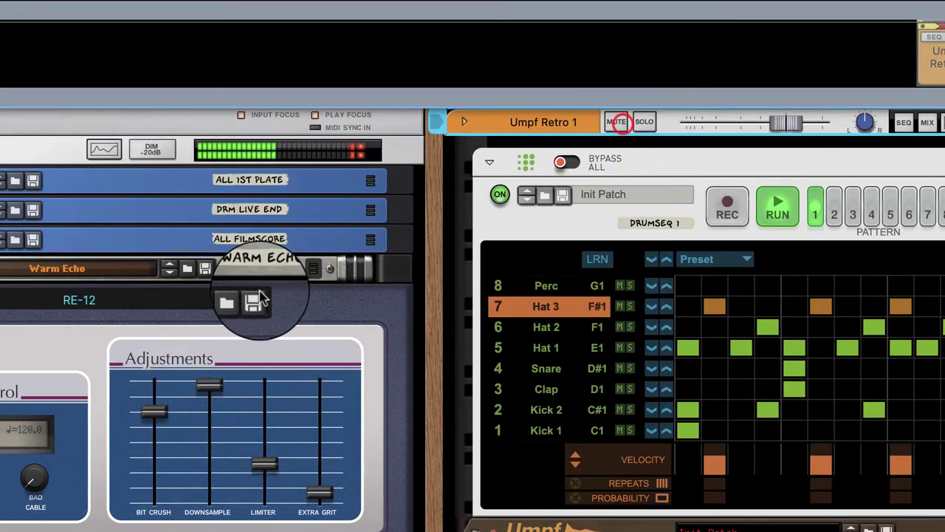
scroll(29, 506, down, 10)
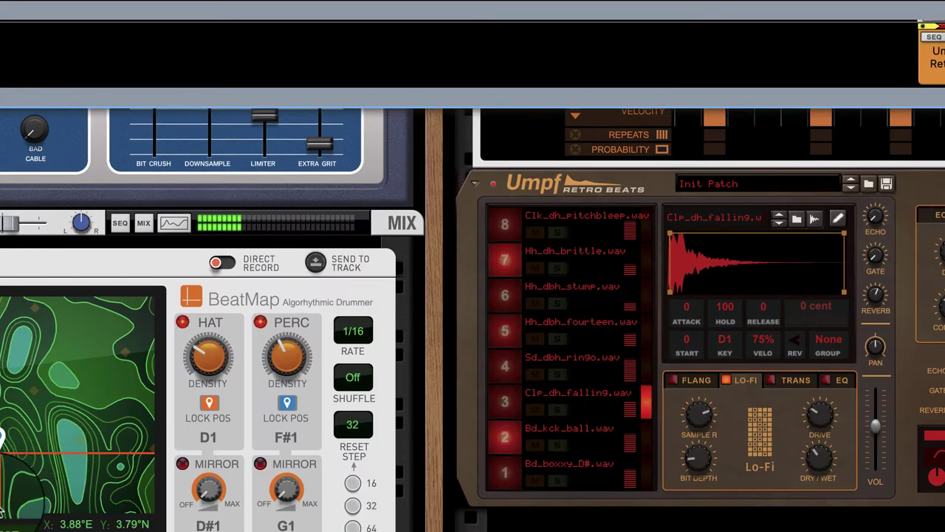
scroll(3, 510, down, 2)
scroll(3, 509, down, 2)
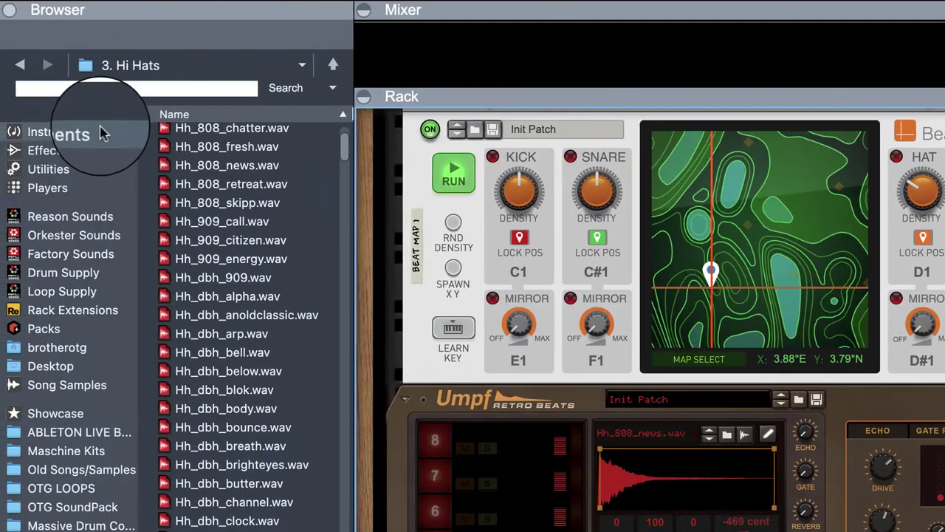
Step: Browse the Players and open the Synth Bass folder under 2 Bass in the Reason Sounds
click(47, 189)
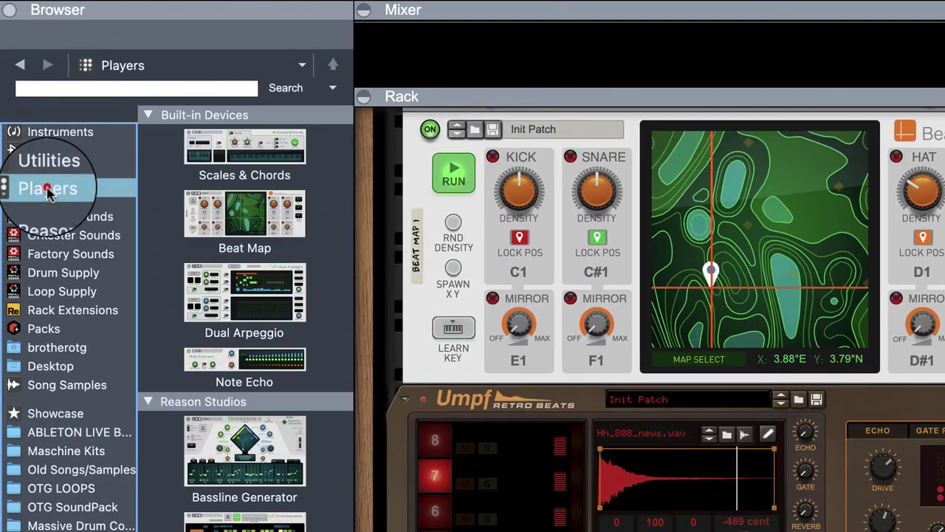
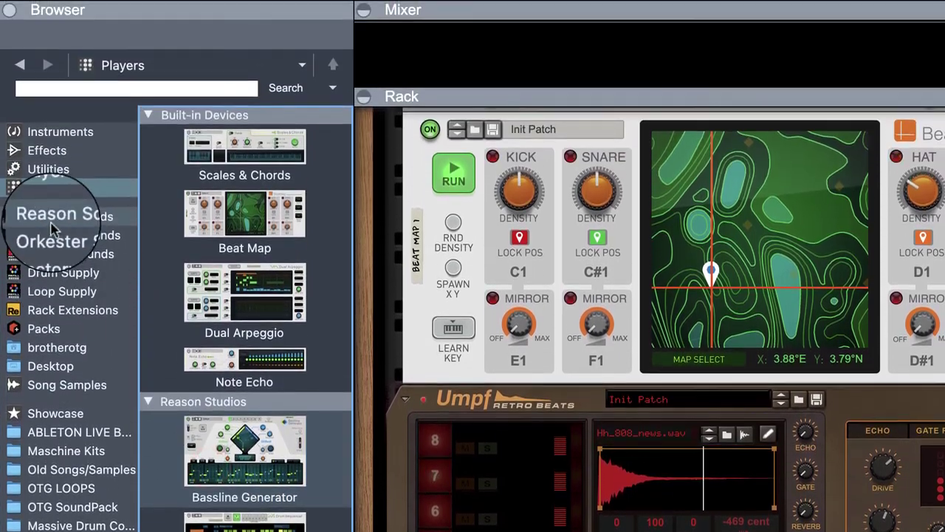
click(50, 16)
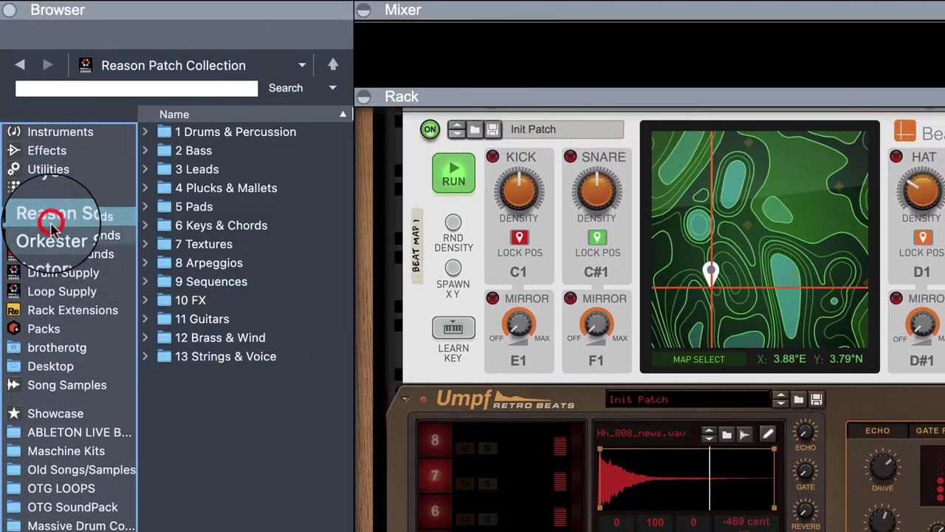
double_click(210, 156)
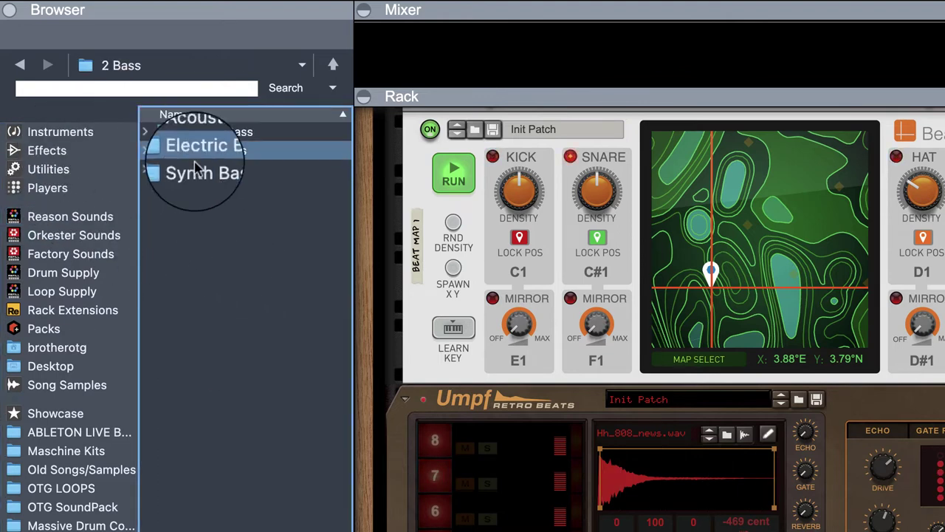
double_click(225, 171)
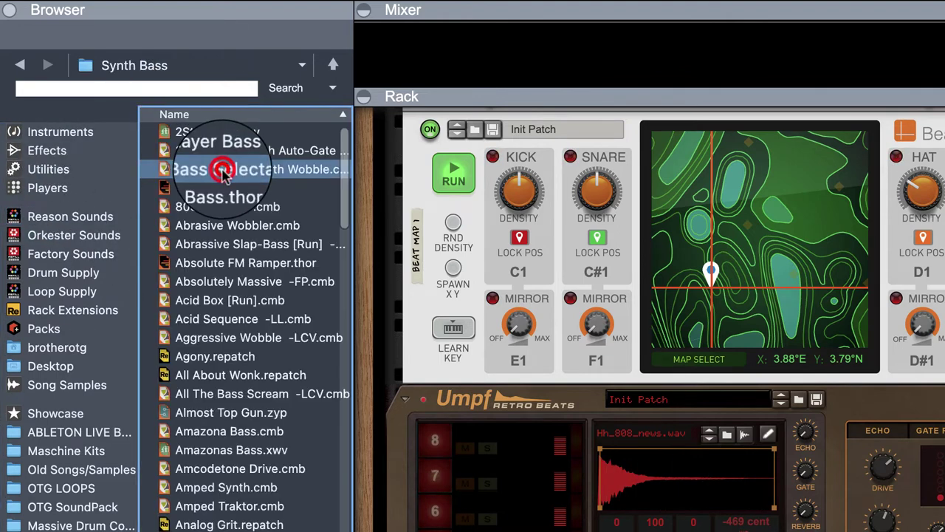
Step: Add the HyperBottom patch from the Synth Bass folder to the empty rack space below Umpf Retro 1 as a new instrument
scroll(221, 517, down, 15)
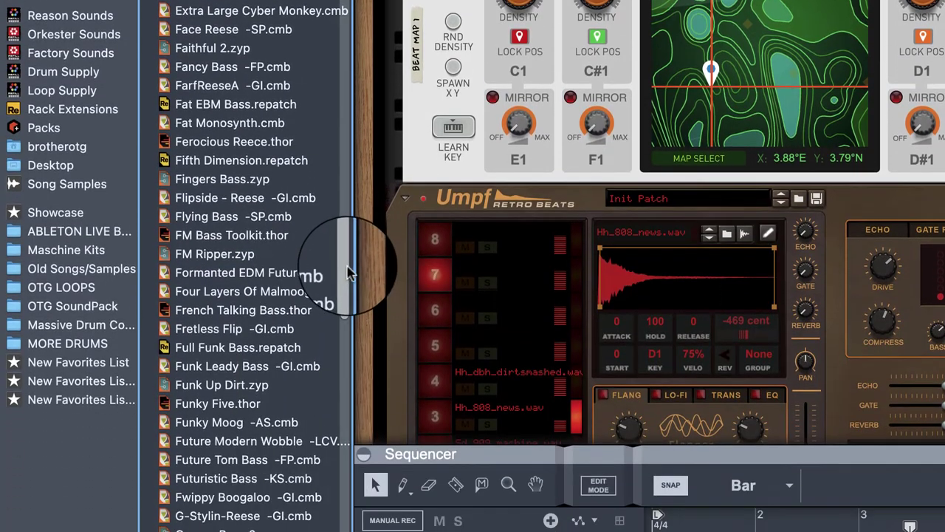
drag(346, 272, 356, 221)
drag(347, 260, 944, 106)
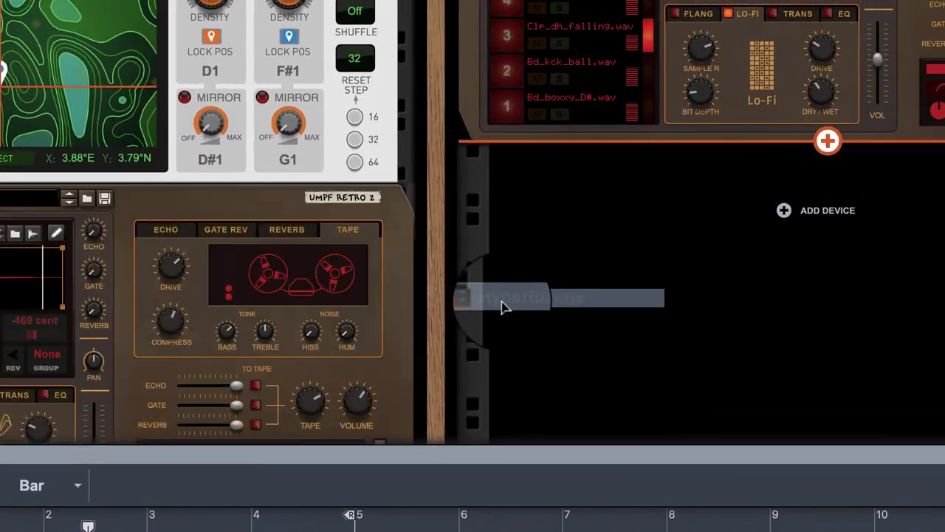
drag(501, 307, 559, 298)
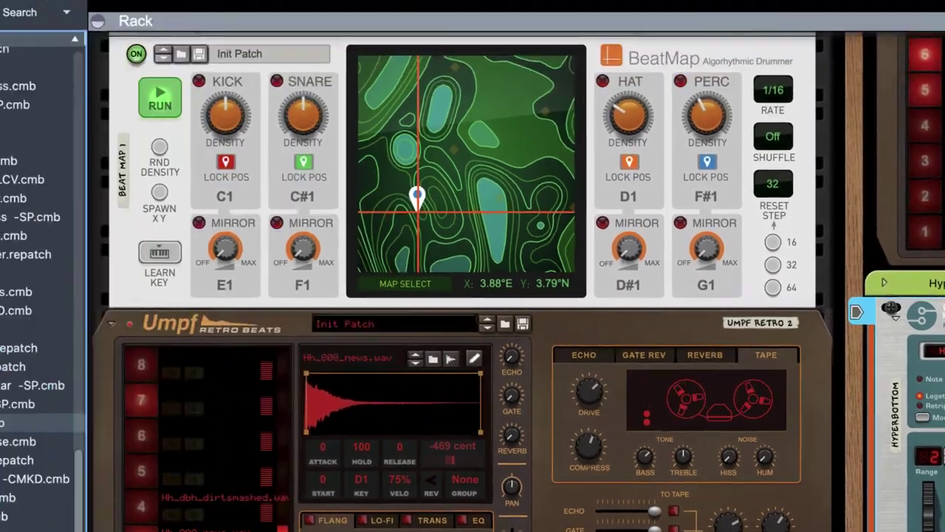
Step: Add the Bassline Generator player to the HyperBottom Subtractor
click(47, 188)
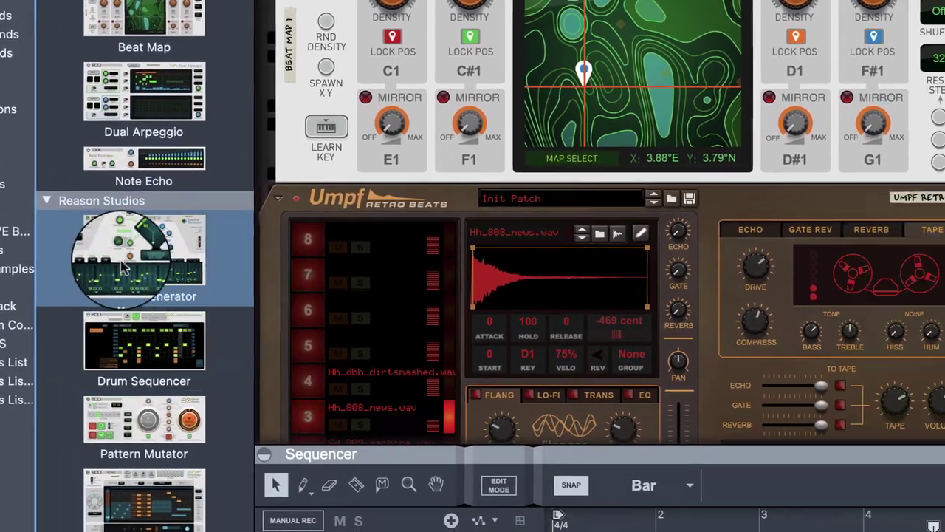
drag(124, 269, 944, 206)
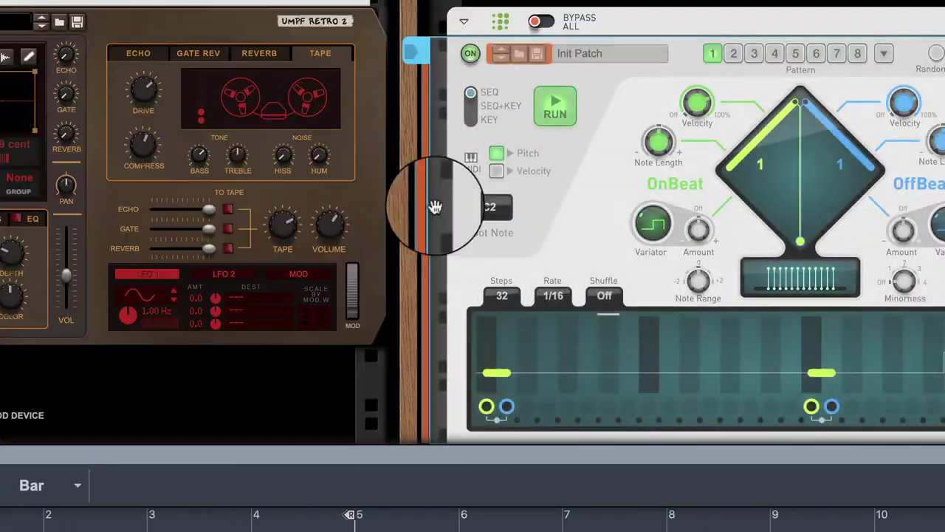
scroll(702, 251, down, 5)
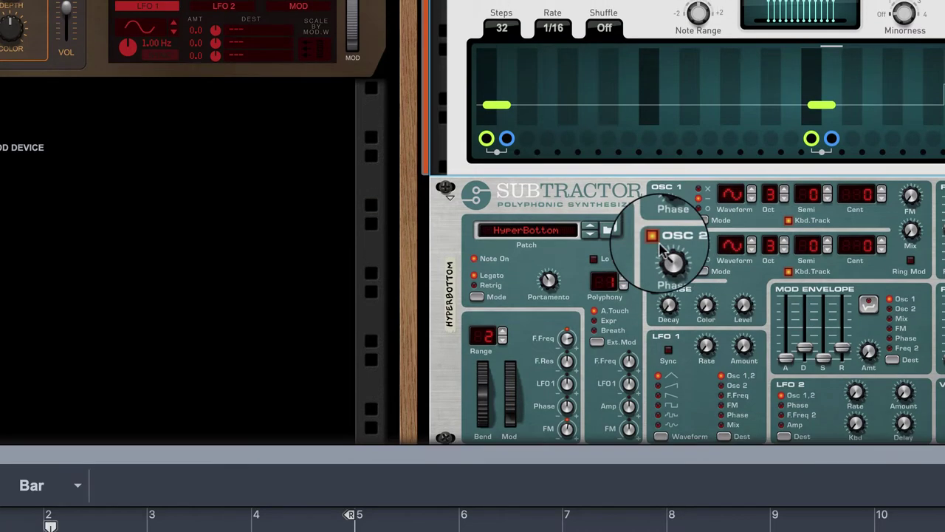
scroll(661, 251, up, 3)
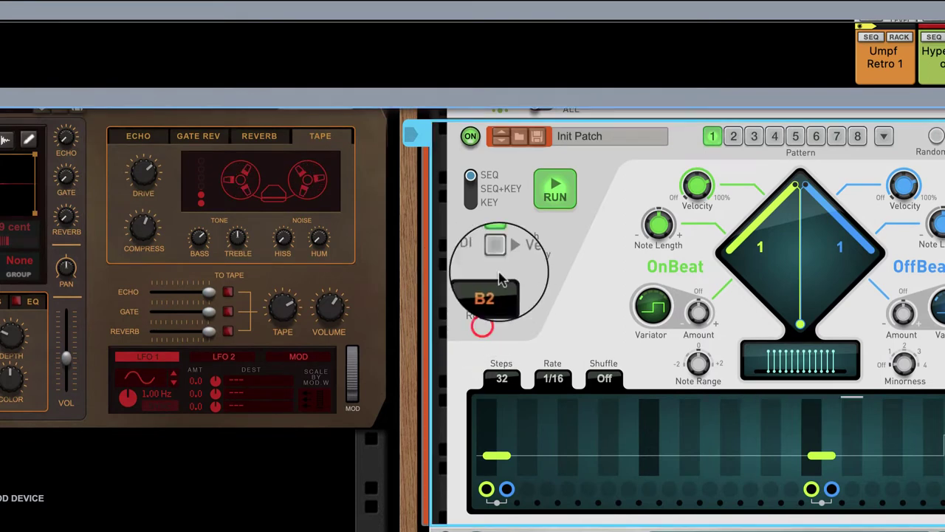
scroll(500, 294, up, 1)
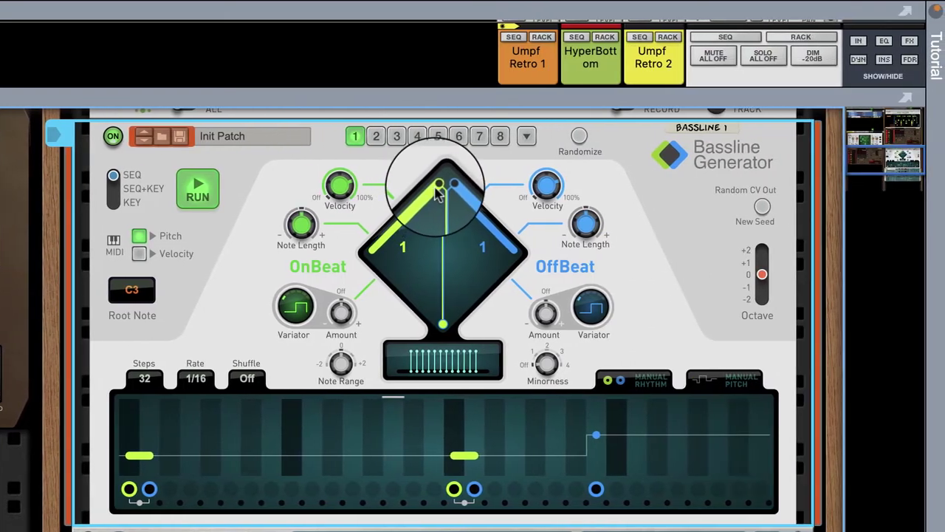
Step: Set the Bassline Generator pattern to 64 steps and raise its OnBeat density to 35
drag(795, 185, 795, 207)
drag(435, 203, 430, 232)
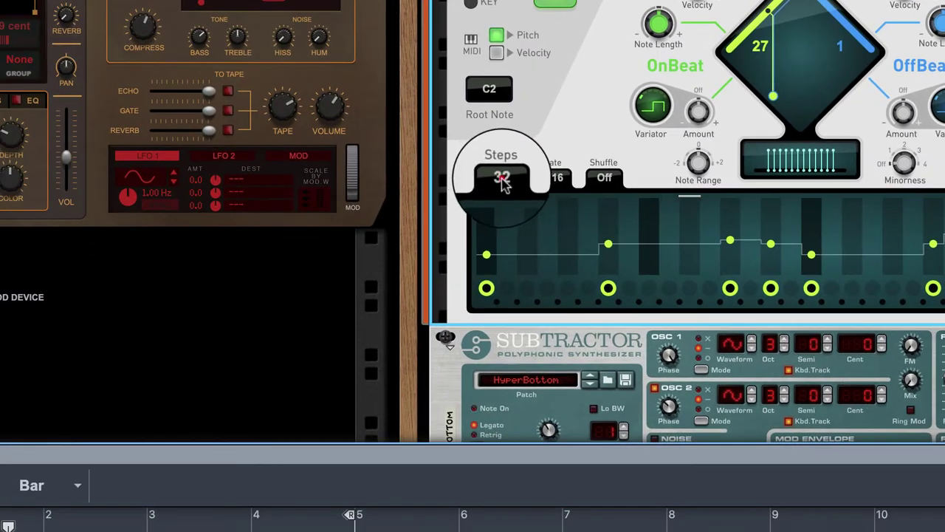
drag(501, 183, 496, 58)
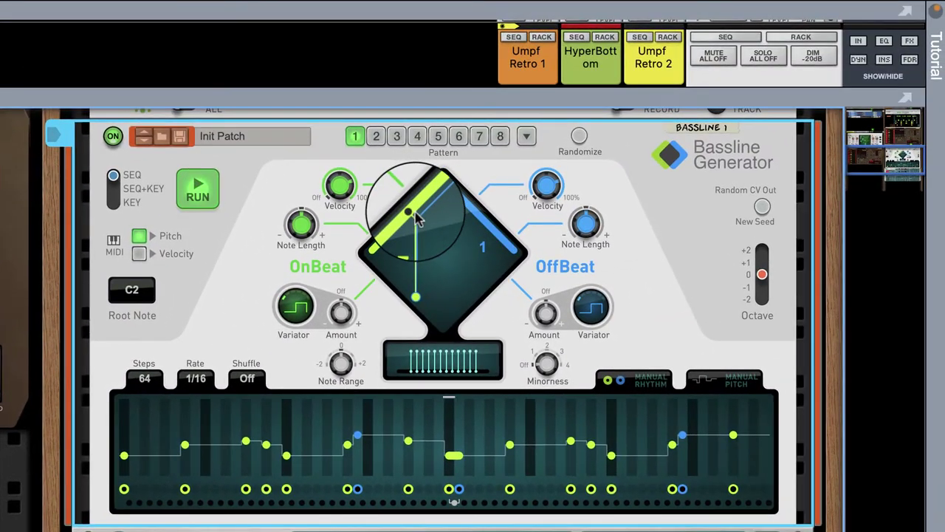
drag(414, 215, 408, 231)
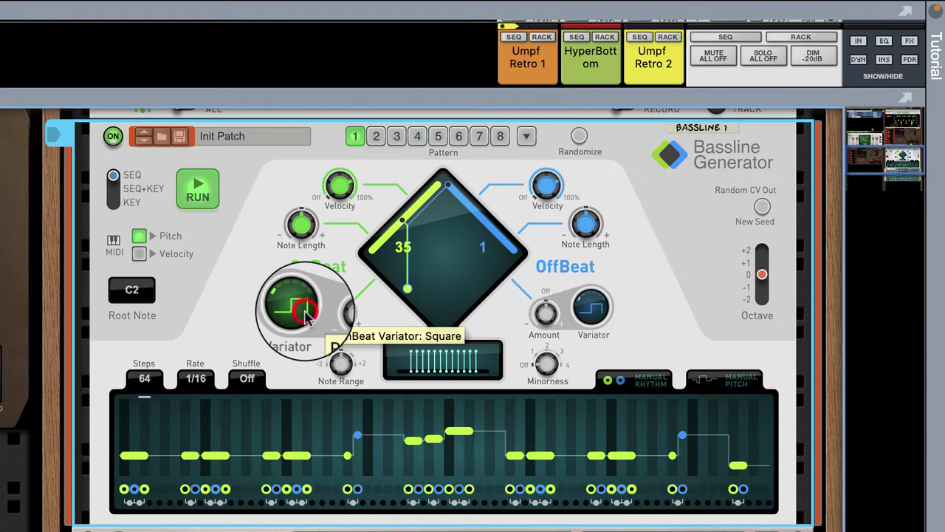
Step: Raise the Bassline Generator's OnBeat variator amount, set the OffBeat density to 25, and turn up Minorness
drag(341, 314, 344, 314)
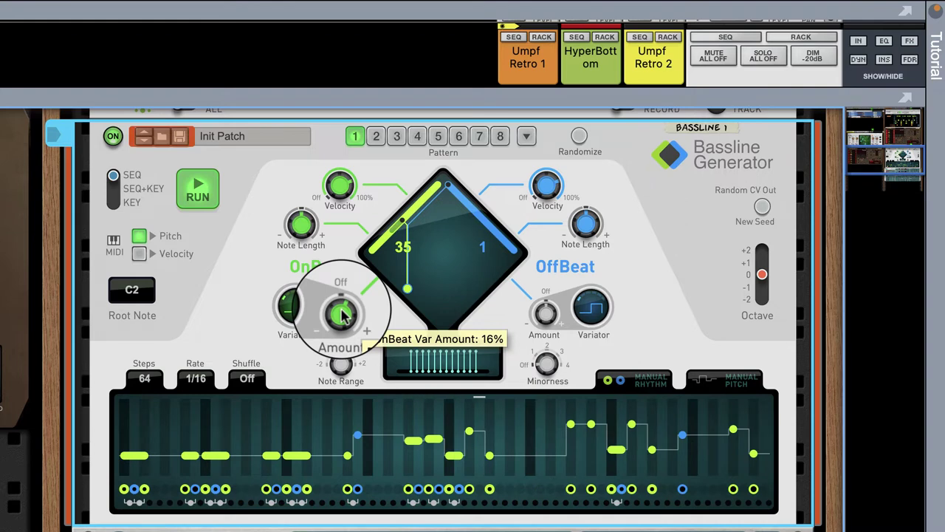
drag(342, 314, 343, 314)
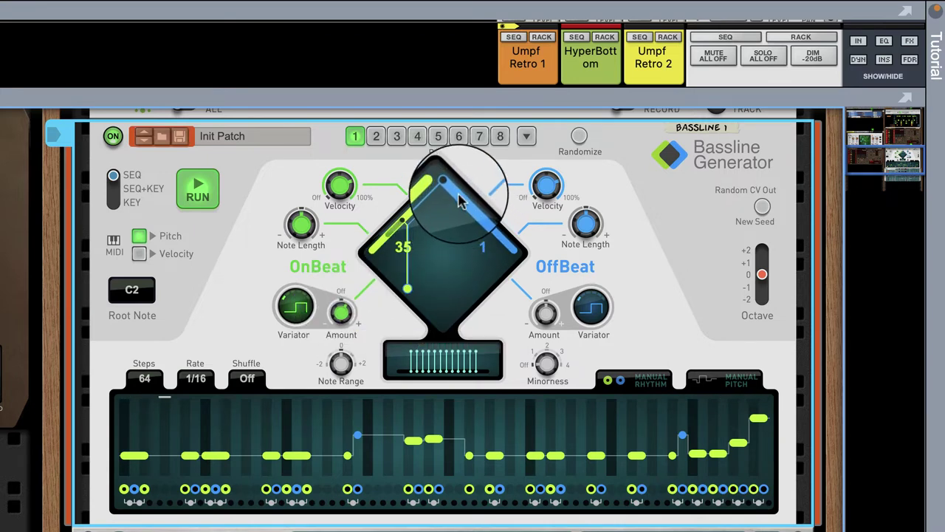
drag(450, 190, 470, 211)
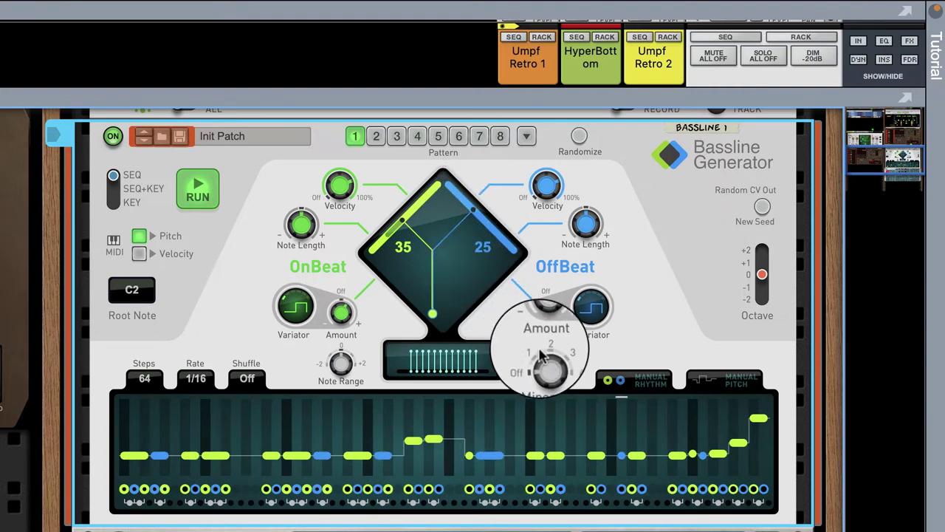
drag(548, 367, 554, 310)
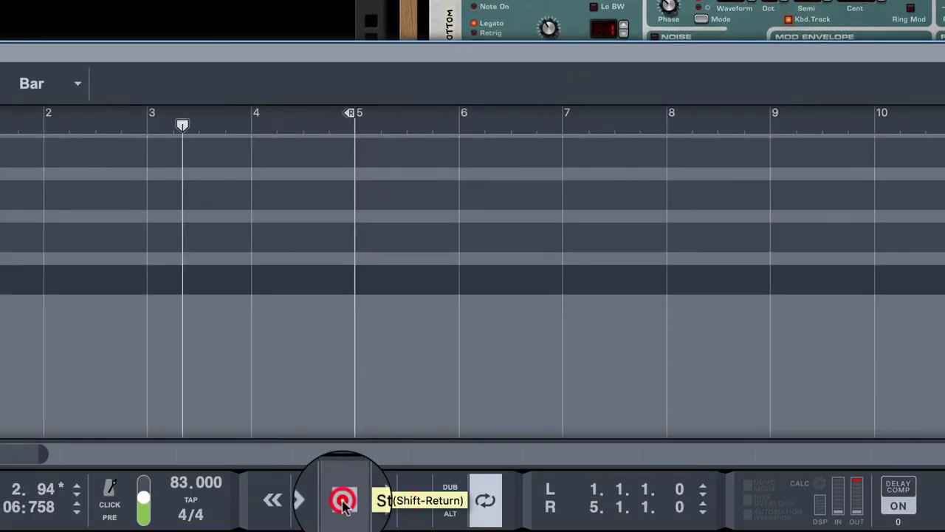
click(373, 500)
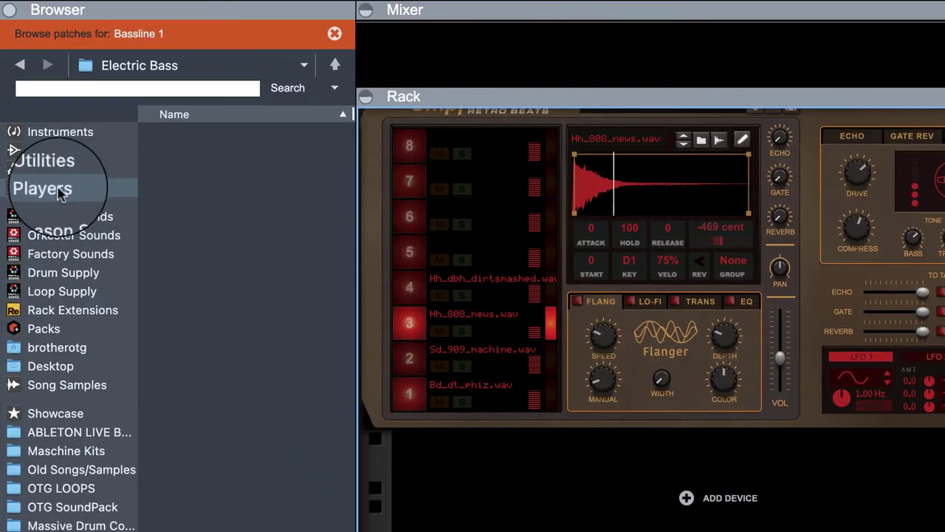
click(17, 184)
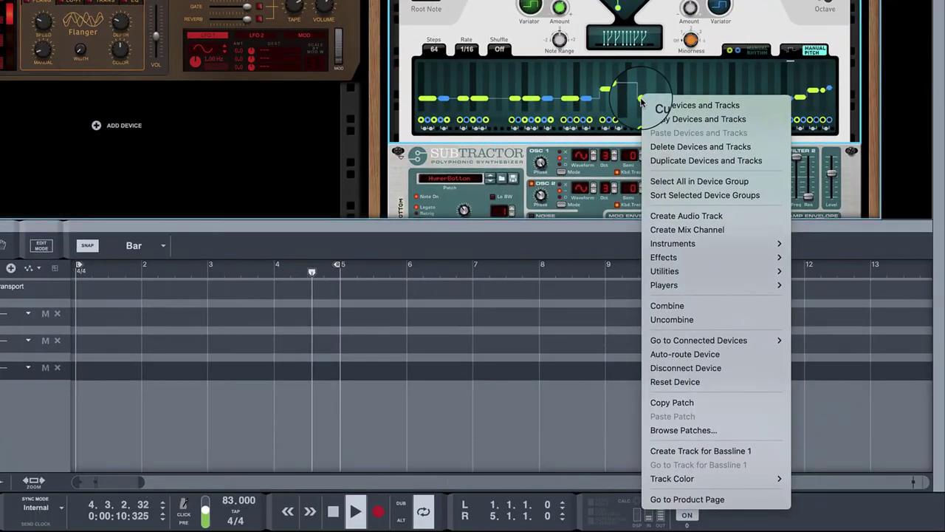
click(650, 103)
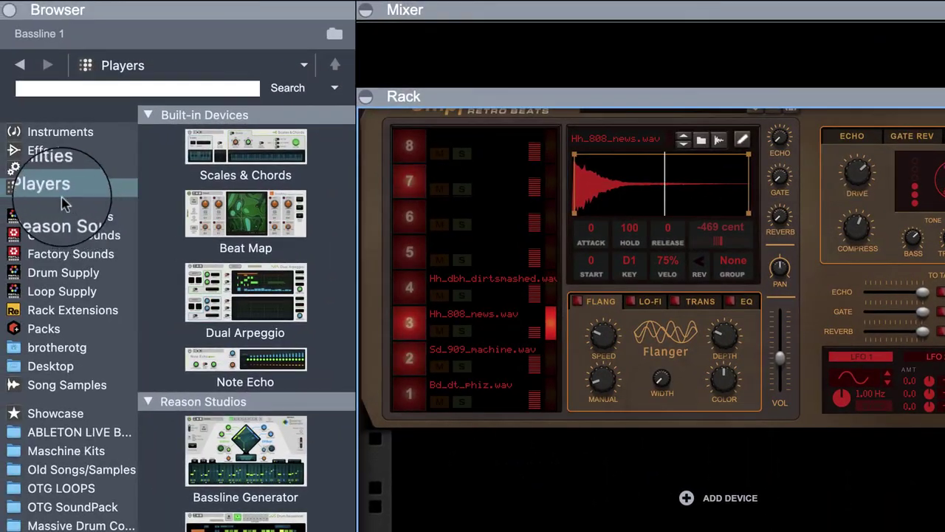
click(43, 189)
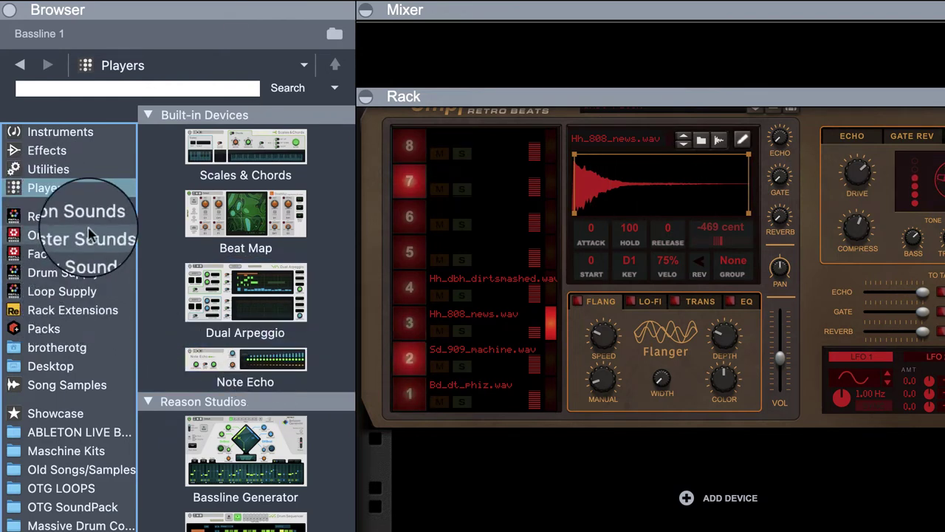
Step: Add a Processed Pianos instrument to the rack below Umpf Retro 2 and load its Clean Pianos patch Cozy.repatch
click(61, 132)
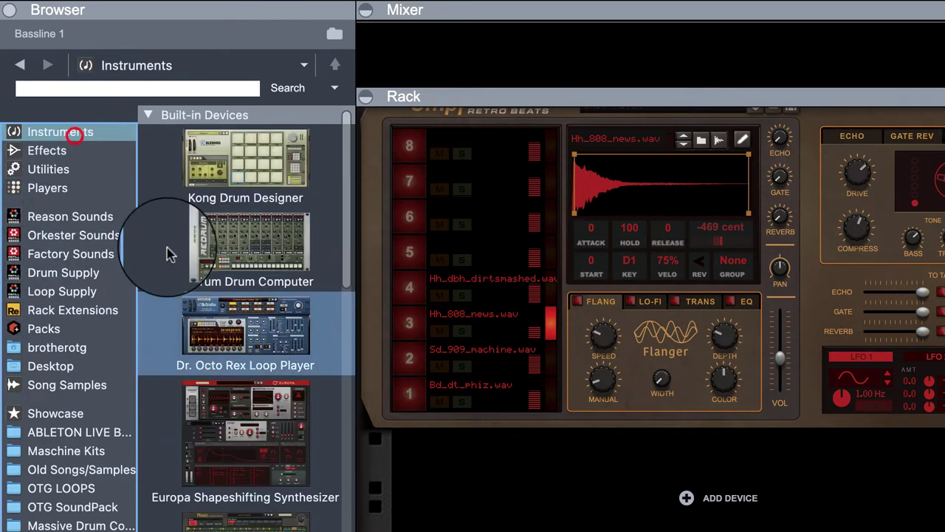
scroll(245, 310, down, 10)
scroll(246, 310, down, 6)
drag(238, 464, 650, 531)
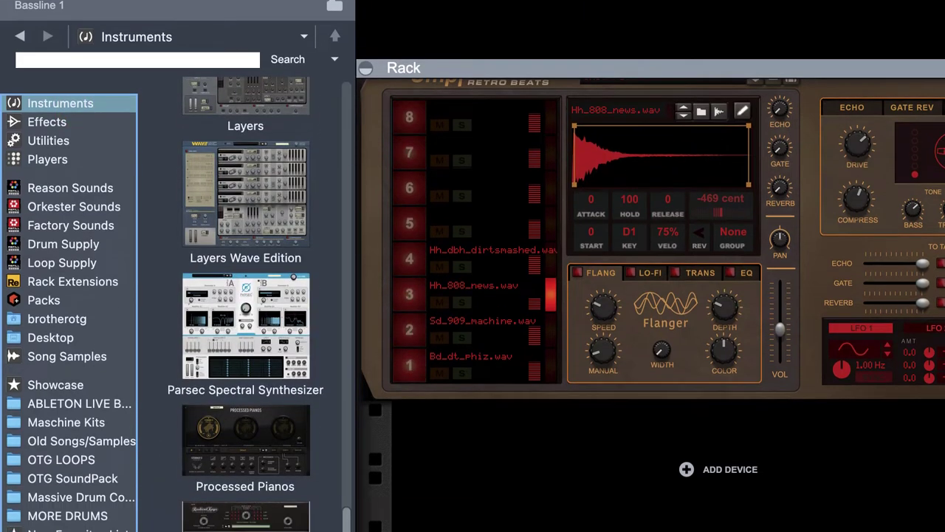
drag(650, 347, 650, 347)
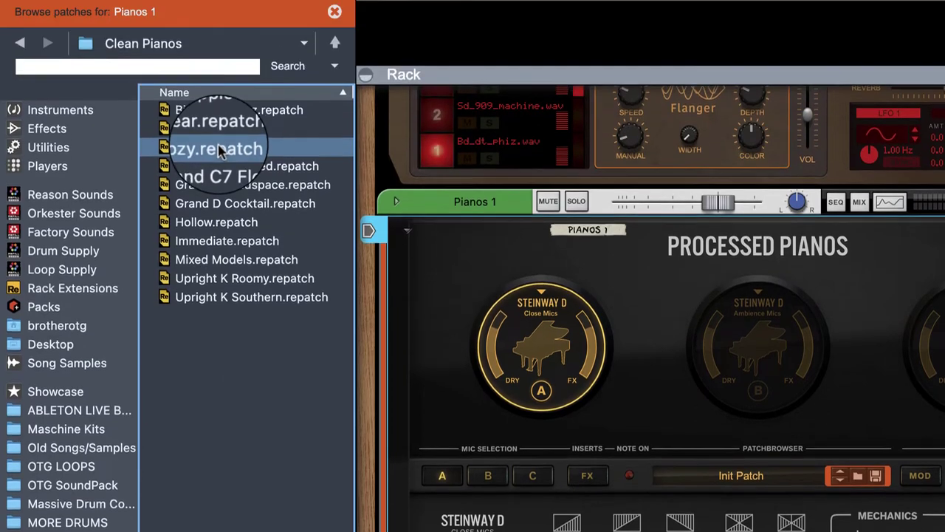
click(212, 169)
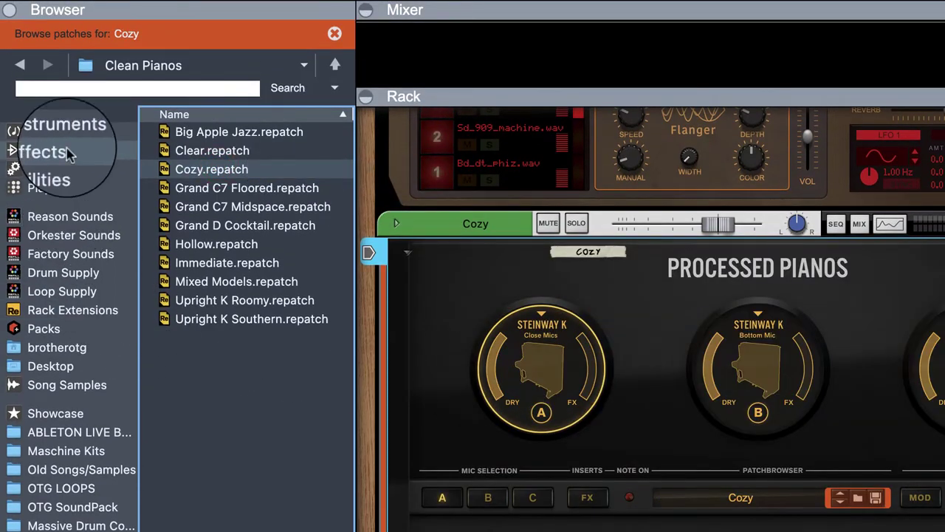
Step: Add the Scales & Chords player to the Cozy piano and set its scale to Minor
click(61, 132)
click(45, 187)
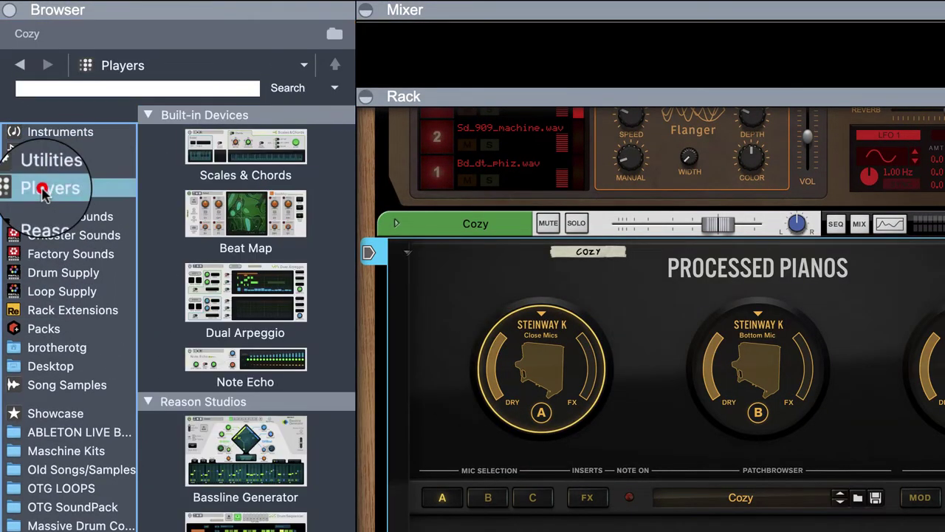
drag(237, 168, 621, 277)
click(492, 356)
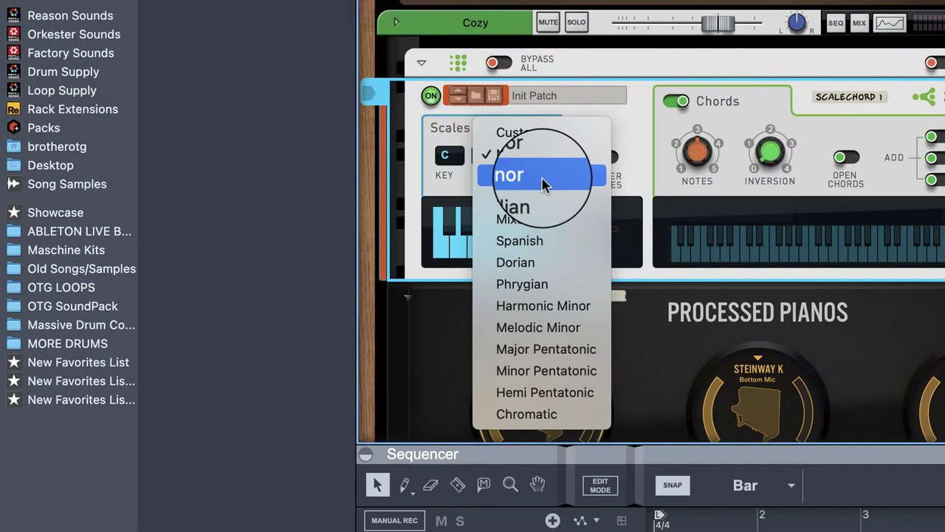
click(543, 179)
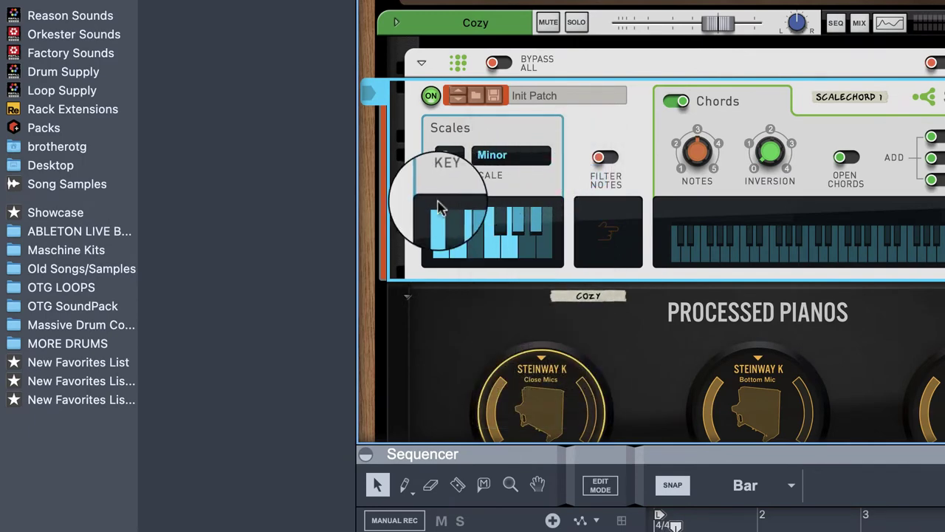
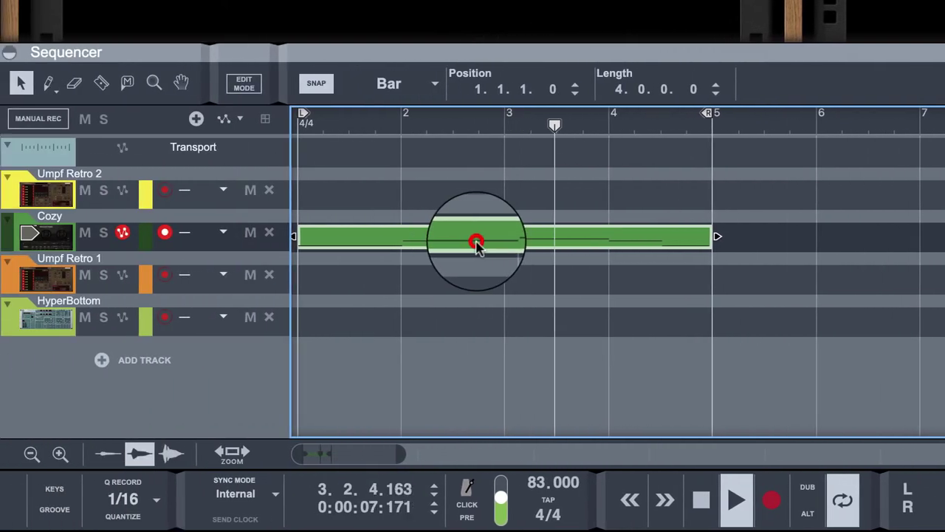
Step: Open the recorded Cozy clip for note editing and adjust the individual chord notes' velocities with the Pencil tool
double_click(477, 241)
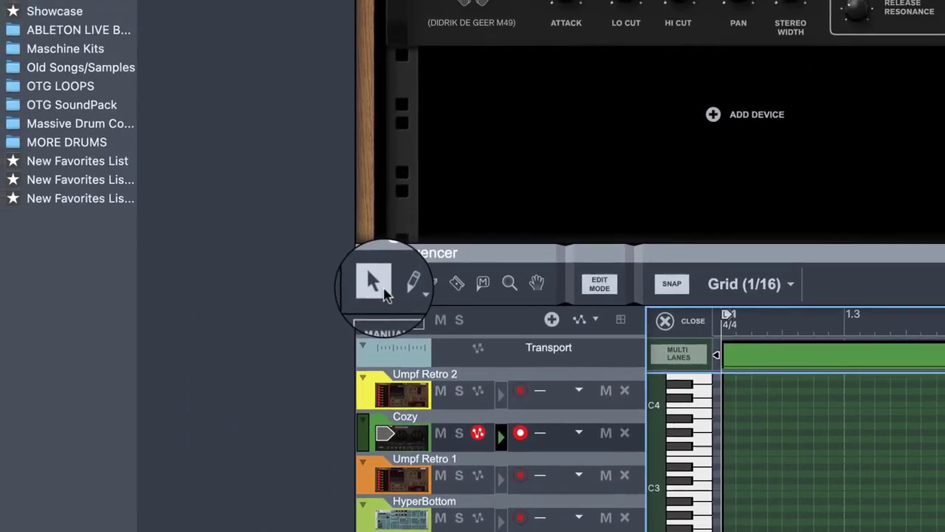
click(413, 282)
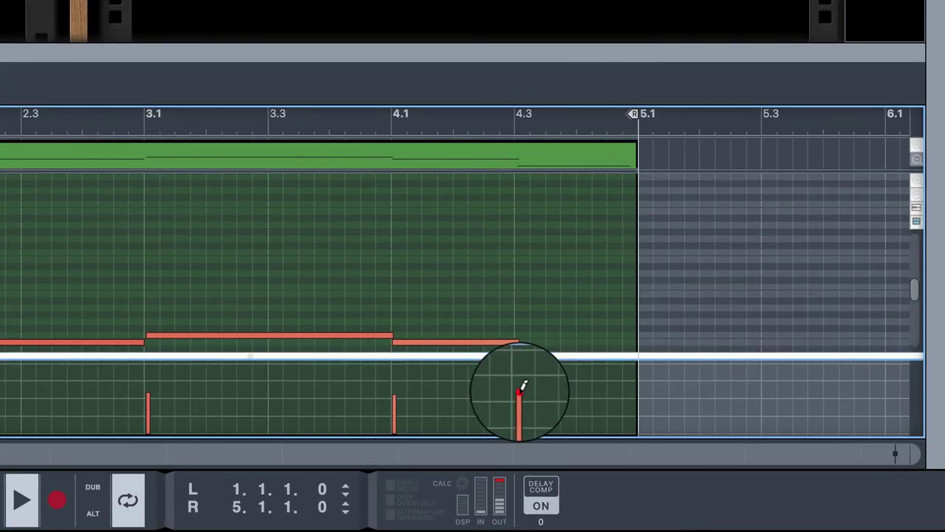
click(522, 378)
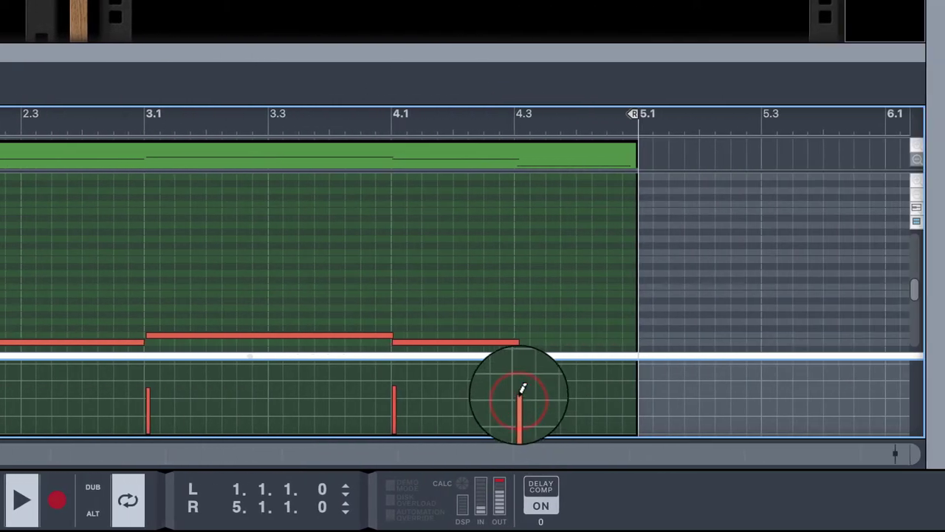
click(395, 398)
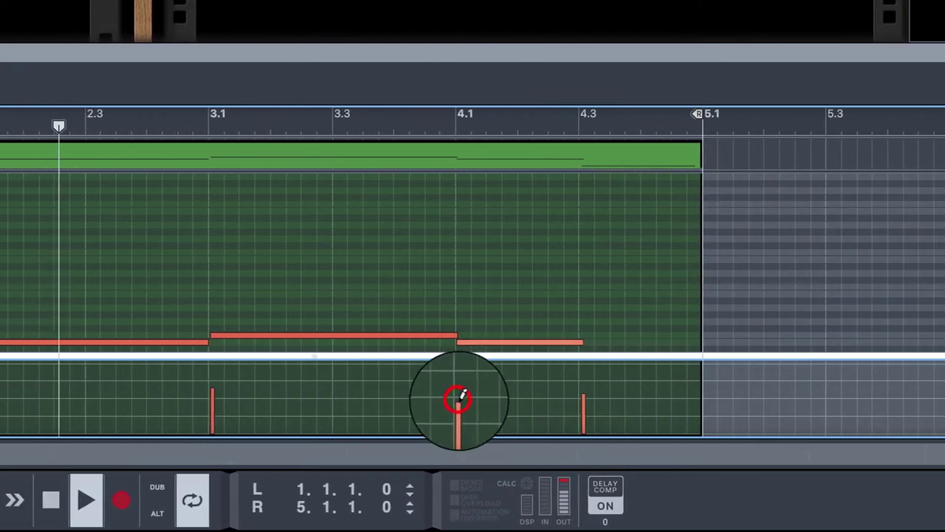
click(212, 399)
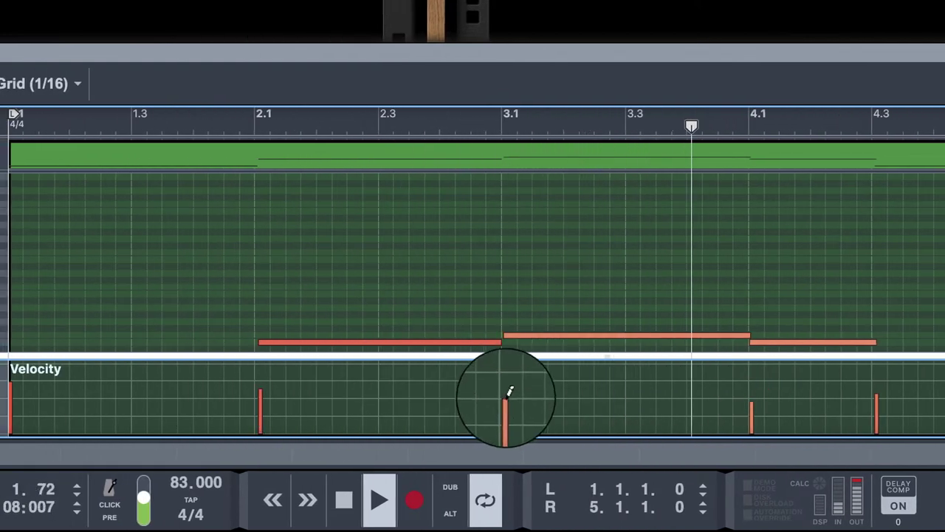
click(506, 397)
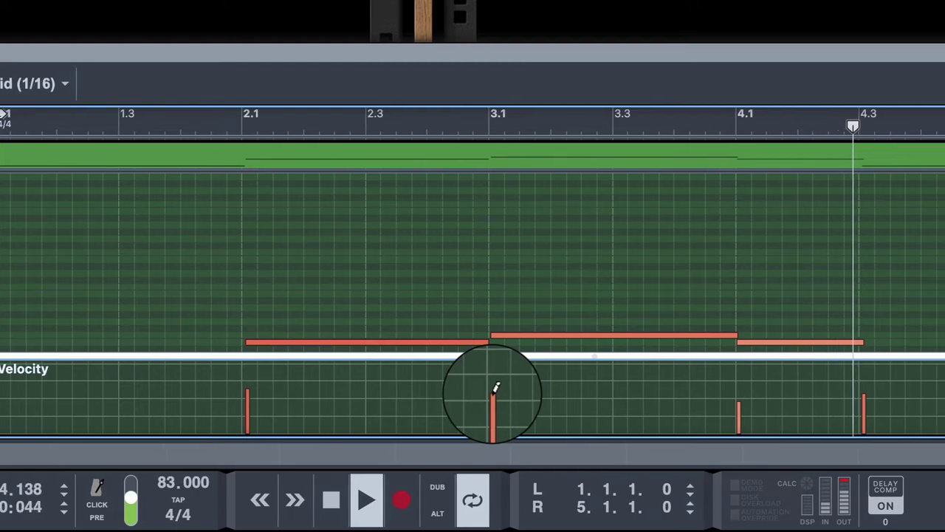
click(752, 398)
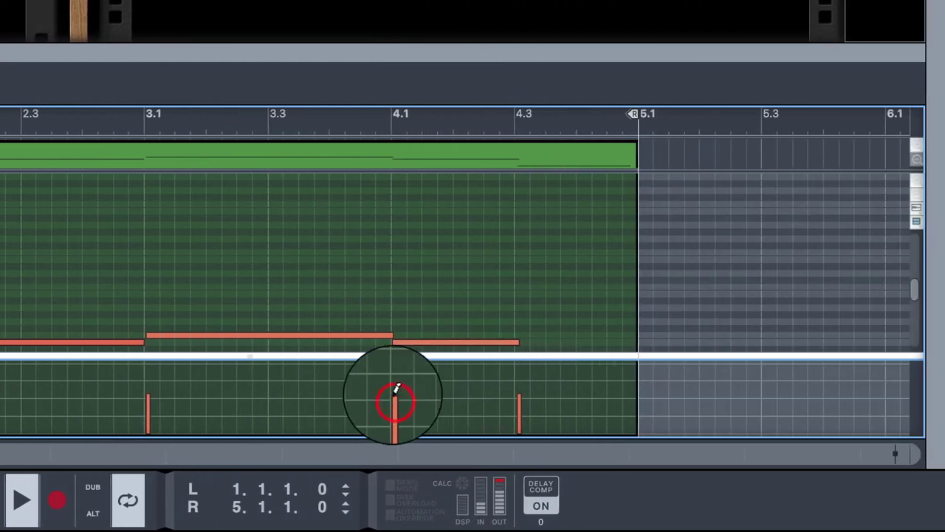
click(175, 387)
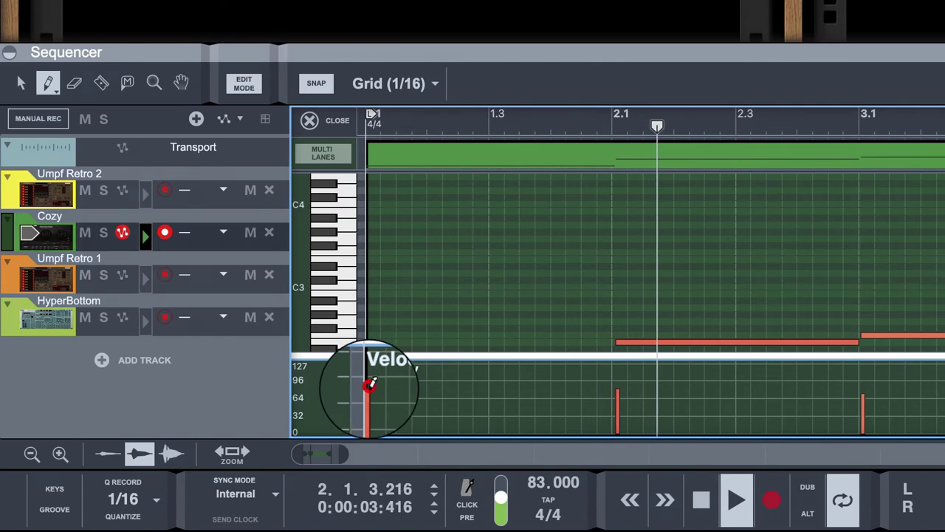
Step: Adjust the velocities of the Cozy clip's first two notes, at bars 1 and 2
mouse_move(369, 384)
mouse_down()
mouse_move(684, 388)
mouse_move(596, 384)
mouse_move(624, 384)
mouse_up()
click(620, 385)
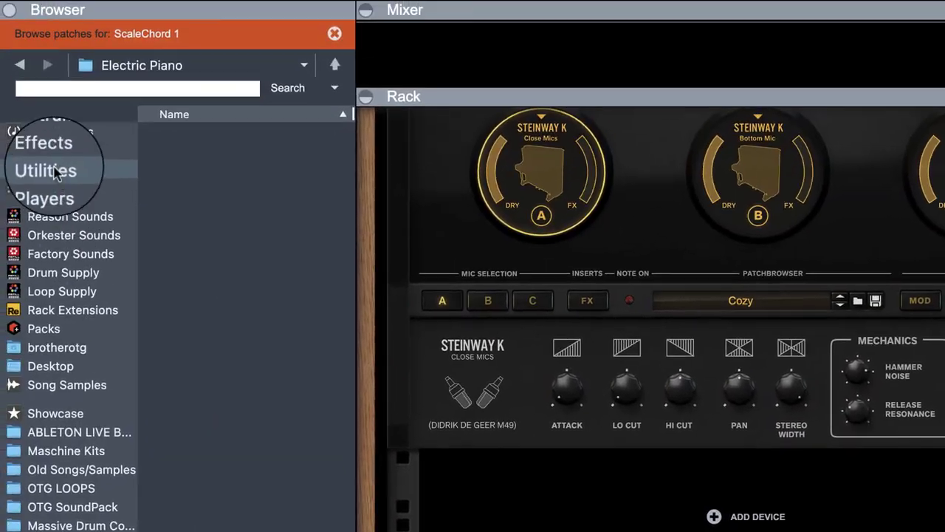
Step: Add a Layers instrument to the empty rack space in the column right of the Cozy piano
click(50, 132)
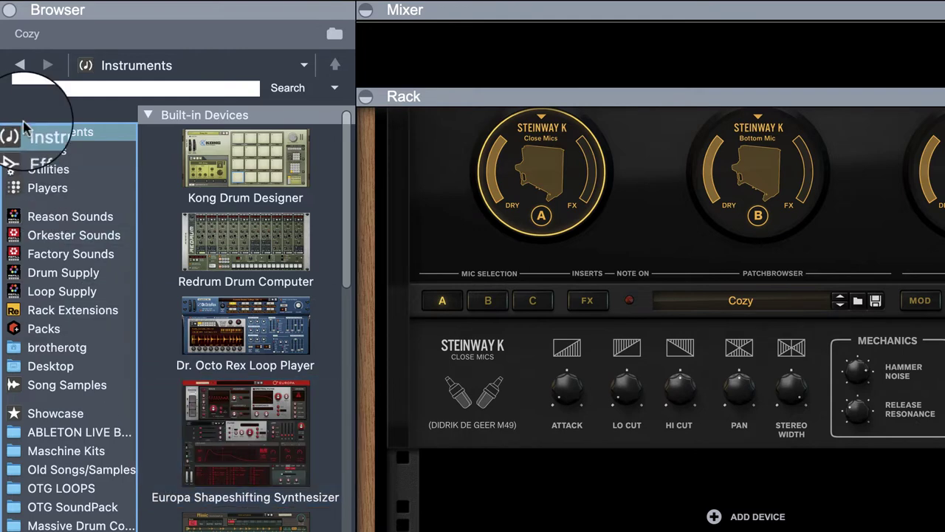
click(57, 186)
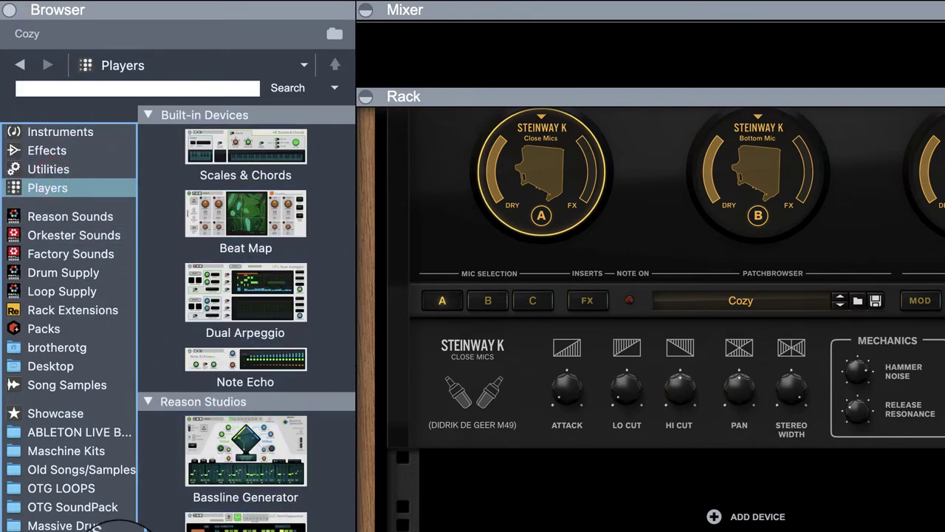
click(55, 217)
click(76, 185)
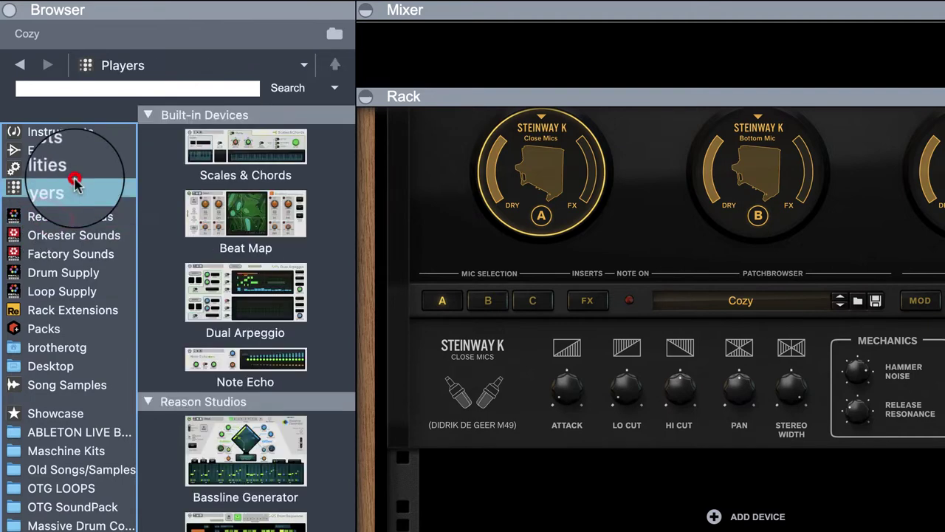
click(66, 131)
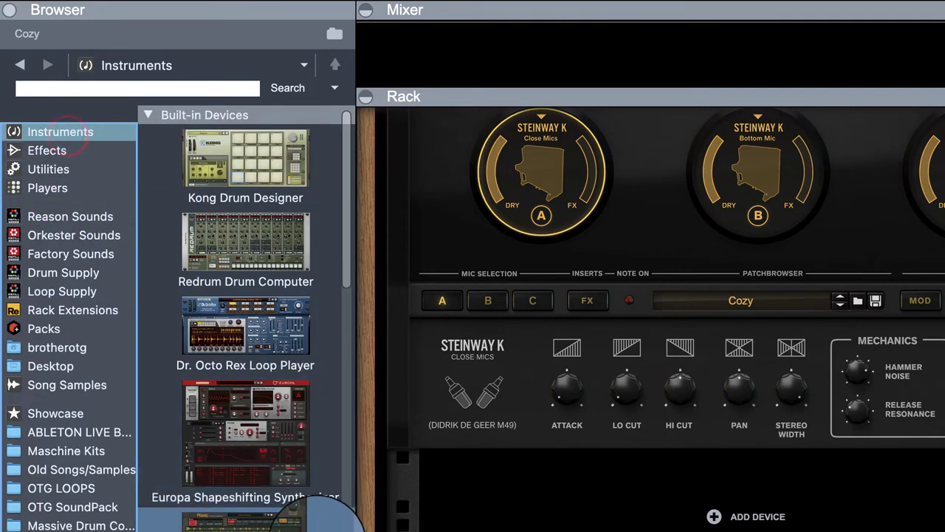
scroll(318, 502, down, 15)
scroll(322, 517, down, 3)
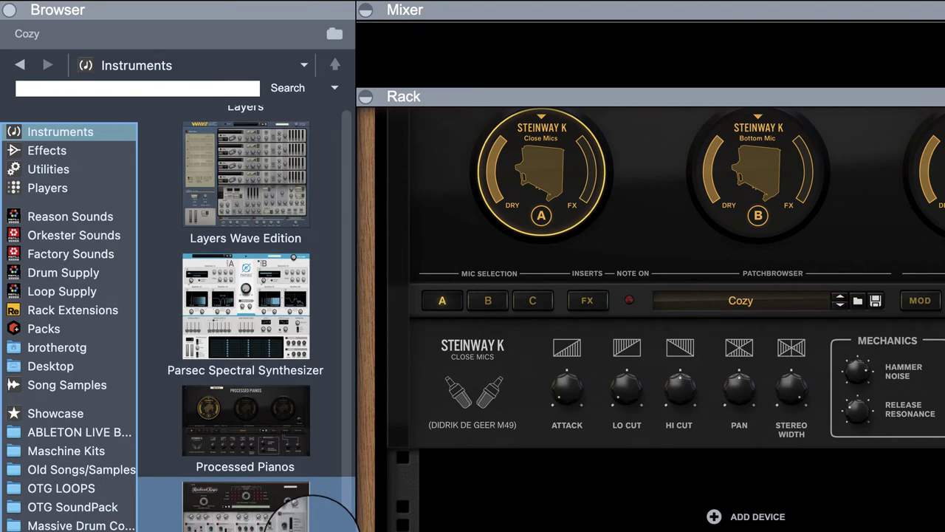
scroll(321, 521, up, 1)
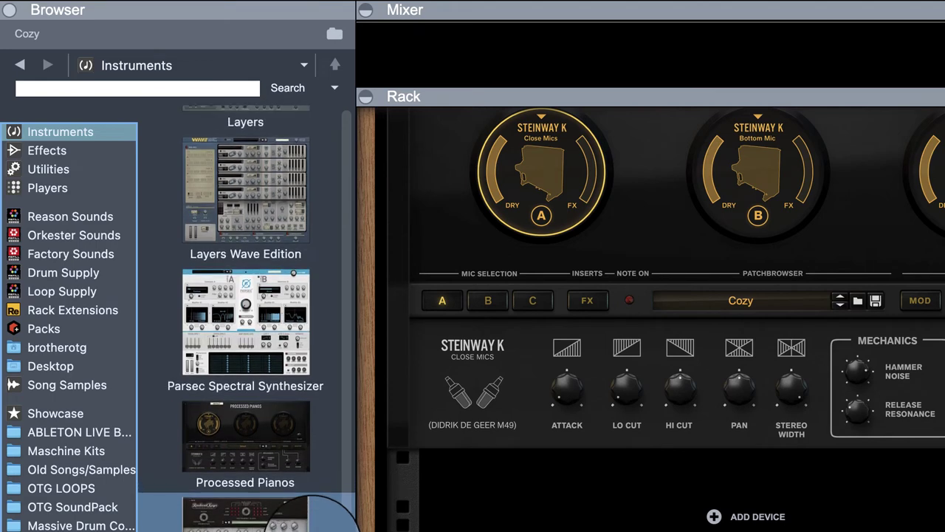
scroll(318, 520, down, 5)
scroll(296, 521, up, 10)
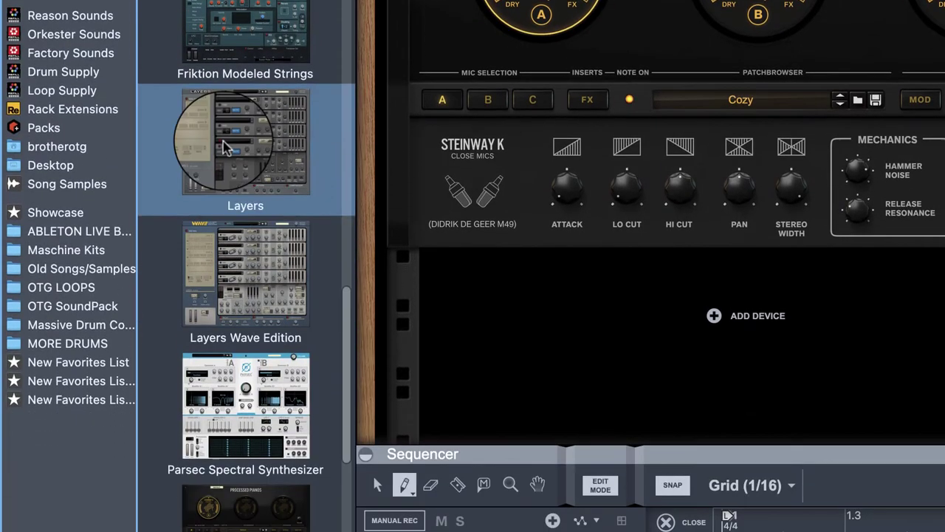
drag(258, 349, 944, 384)
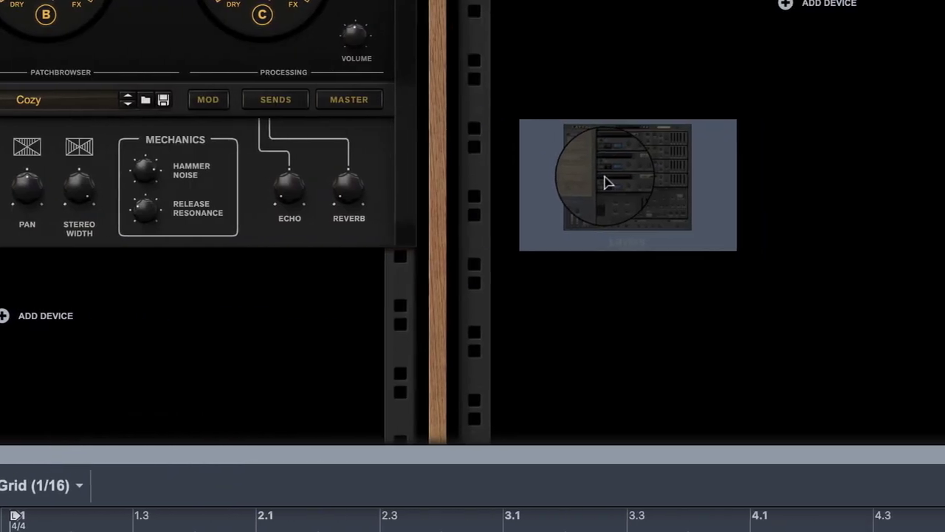
drag(604, 177, 603, 196)
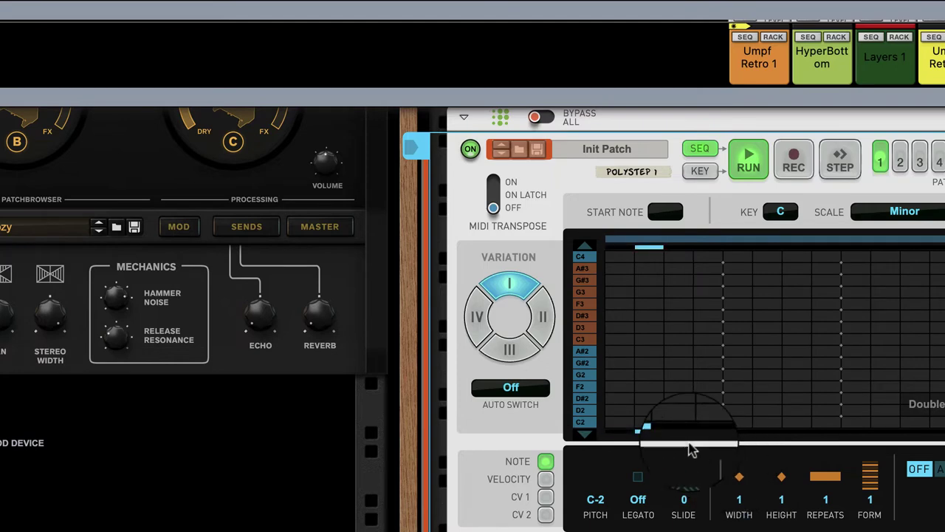
Step: In the Layers instrument's PolyStep Sequencer, place a note on the first step at pitch D#2 with height 3 and width 15
click(618, 331)
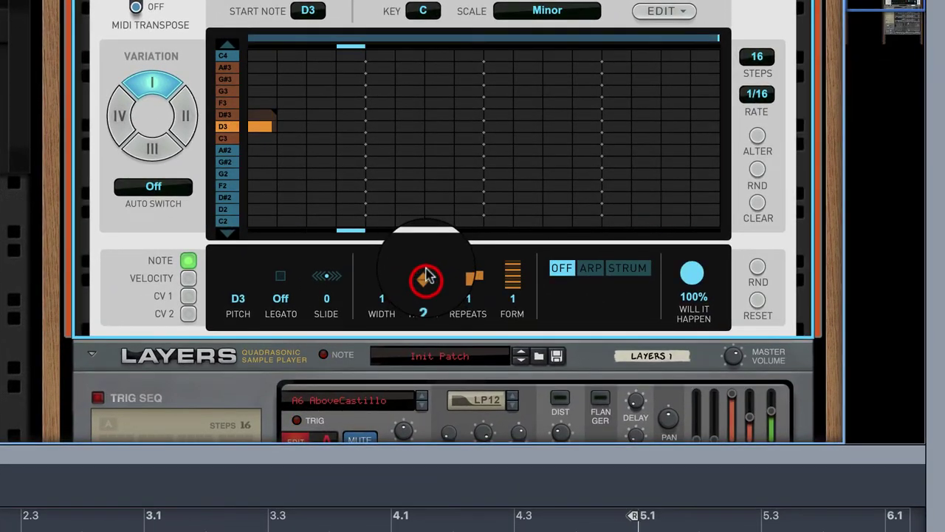
mouse_move(427, 278)
mouse_down()
mouse_move(426, 253)
mouse_move(404, 283)
mouse_move(382, 276)
mouse_move(391, 229)
mouse_up()
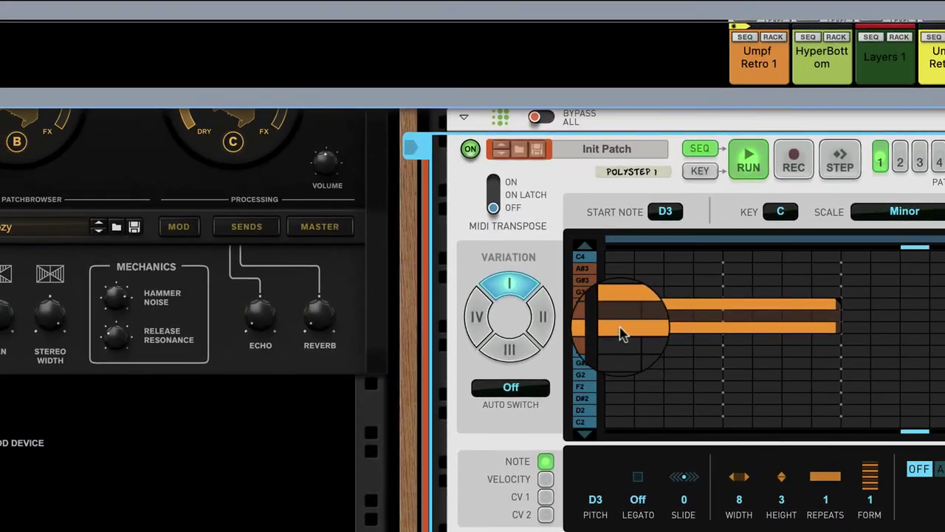
drag(621, 332, 620, 399)
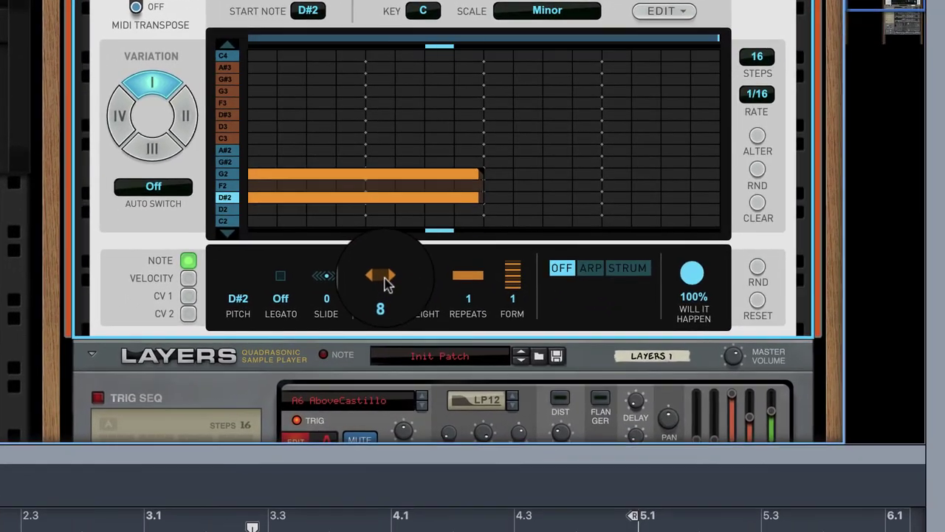
drag(385, 278, 381, 224)
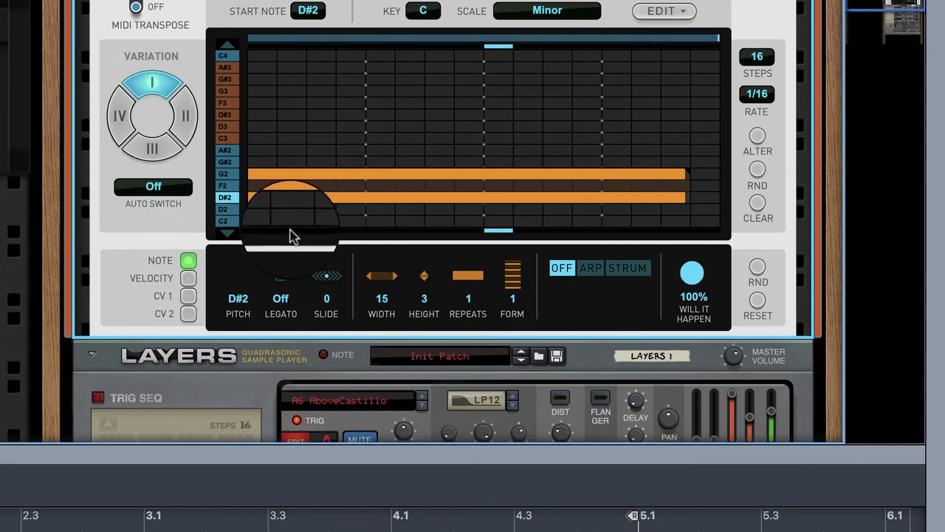
Step: Lower the Layers 1 mix channel's level
scroll(293, 226, up, 4)
scroll(293, 259, up, 5)
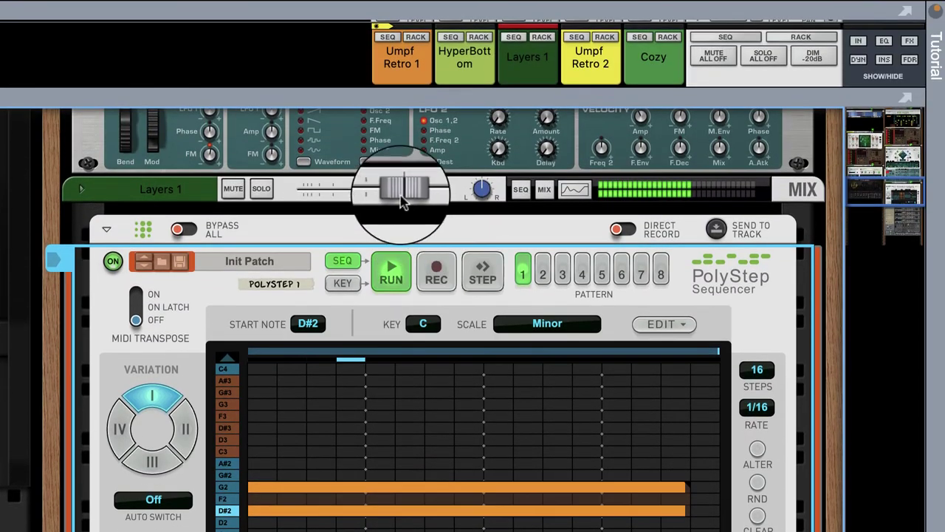
drag(403, 194, 361, 198)
Step: Duplicate the PolyStep Sequencer's variation I notes to all variations
scroll(655, 342, down, 6)
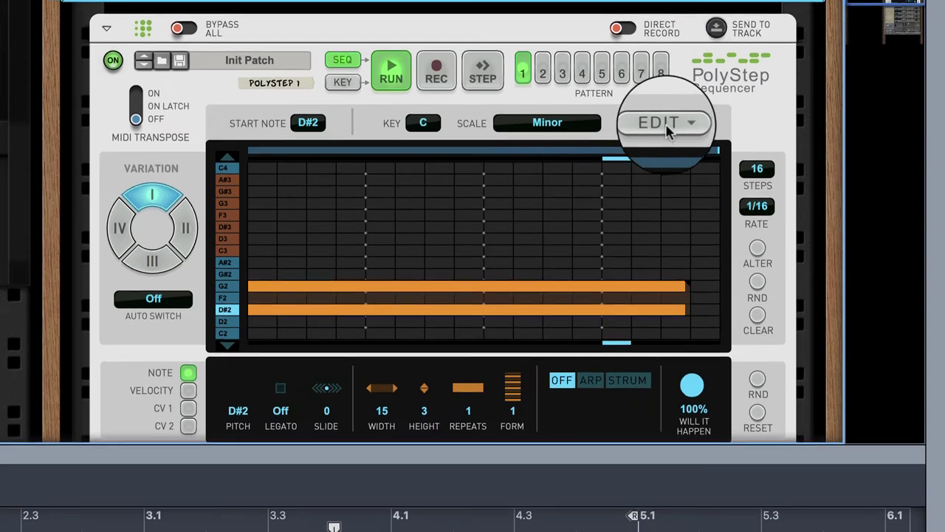
click(667, 128)
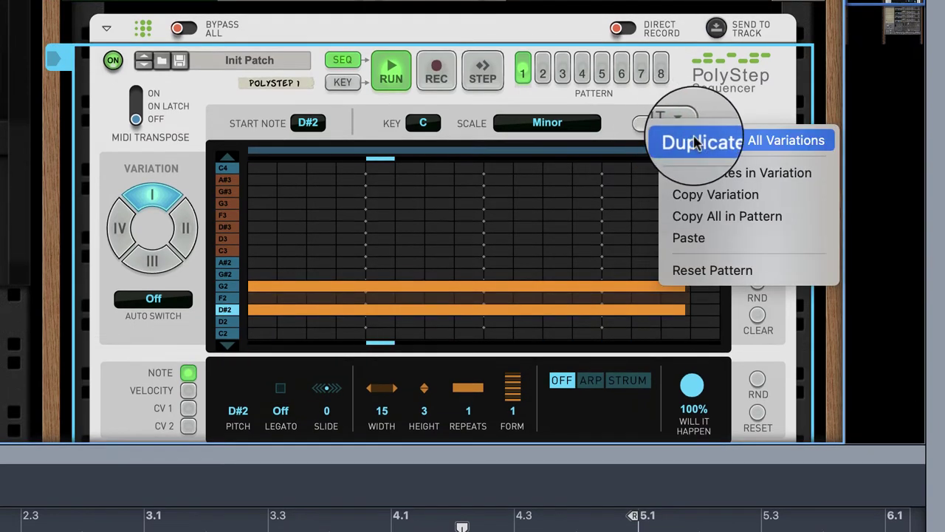
click(687, 143)
click(670, 138)
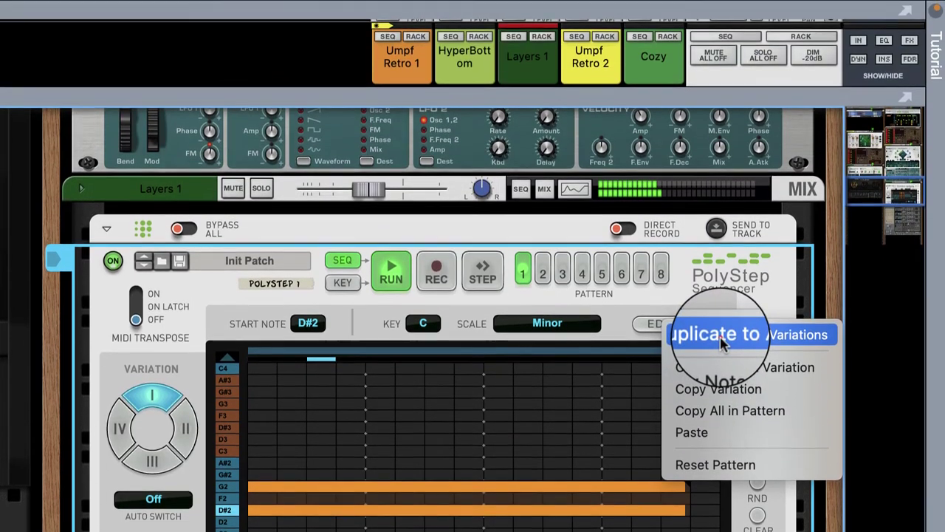
click(722, 344)
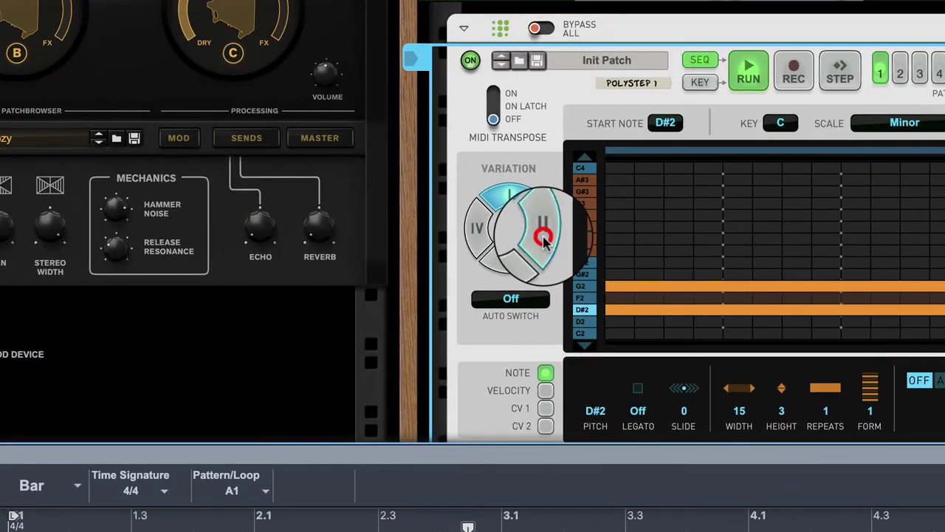
Step: In PolyStep variation II, move the long chord up so its lowest note is G2
click(543, 238)
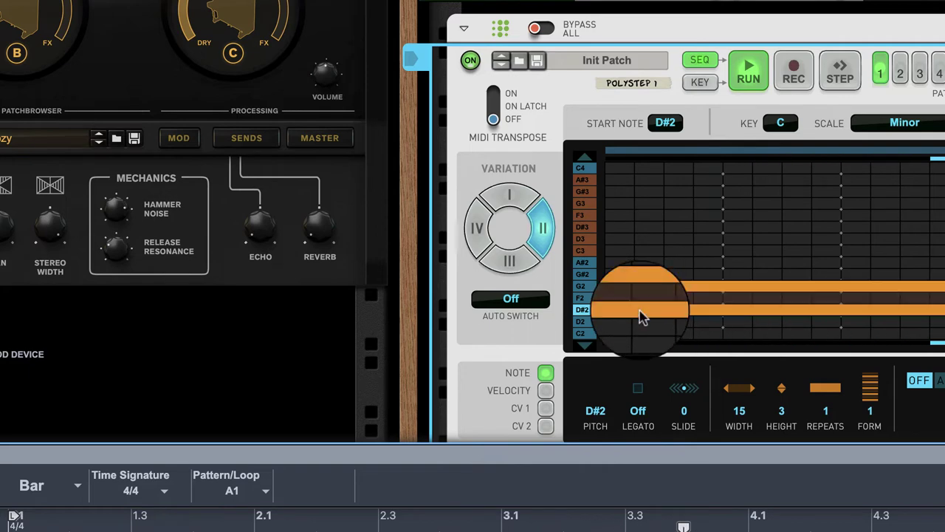
drag(644, 317, 639, 287)
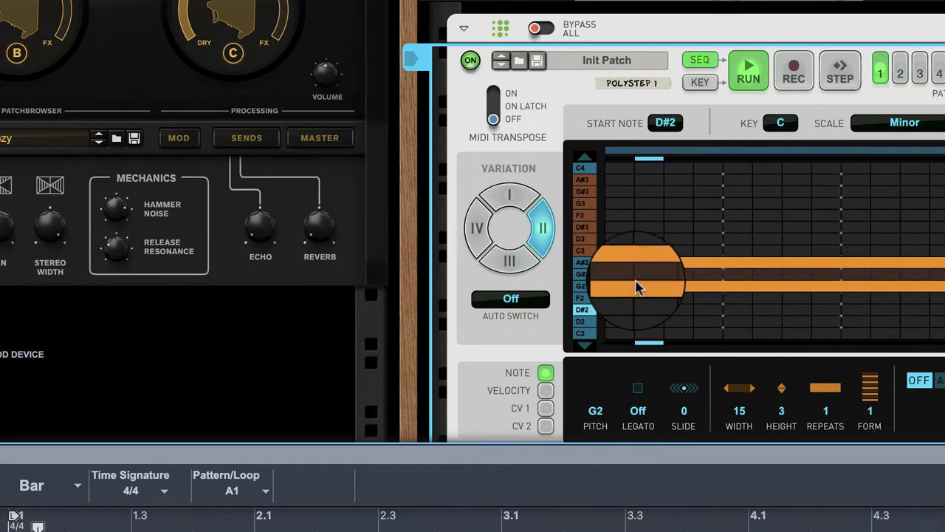
drag(639, 288, 606, 275)
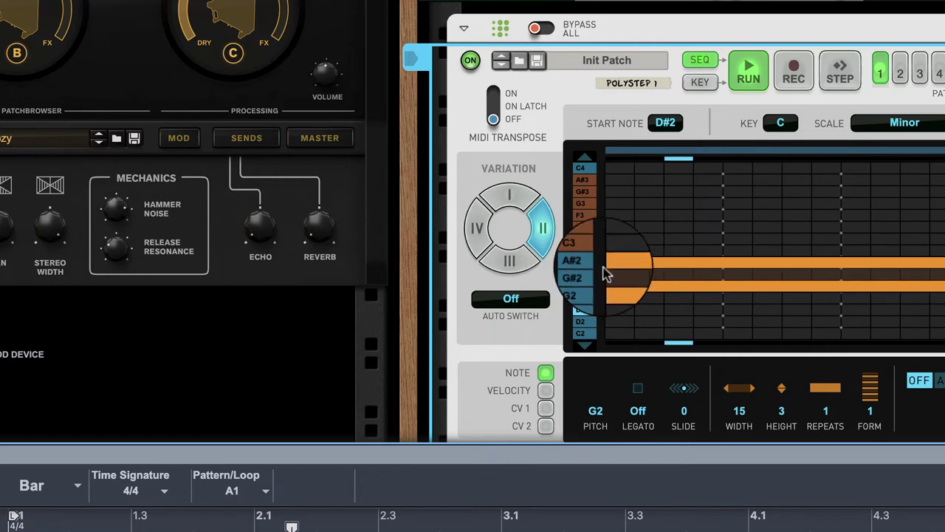
Step: Compare PolyStep variations I and II during playback, and set Auto Switch to the first mode after Off
click(517, 201)
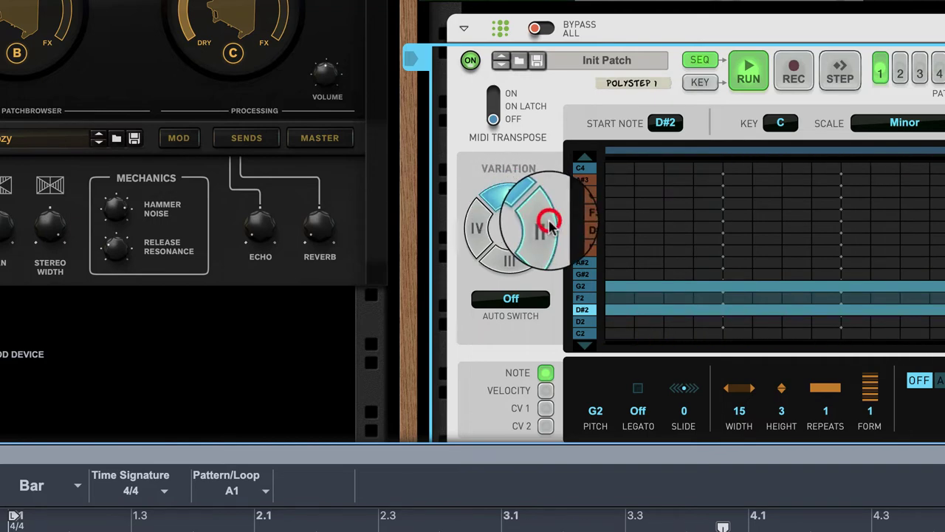
click(548, 224)
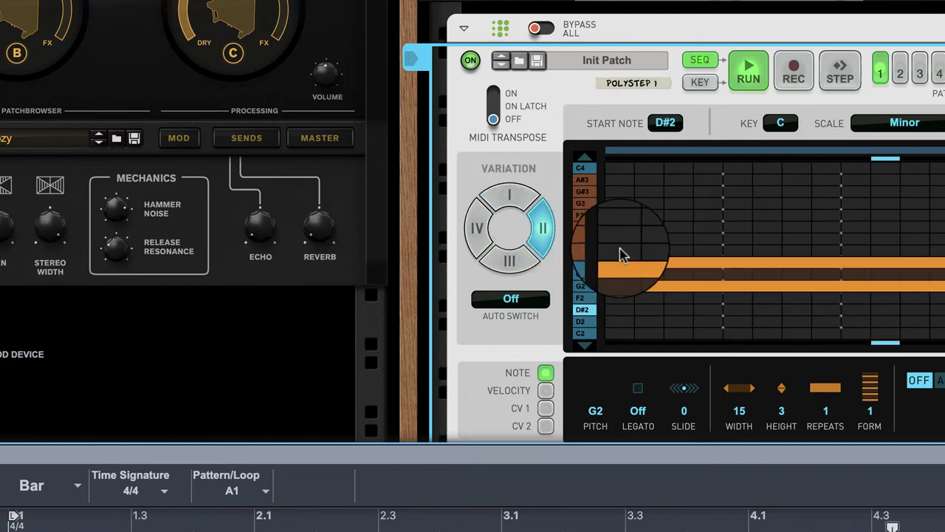
click(520, 195)
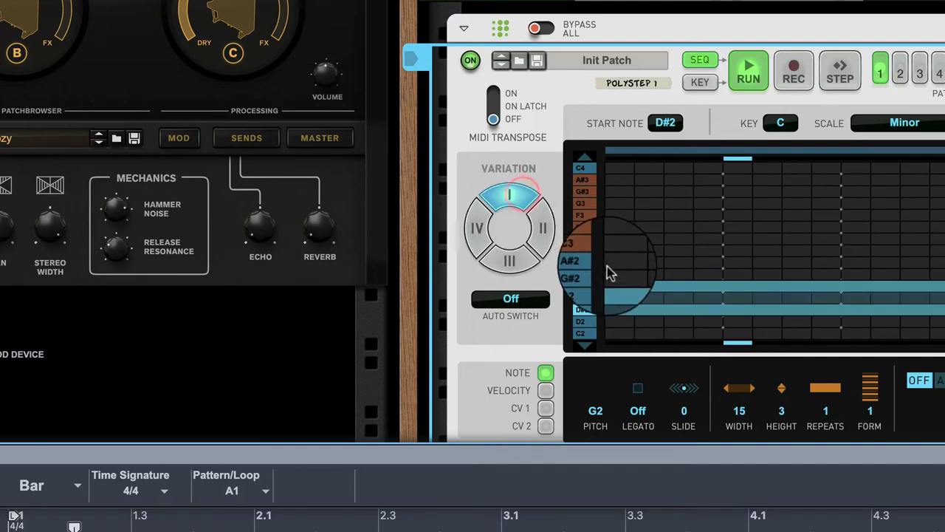
click(553, 243)
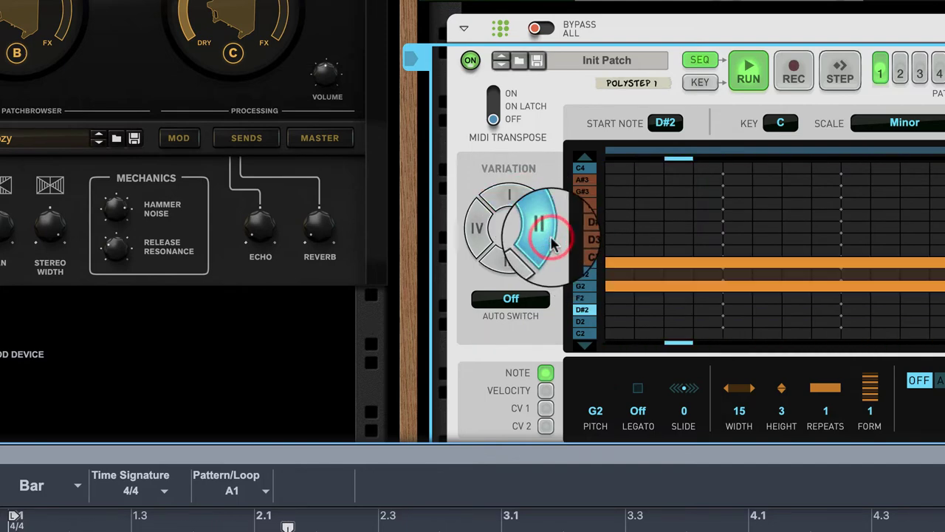
click(522, 205)
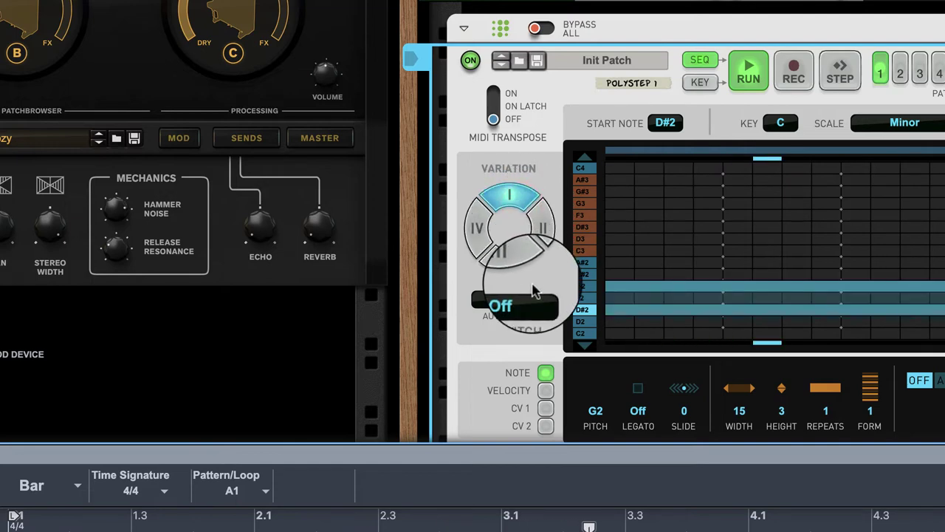
click(511, 301)
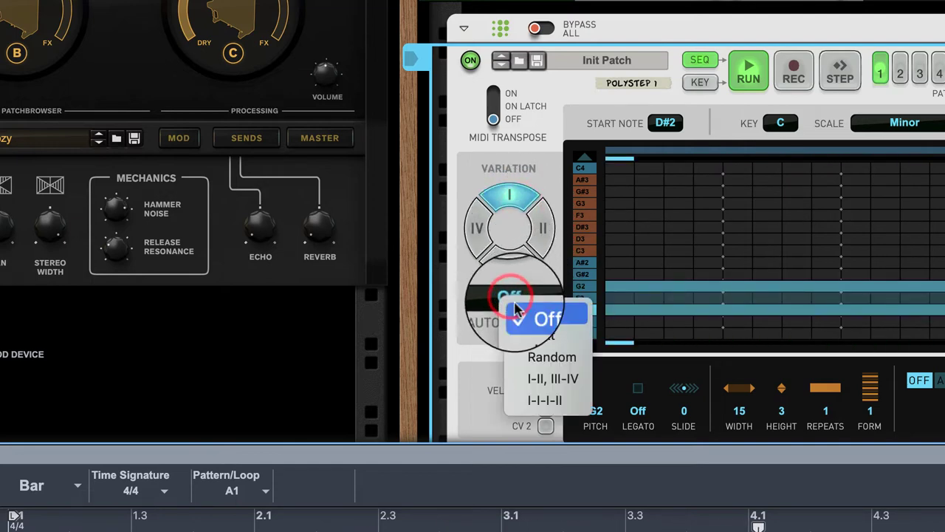
click(541, 336)
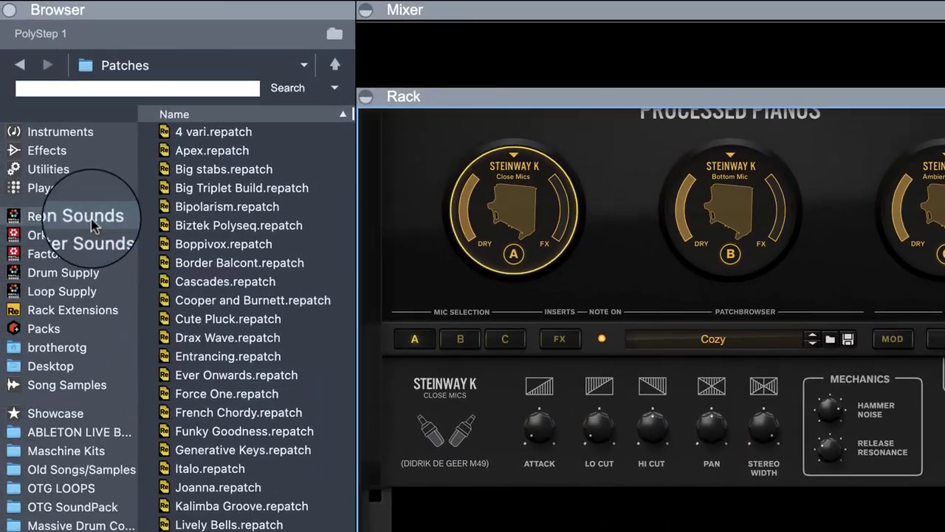
Step: Add the FM Toy Piano.cmb patch from the Bells folder of Reason Sounds' Plucks & Mallets to the rack below the Cozy piano
click(43, 193)
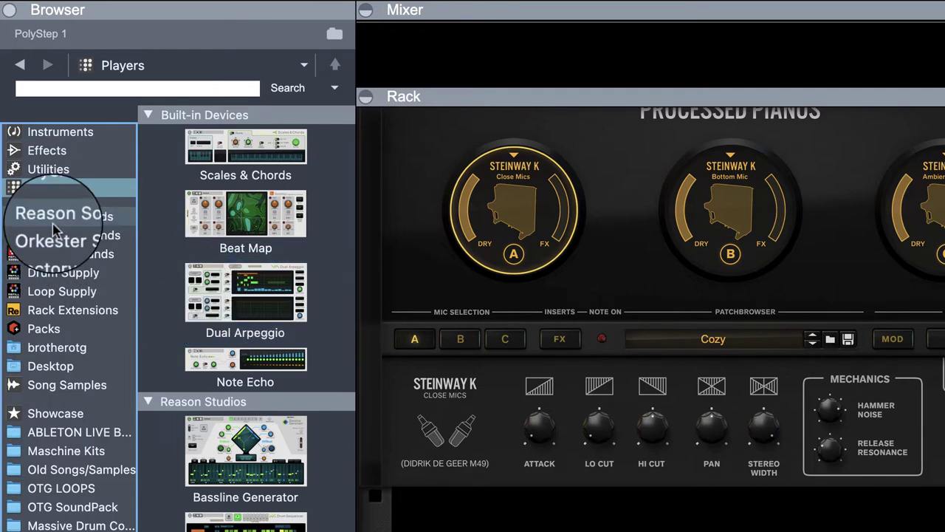
click(66, 131)
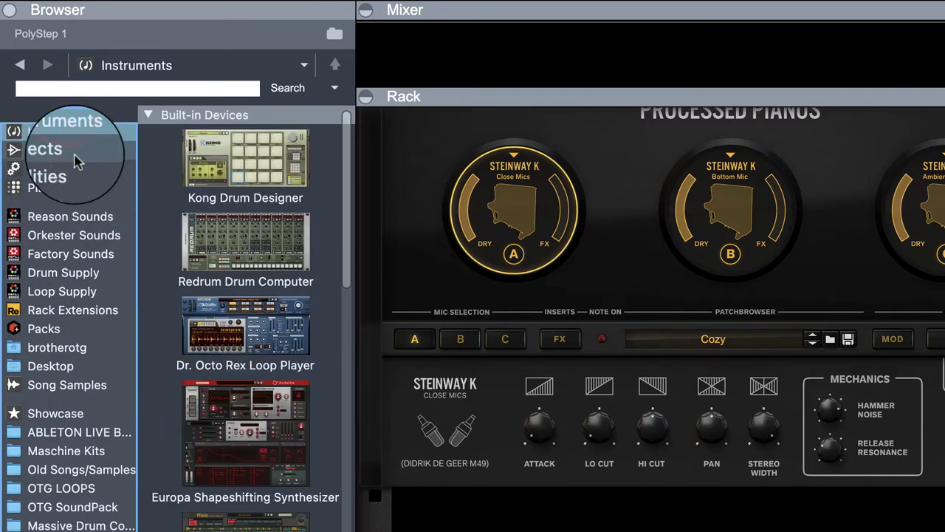
click(59, 217)
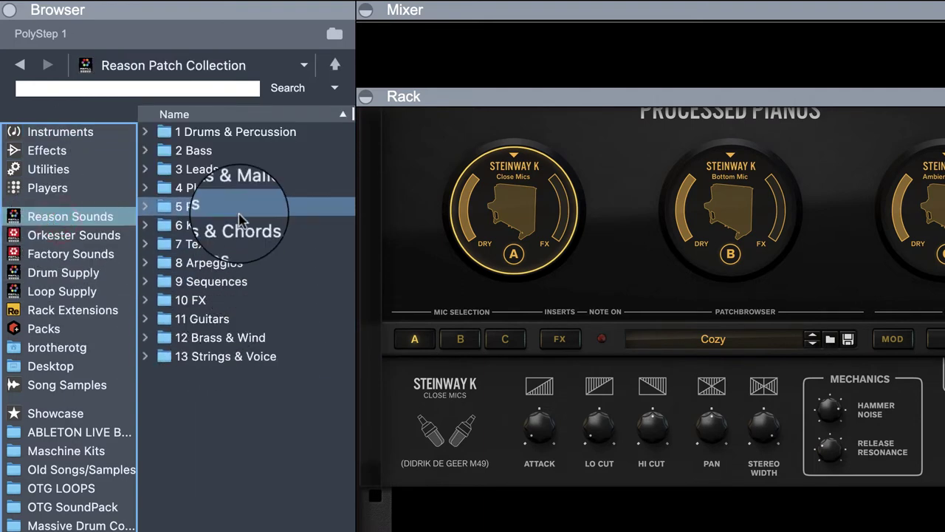
double_click(229, 190)
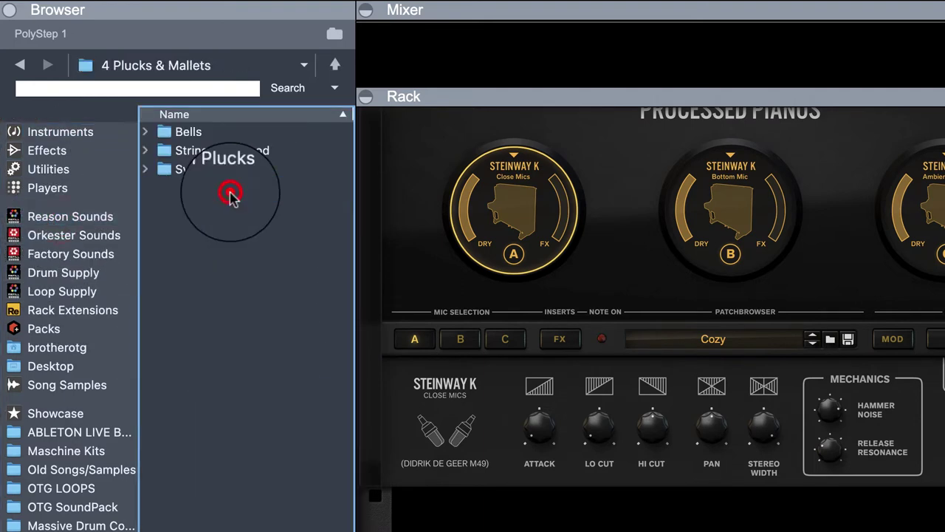
double_click(187, 125)
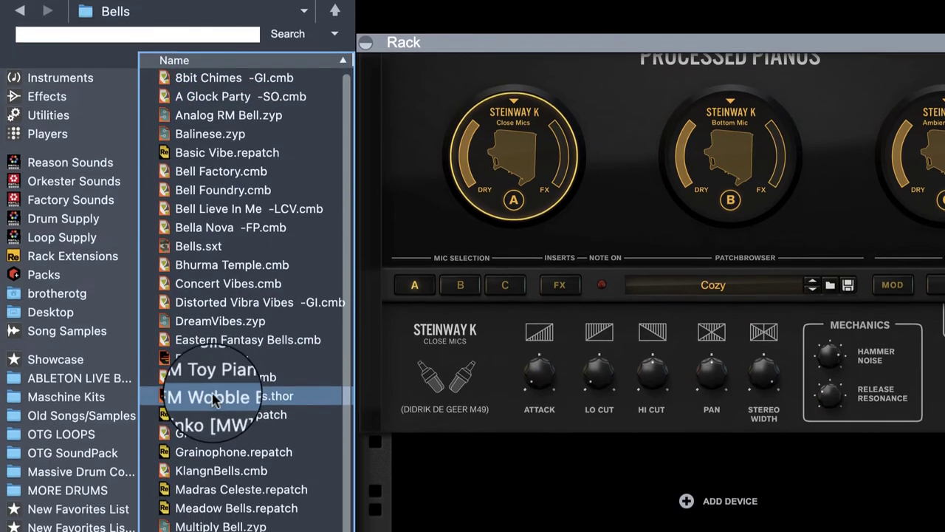
drag(203, 432, 580, 531)
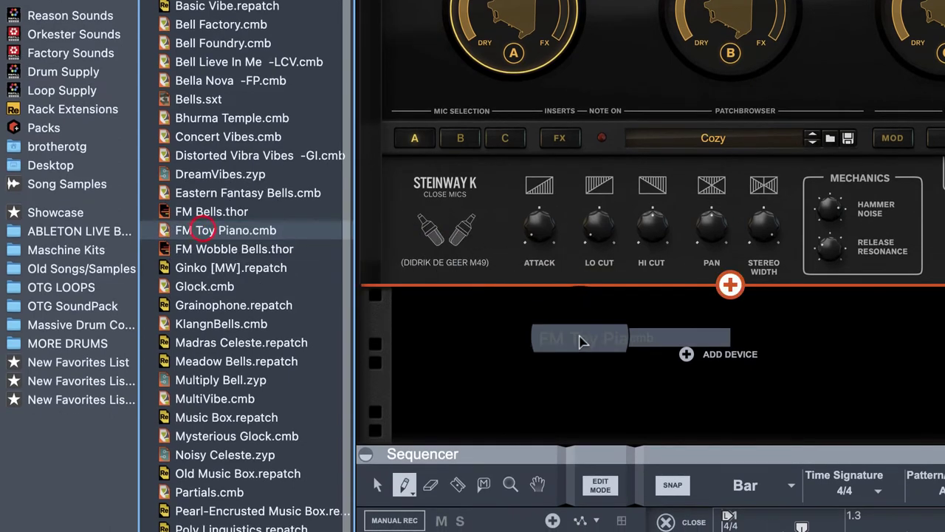
Step: Replace the FM Toy Piano below the Cozy piano with the Glock.cmb patch from the Bells folder
drag(578, 341, 576, 339)
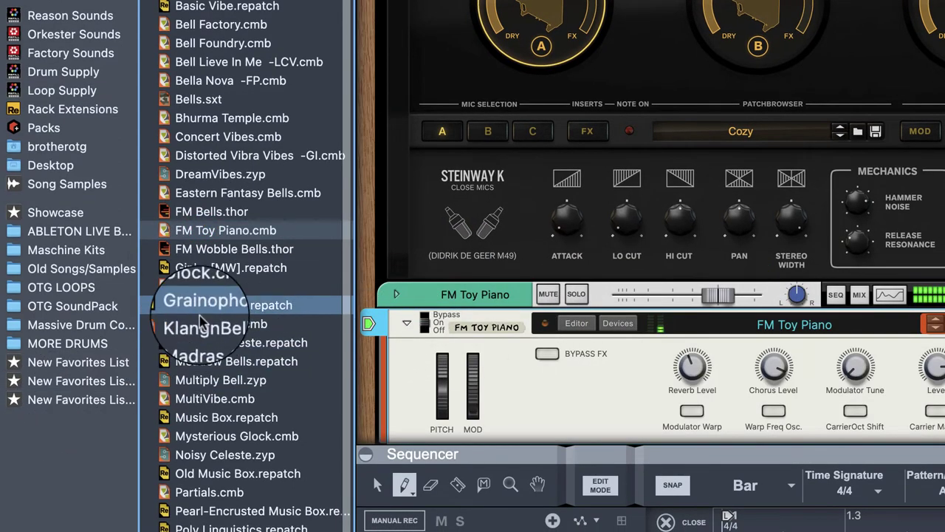
drag(205, 287, 517, 363)
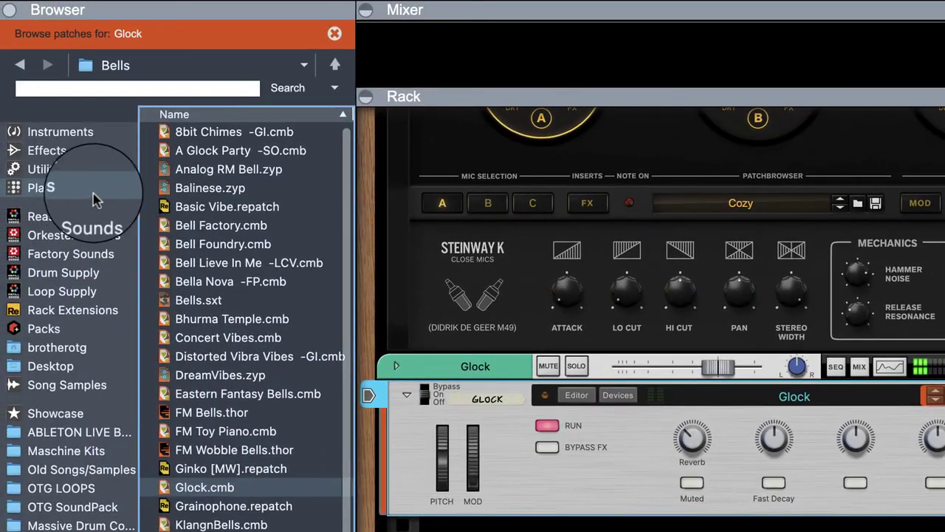
Step: Add a Scales & Chords player to the Glock instrument
click(85, 193)
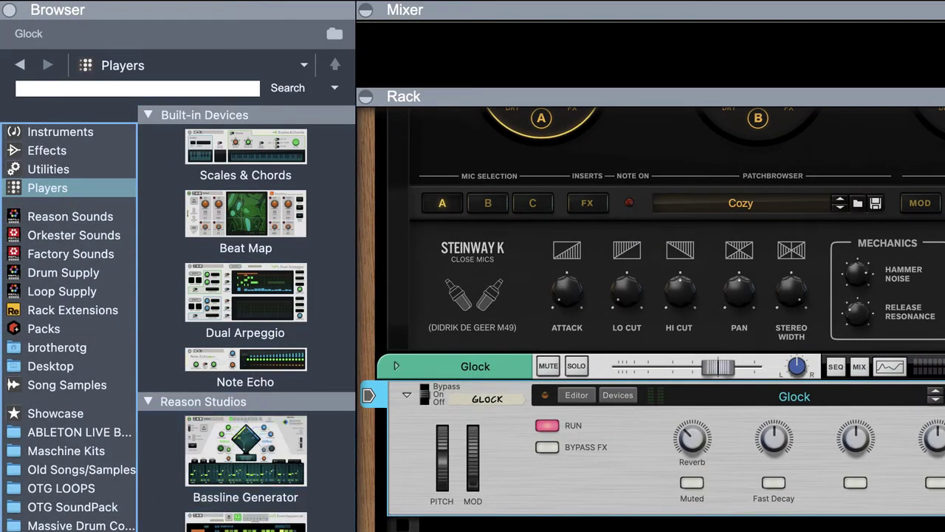
click(232, 476)
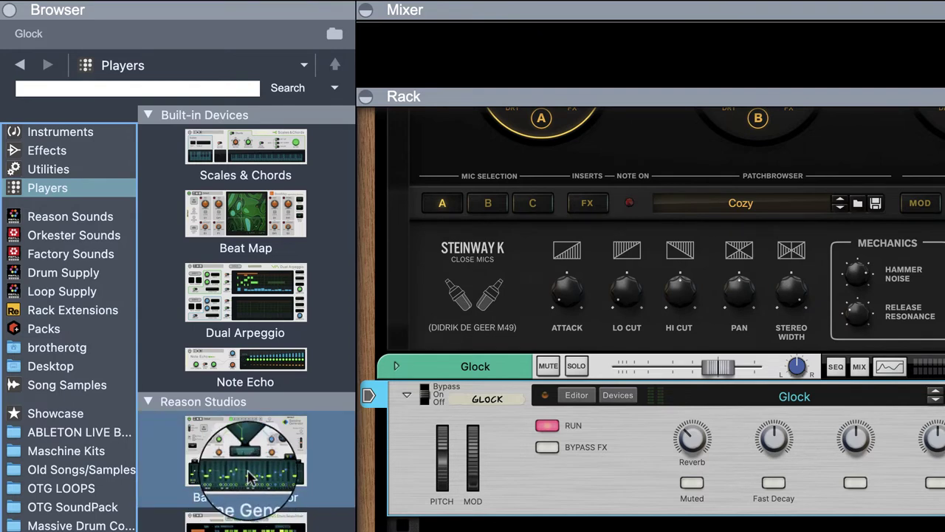
click(248, 526)
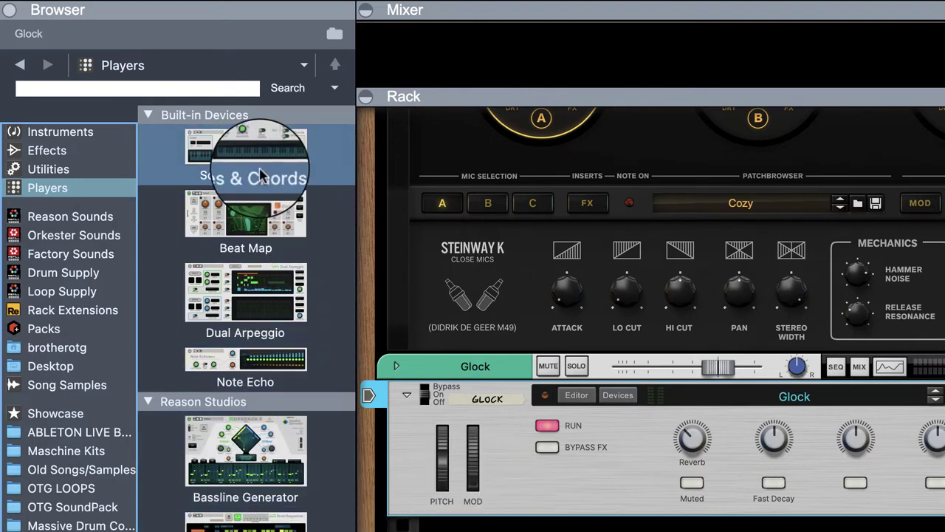
drag(255, 162, 670, 388)
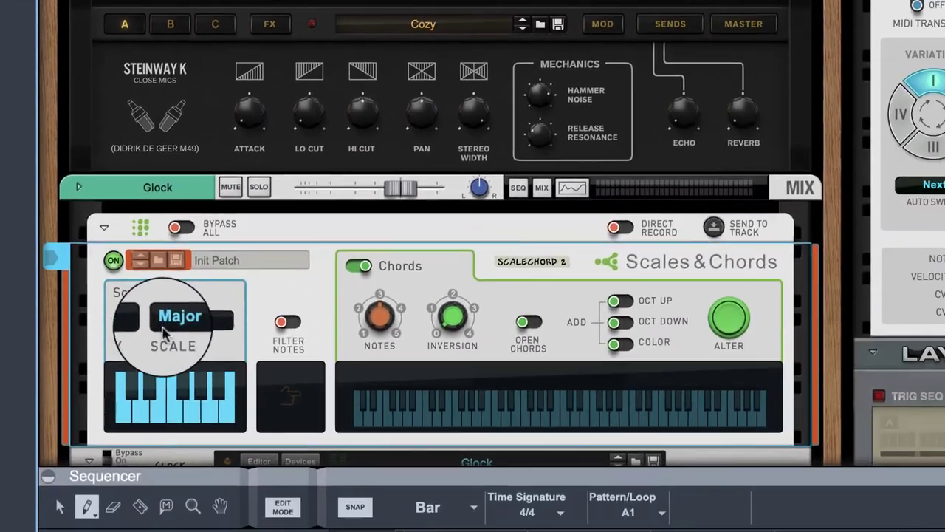
Step: Set the Glock's Scales & Chords scale to Minor and turn its Chords section off
click(451, 470)
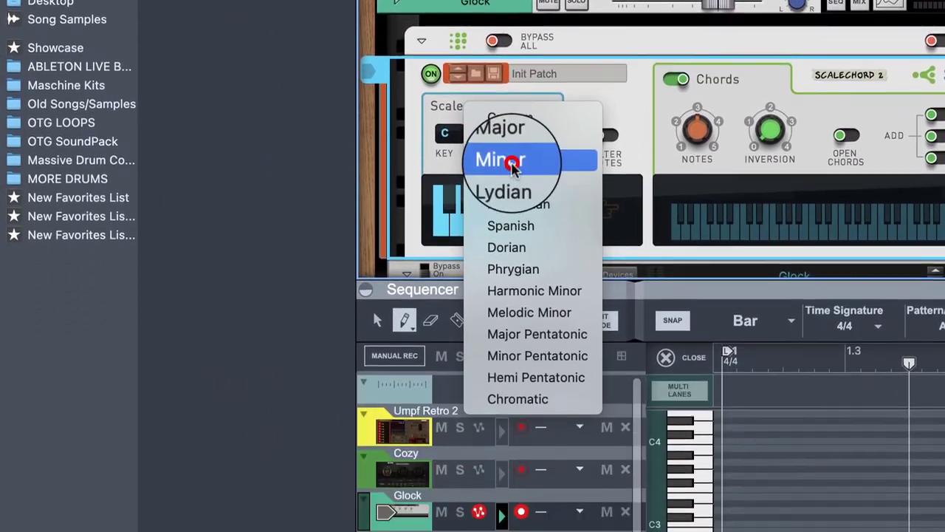
click(510, 311)
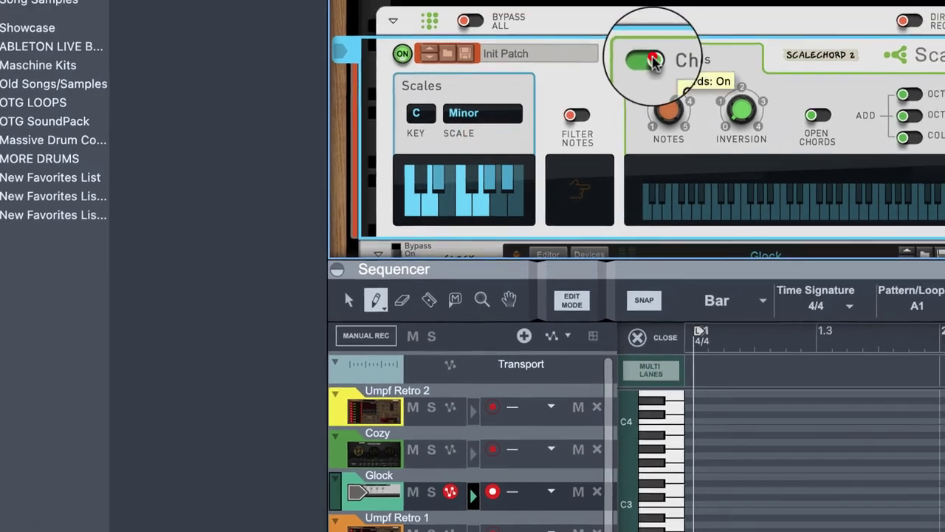
click(648, 61)
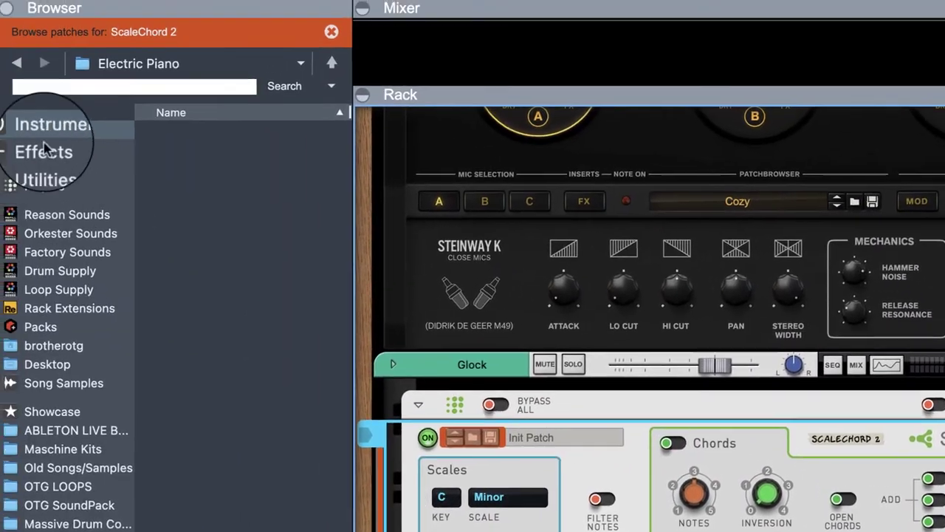
Step: Add a Dual Arpeggio player between the Glock's Scales & Chords and the instrument
click(48, 189)
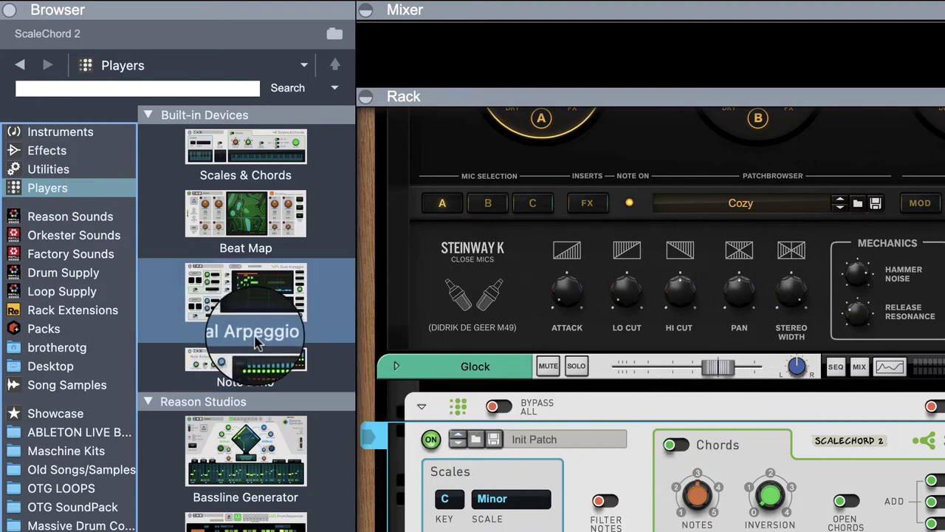
scroll(502, 411, down, 1)
scroll(502, 411, down, 5)
scroll(433, 412, up, 6)
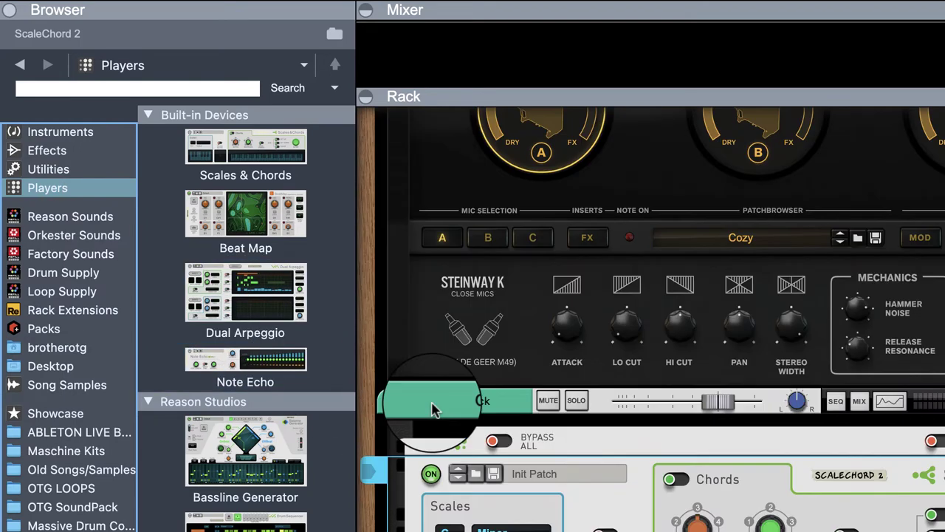
scroll(433, 410, down, 2)
scroll(433, 412, down, 3)
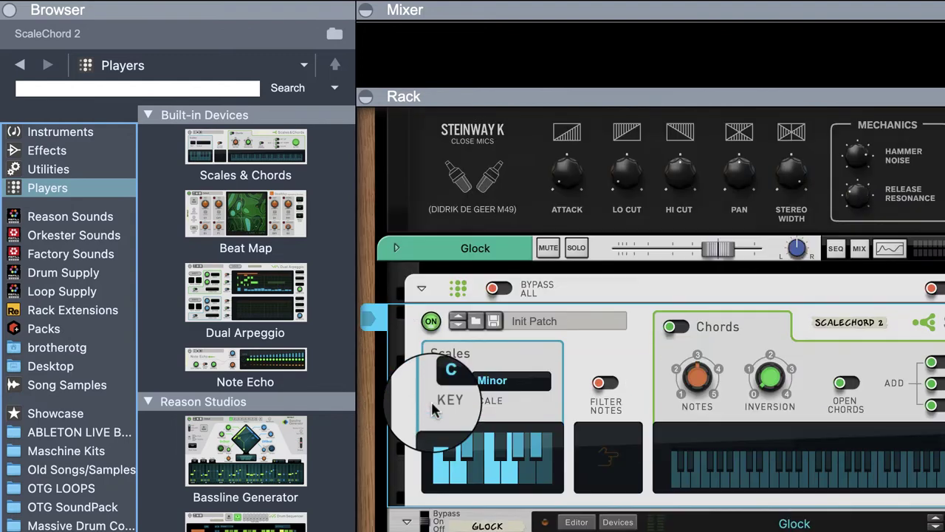
drag(247, 303, 577, 496)
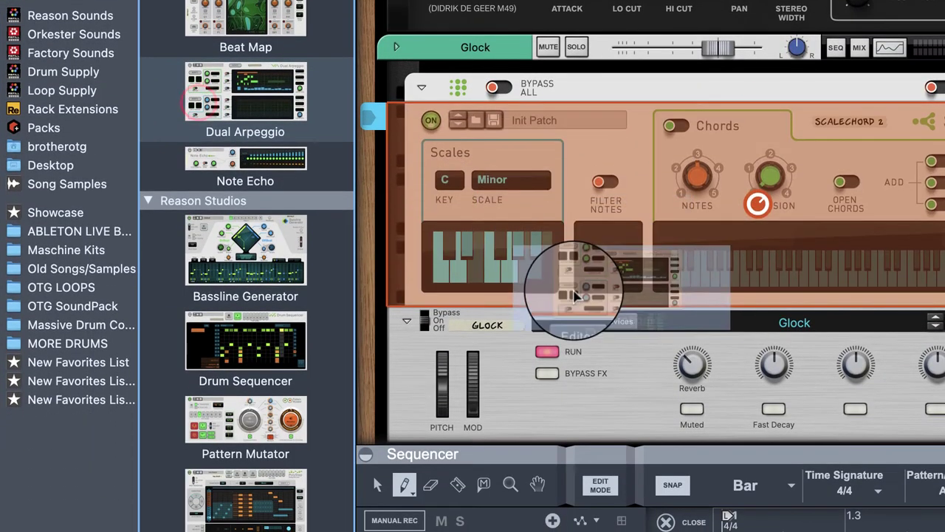
drag(576, 296, 691, 303)
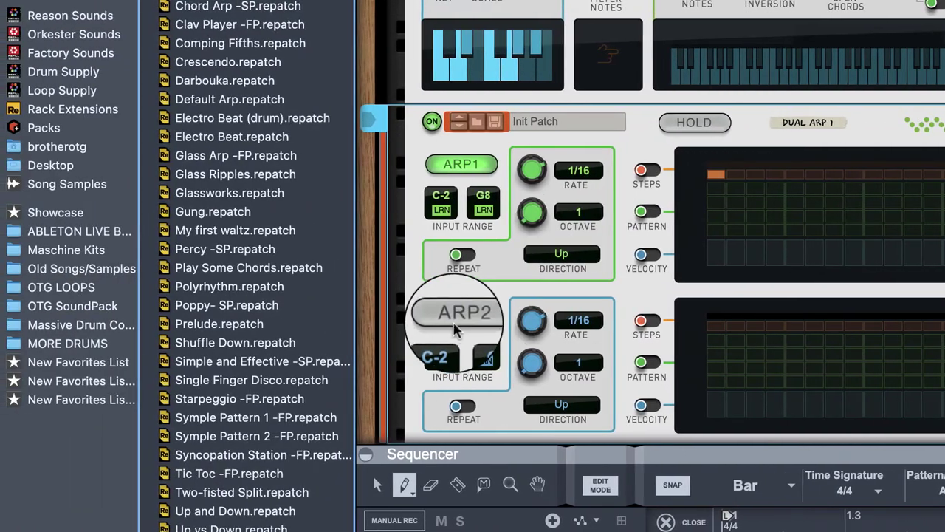
Step: Enable Arp2 on the Dual Arpeggio, turn on Steps for Arp1, and extend Arp1's sequence to 16 steps
click(456, 330)
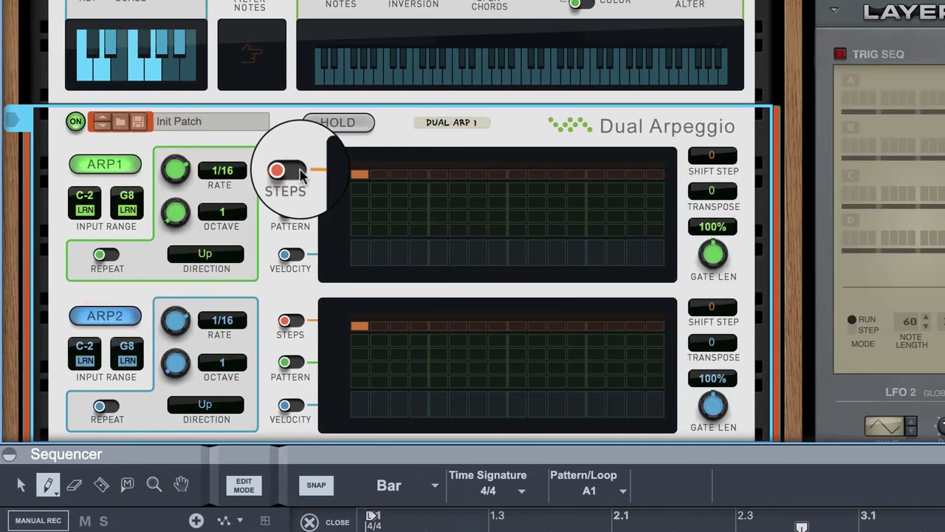
click(301, 172)
click(419, 172)
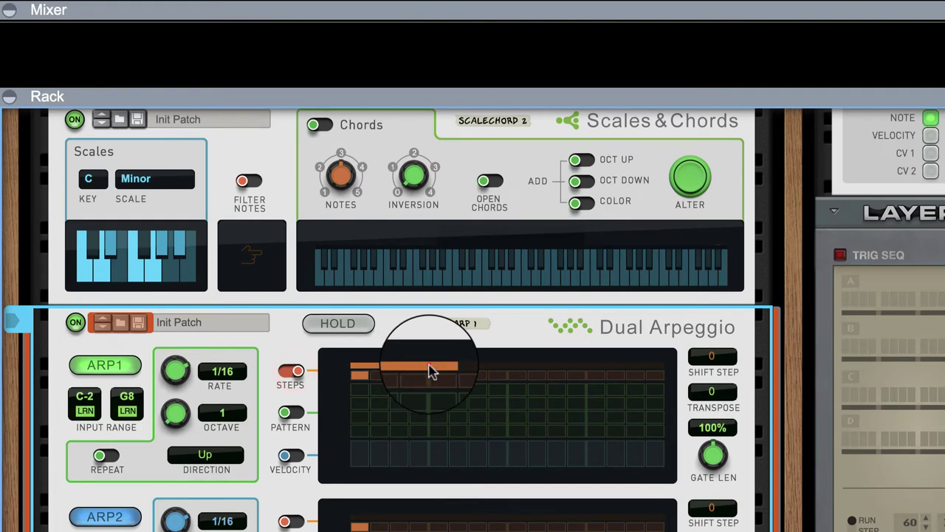
drag(432, 372, 643, 380)
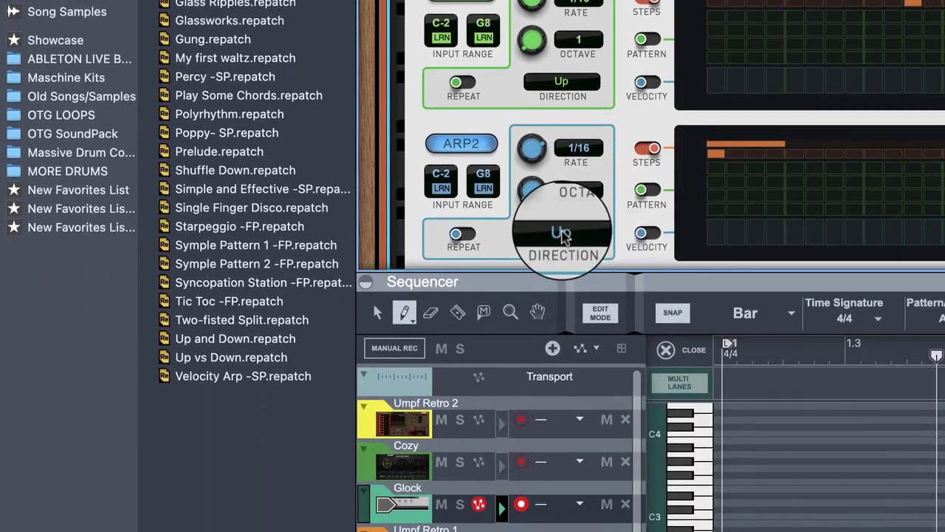
Step: Set Arp2's direction to Down and extend its step sequence to 8 steps
click(562, 235)
click(576, 226)
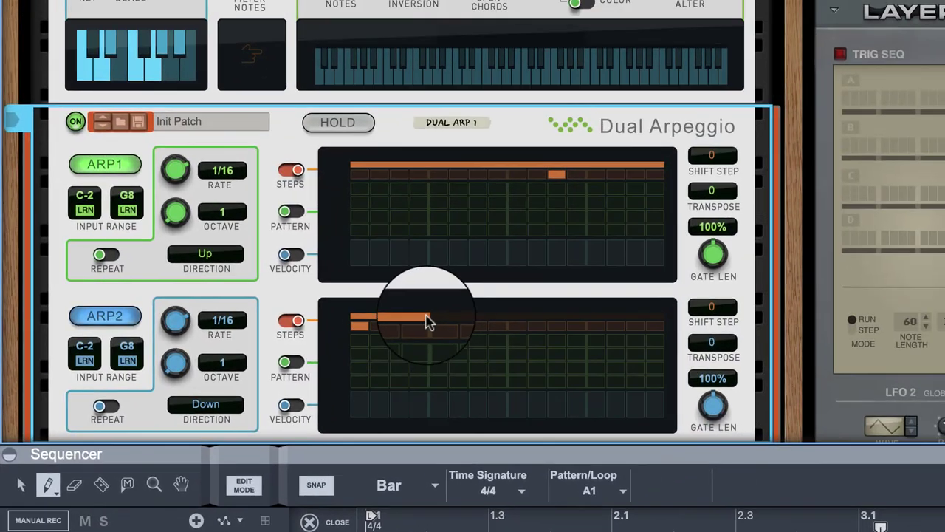
drag(477, 289, 548, 297)
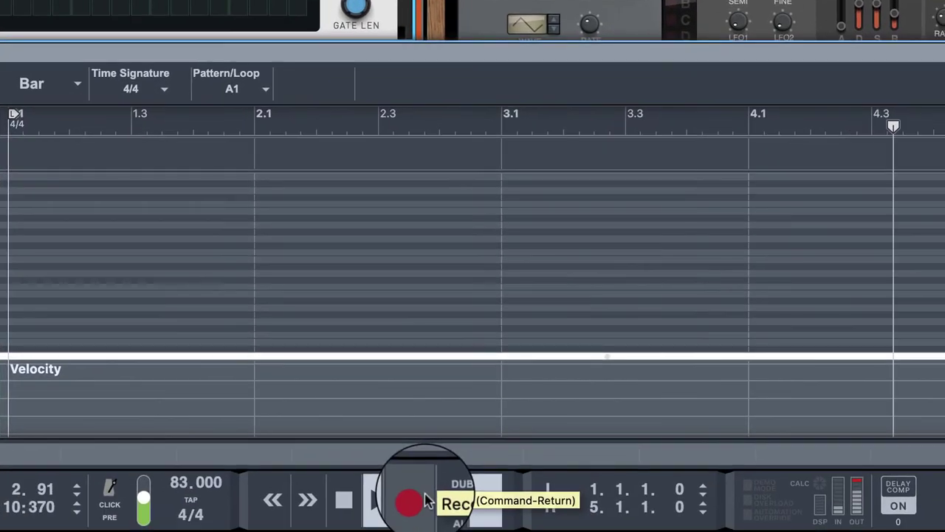
Step: Record a Glock part over the four-bar loop, and lower the Glock mix channel's level
click(425, 498)
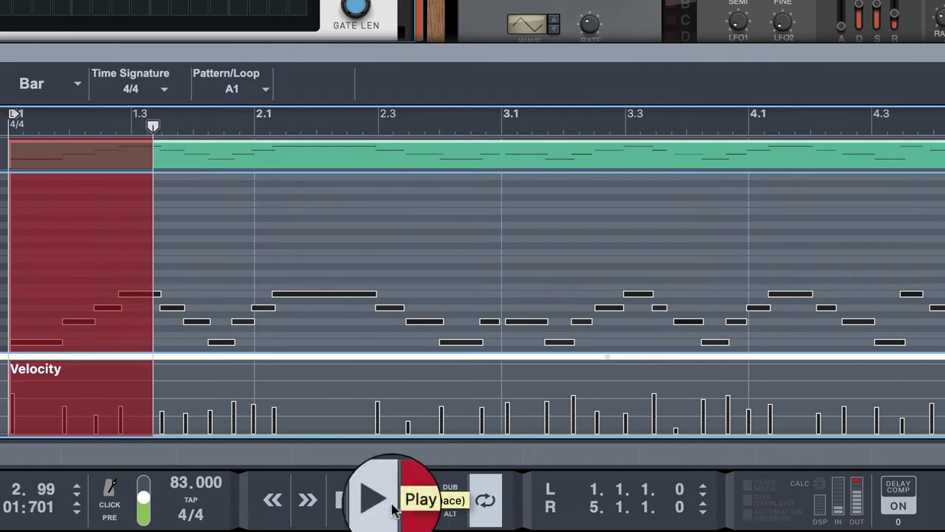
click(411, 501)
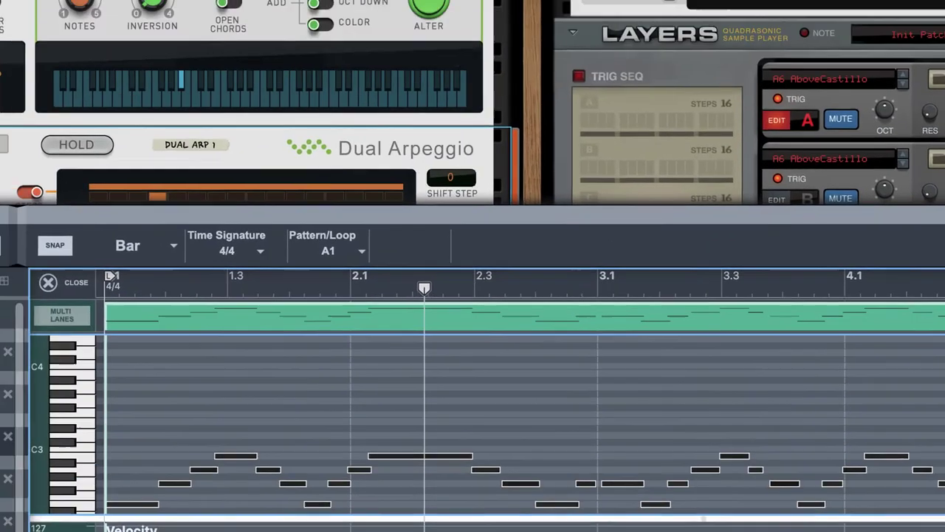
click(346, 309)
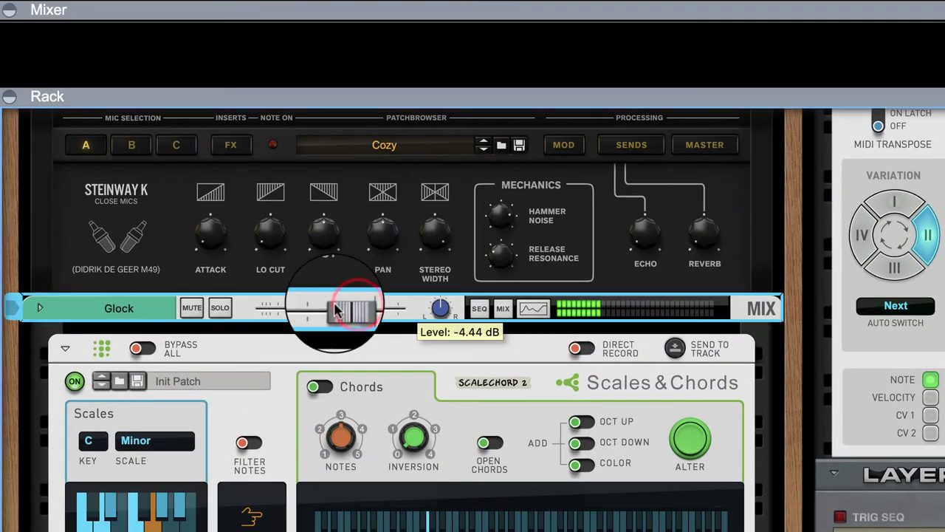
drag(336, 310, 325, 310)
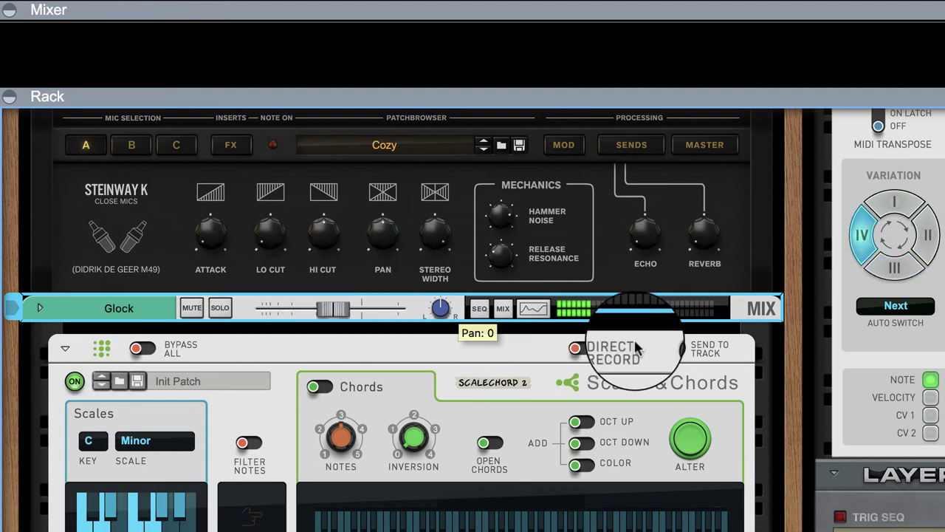
Step: Add NYLONGTR.smp from Reason Sounds' 11 Guitars folder below the Glock, and raise its mix channel level slightly
scroll(829, 380, down, 10)
key(F3)
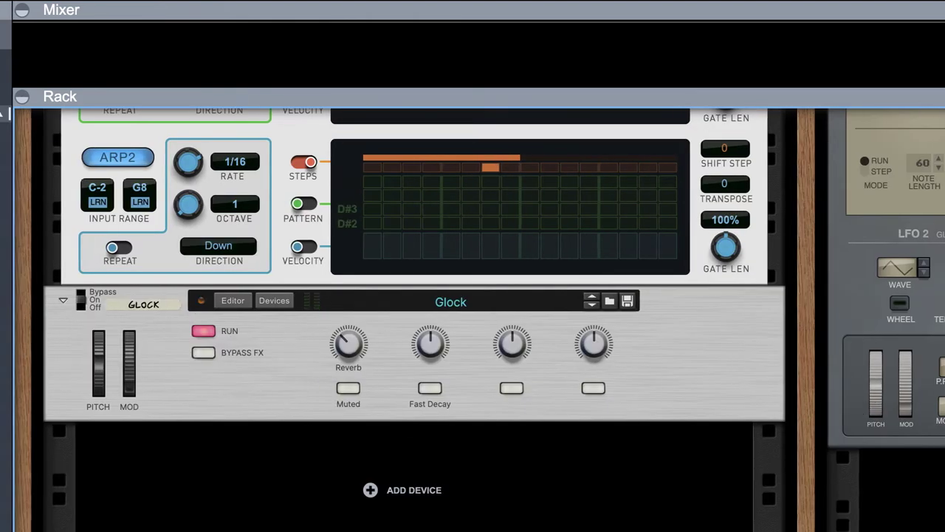
click(49, 186)
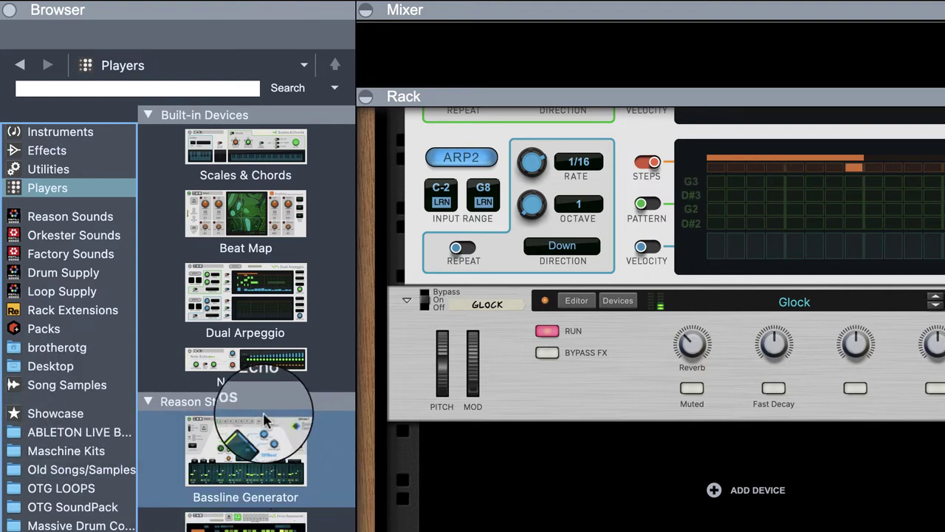
click(59, 216)
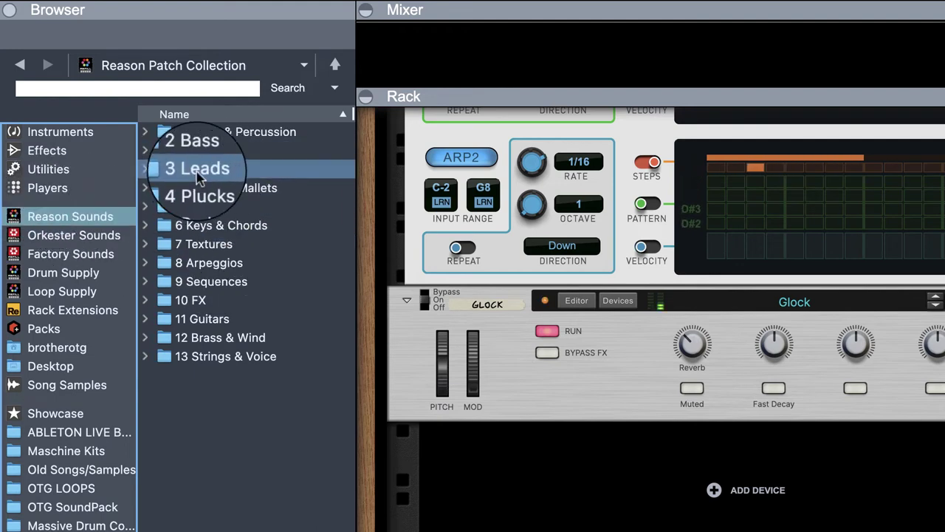
double_click(237, 318)
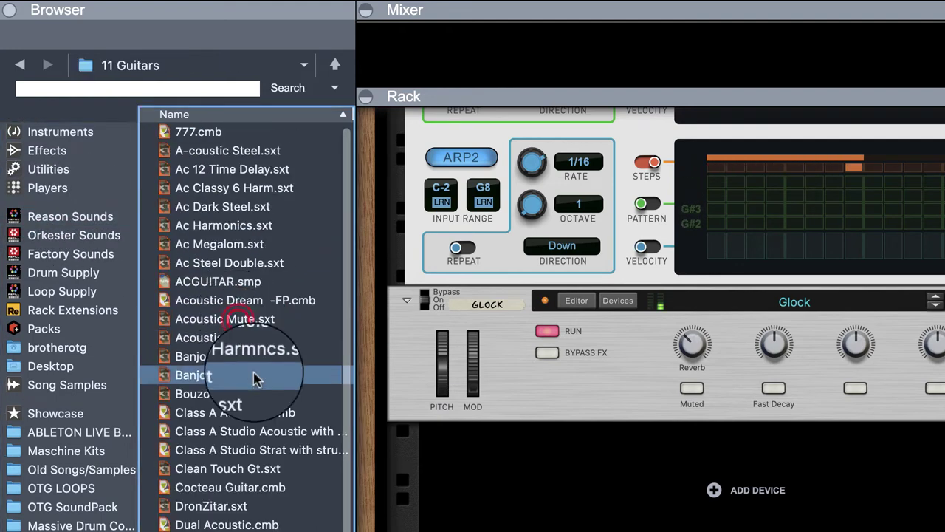
scroll(244, 517, down, 10)
double_click(214, 256)
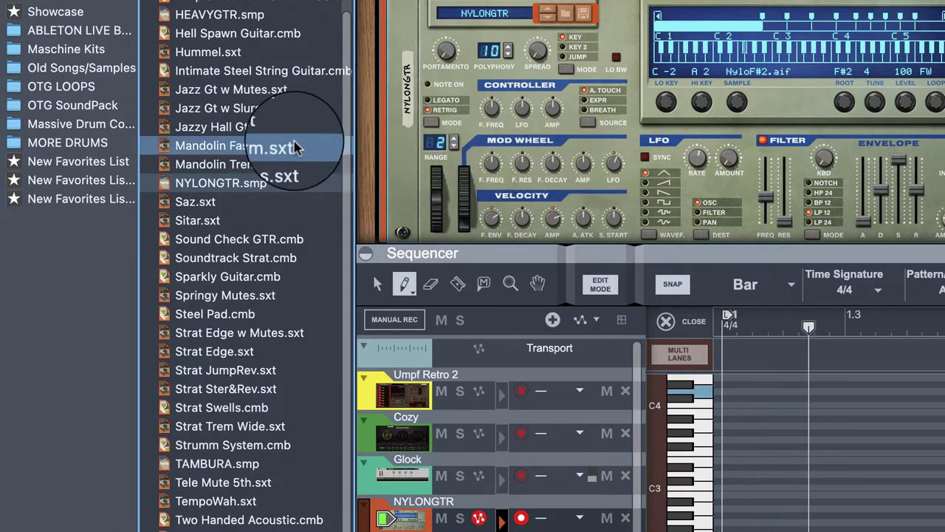
click(279, 189)
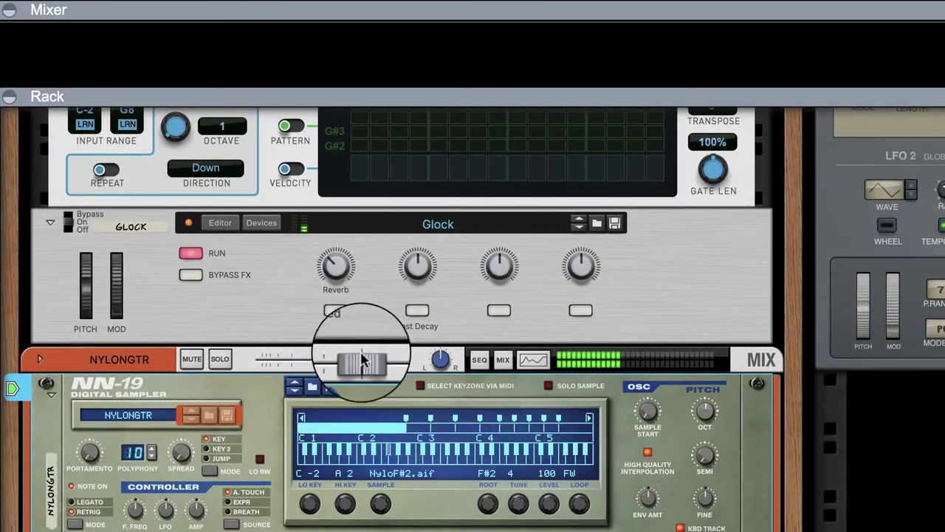
drag(369, 361, 371, 361)
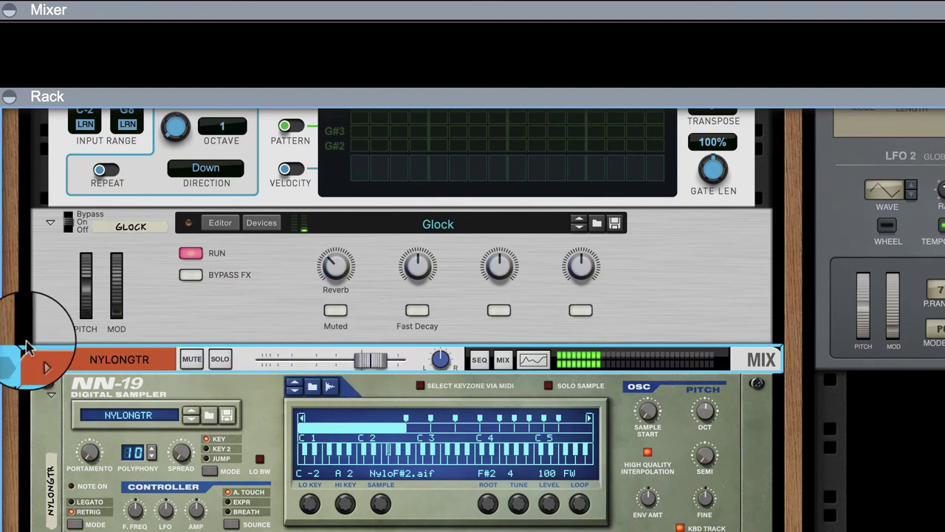
Step: Add a Note Echo player to the NYLONGTR NN-19 sampler
scroll(14, 347, up, 1)
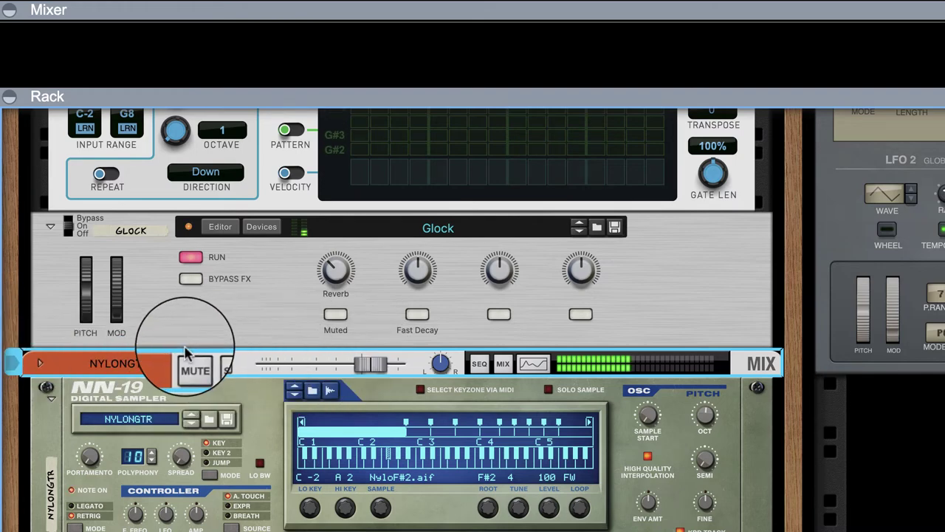
scroll(184, 352, up, 5)
scroll(183, 347, down, 8)
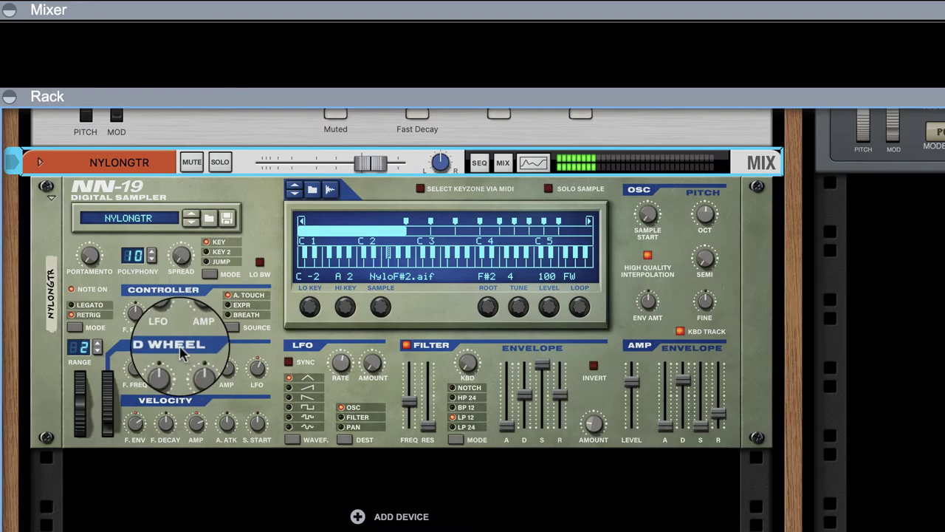
key(F3)
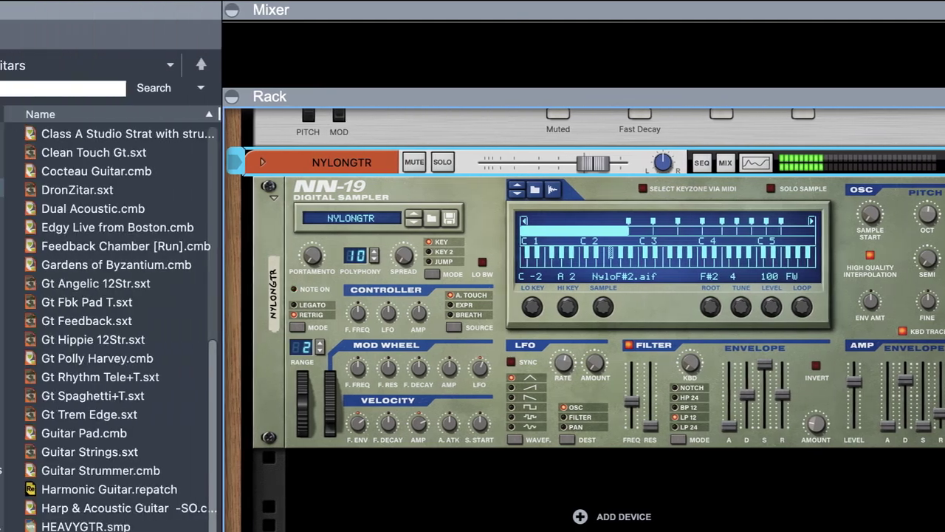
click(42, 186)
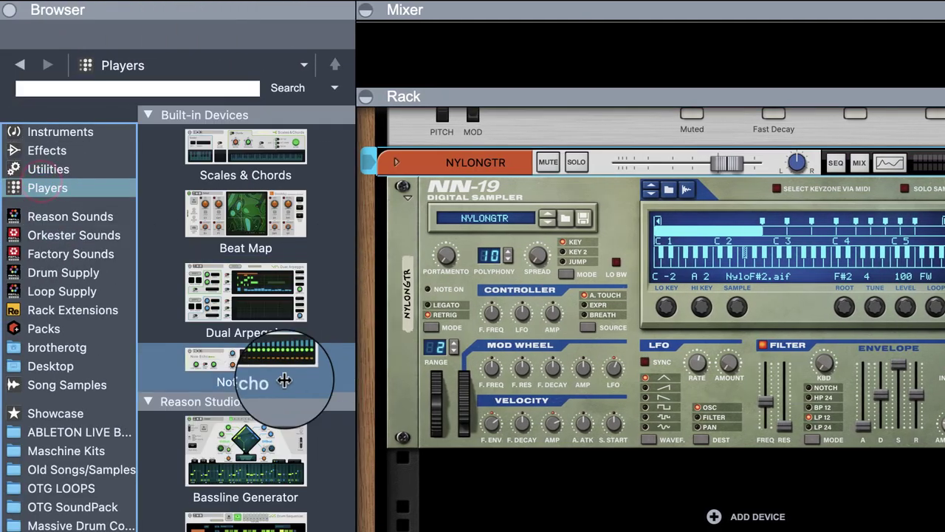
scroll(566, 310, up, 1)
drag(246, 355, 550, 231)
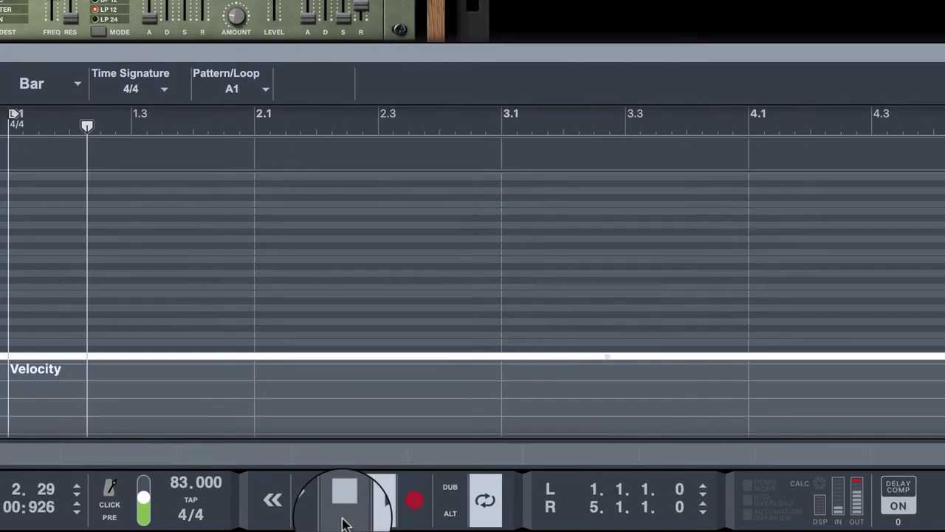
Step: Stop playback and add a Scales & Chords player above Note Echo on the NYLONGTR sampler
click(343, 523)
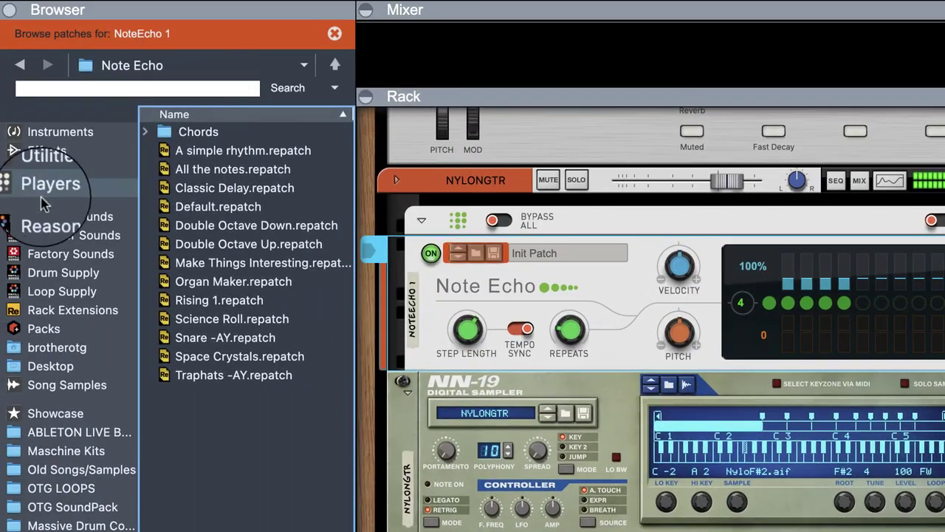
click(44, 188)
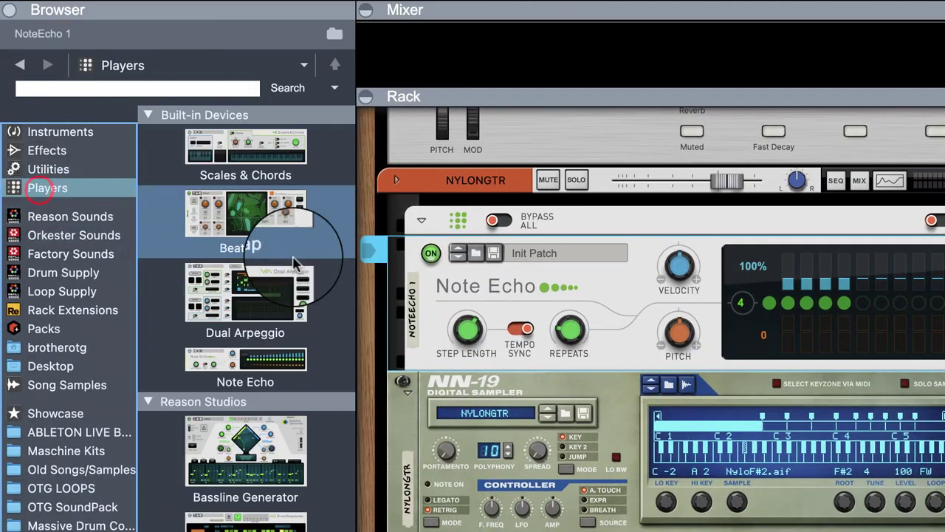
click(246, 164)
drag(246, 164, 547, 236)
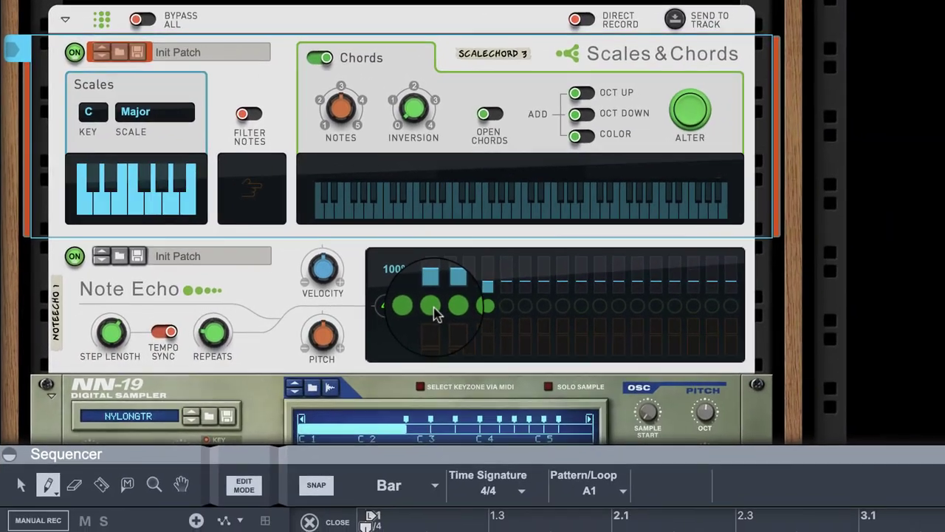
Step: Switch off the four echo steps in the NYLONGTR's Note Echo
click(557, 380)
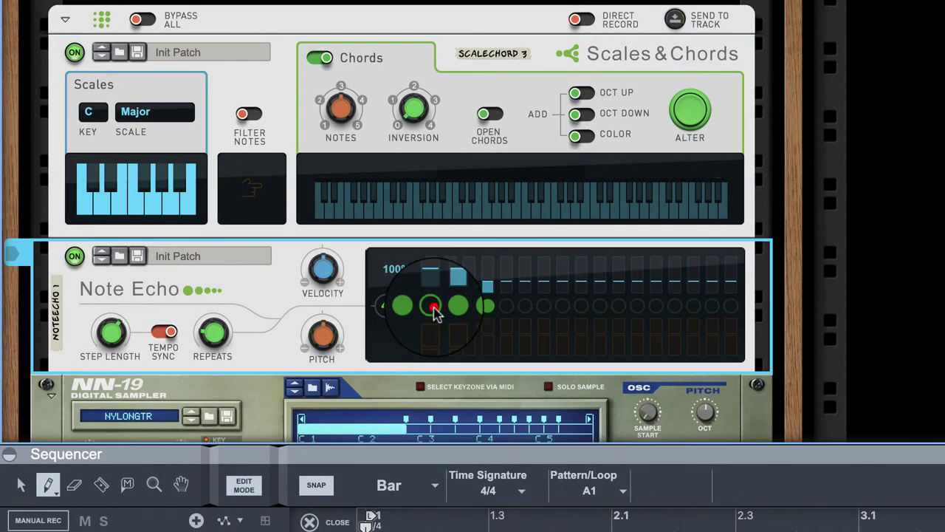
click(476, 312)
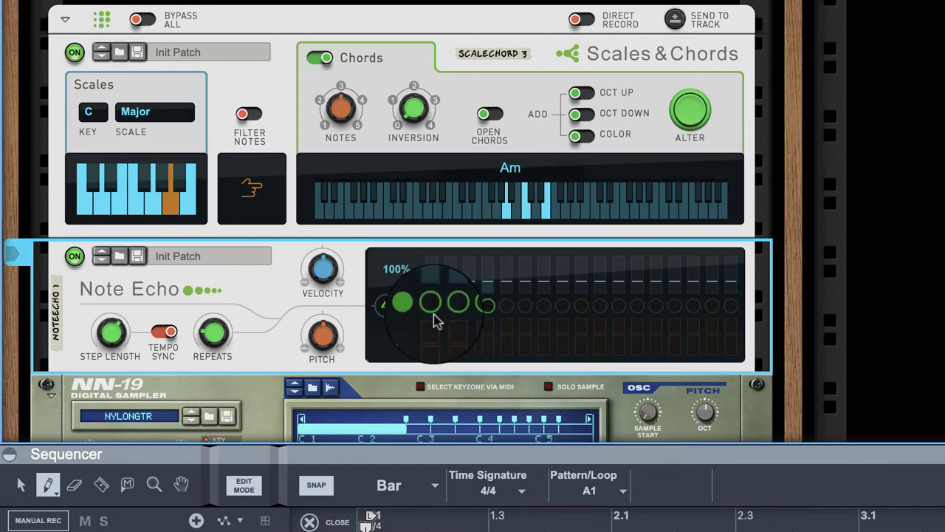
click(507, 308)
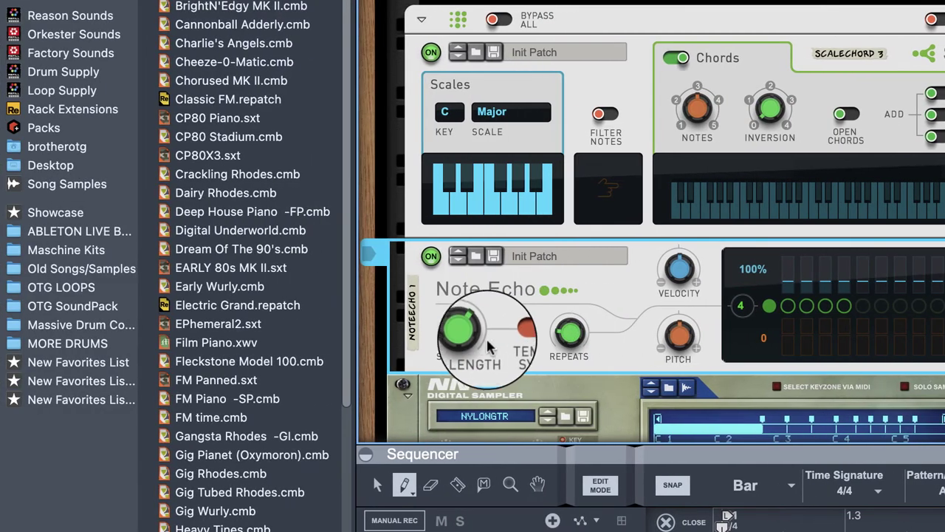
Step: Set Note Echo's step length to 1/4 and raise its repeats to 17, switching off the added echo steps
mouse_move(456, 329)
mouse_down()
mouse_move(464, 304)
mouse_move(471, 333)
mouse_up()
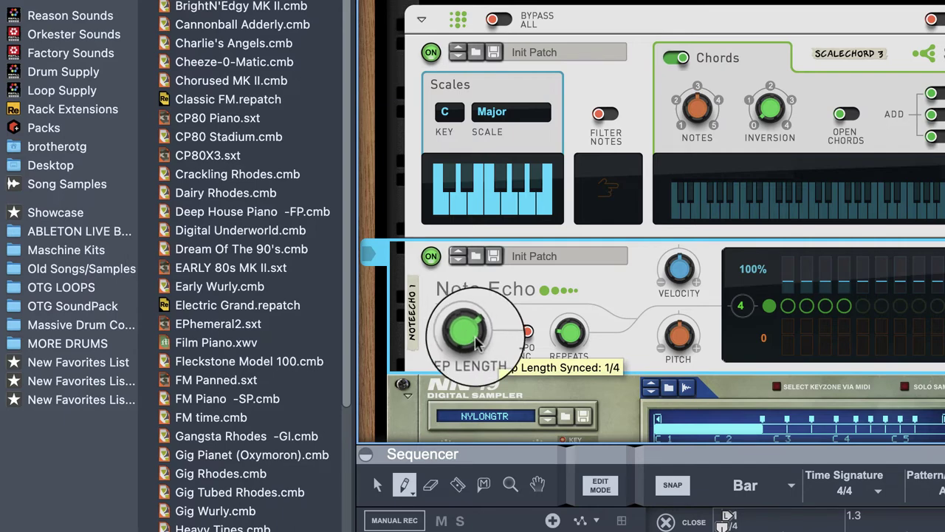
drag(582, 339, 585, 263)
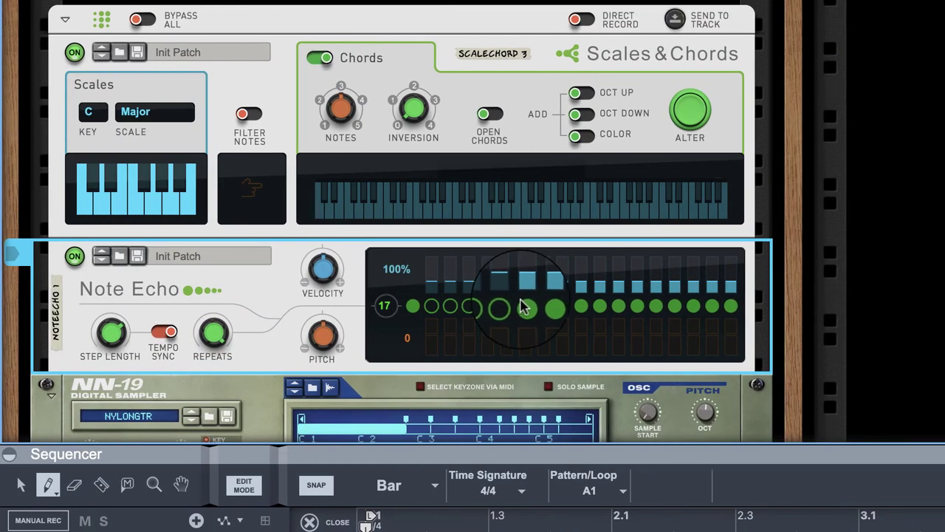
click(853, 306)
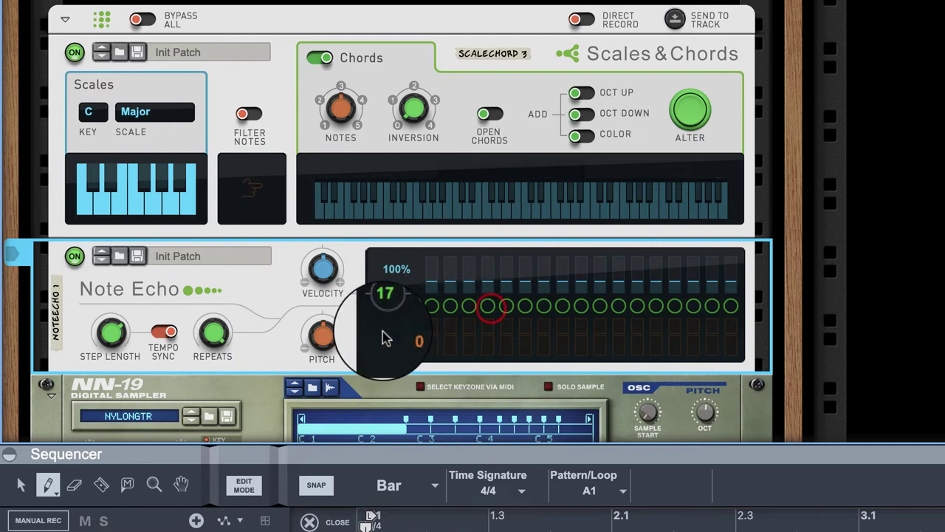
Step: Set Note Echo's pitch to +1 and enable echo steps 6, 10 and 15
drag(331, 344, 331, 341)
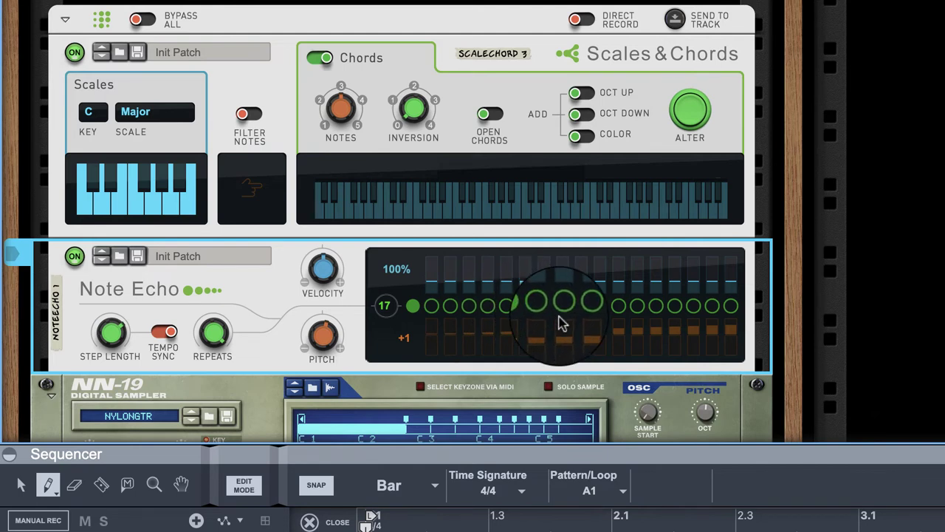
click(600, 307)
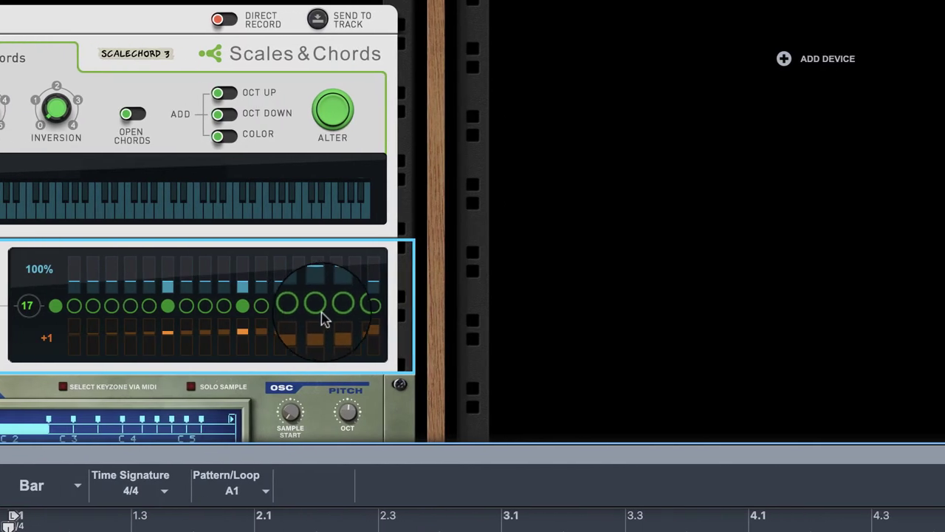
click(691, 308)
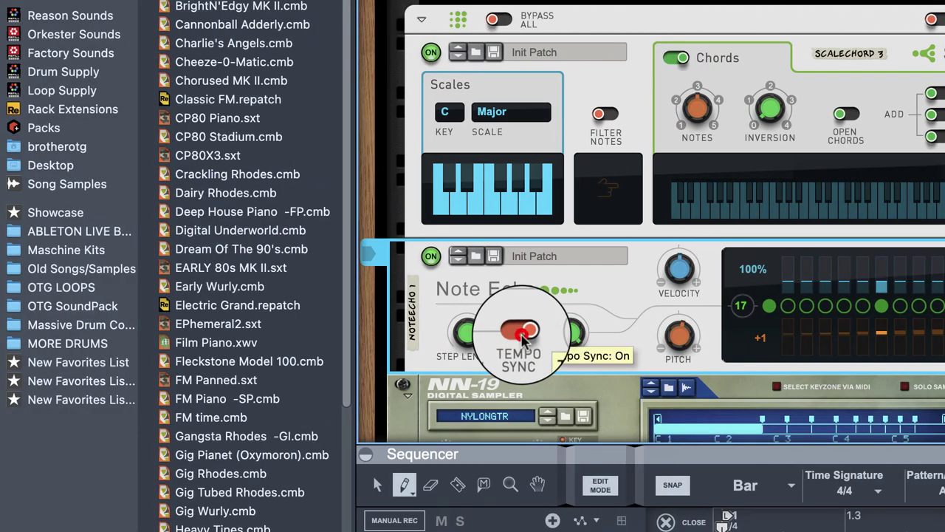
Step: Turn off Note Echo's tempo sync and disable echo steps 3 and 6
click(522, 336)
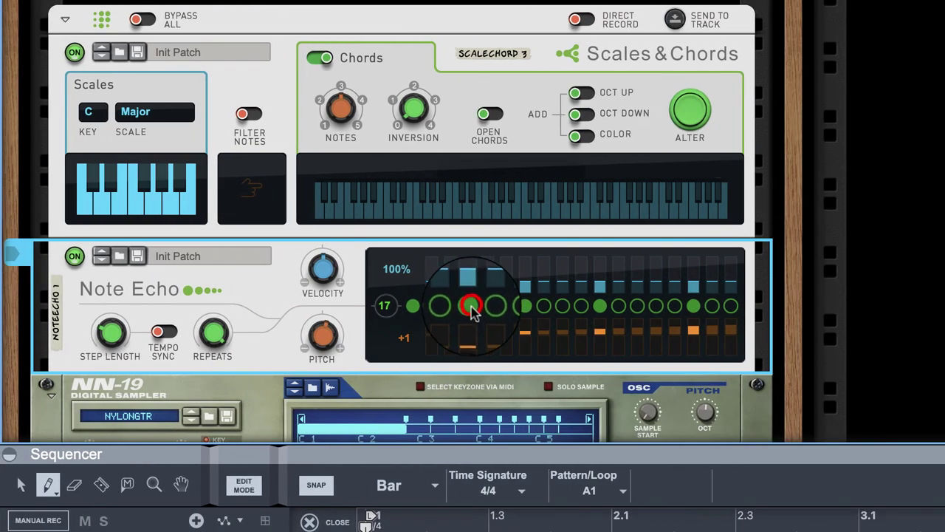
click(470, 306)
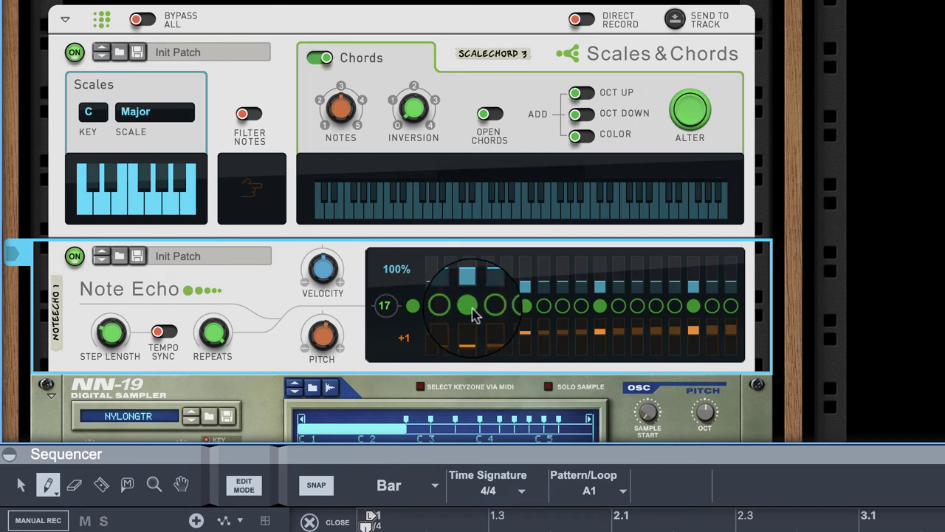
click(471, 309)
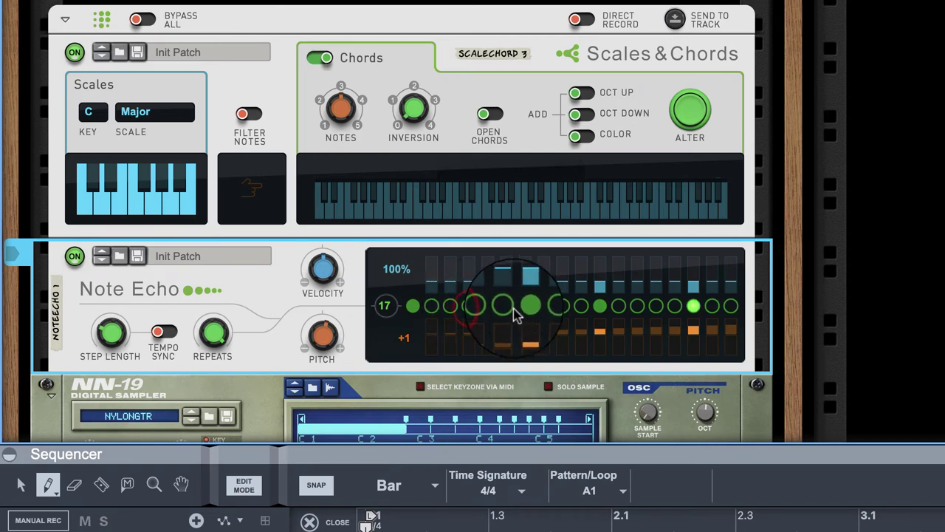
click(524, 309)
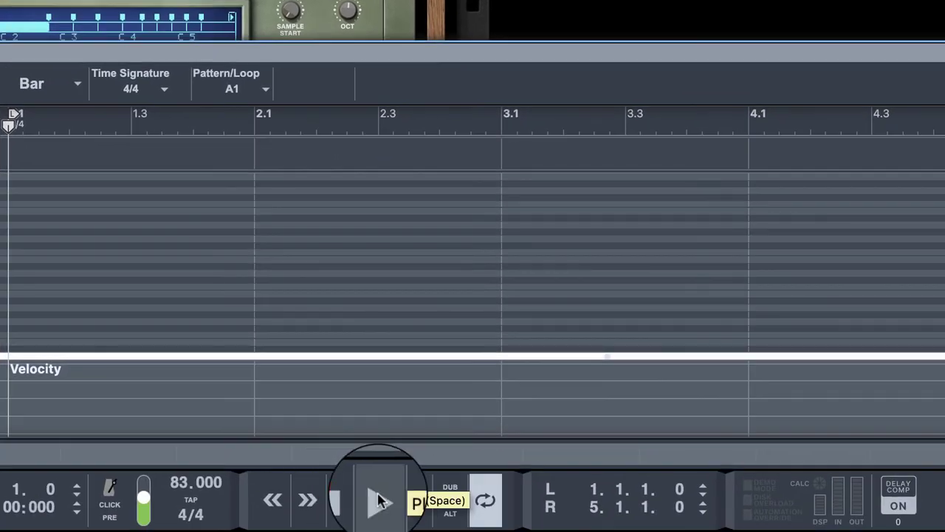
Step: Start playback, and in Scales & Chords turn off Chords and set the scale to Minor
click(379, 501)
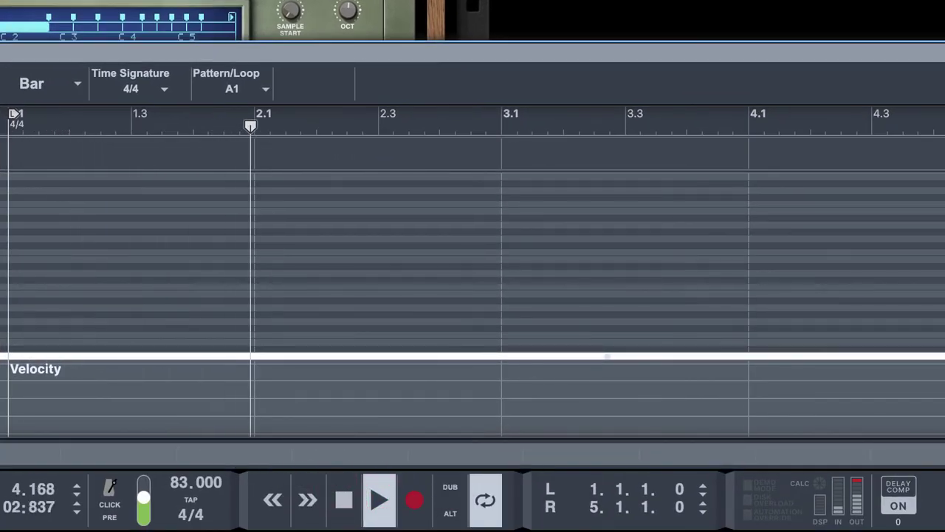
click(118, 319)
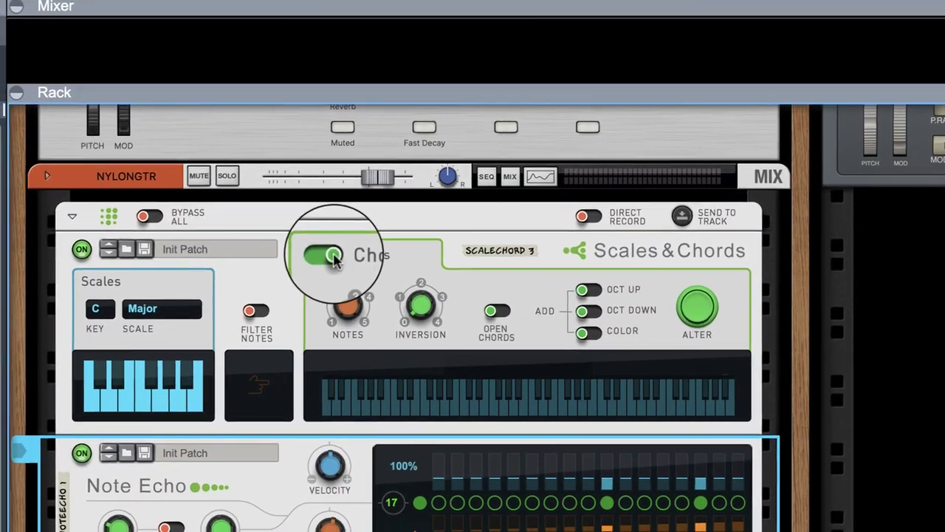
click(328, 252)
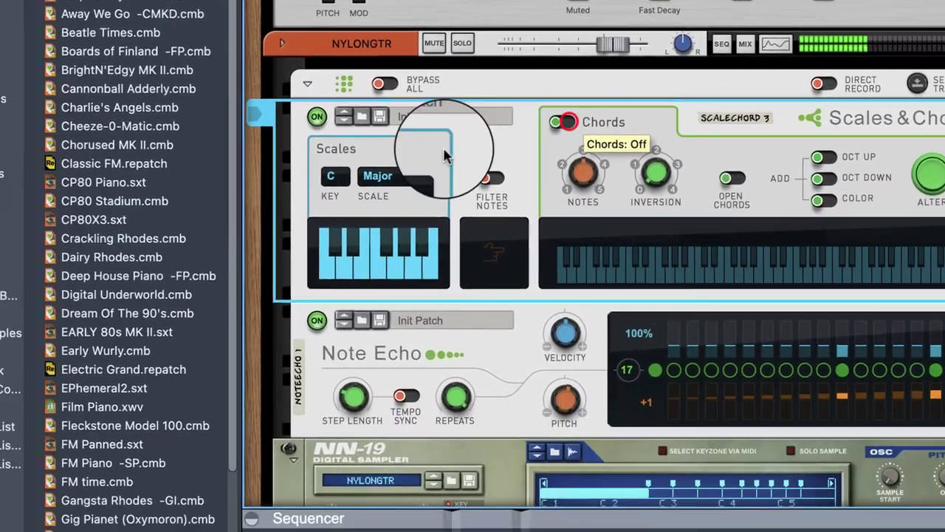
click(157, 307)
click(502, 130)
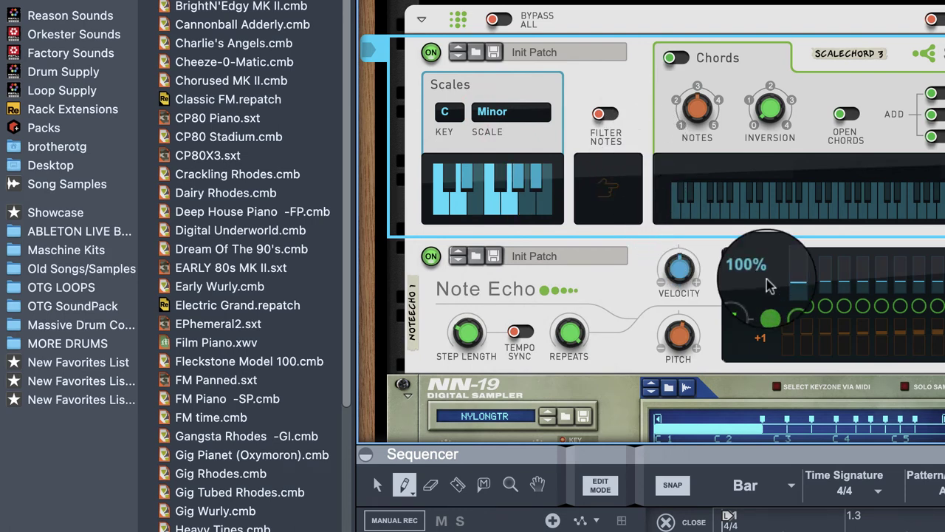
Step: Try the eighth Note Echo step, clear the active echo steps, and toggle the fifth one
click(932, 304)
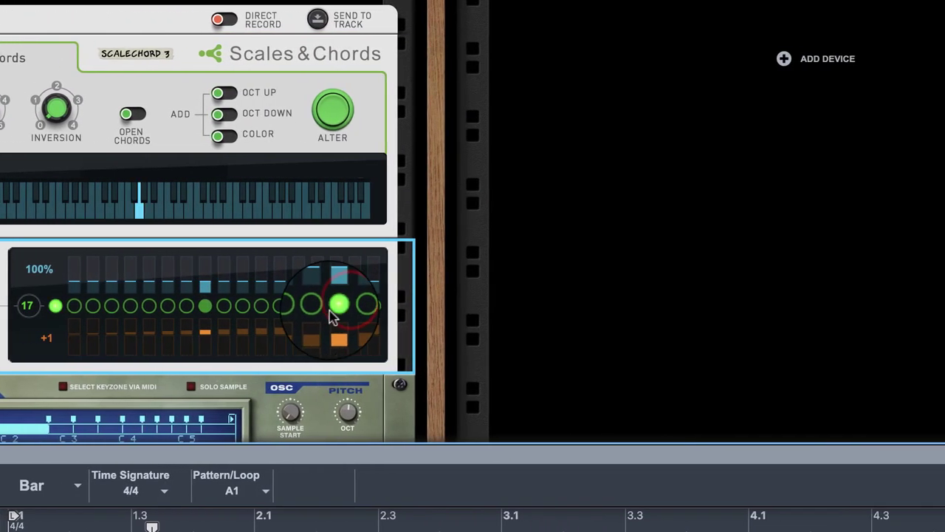
click(438, 306)
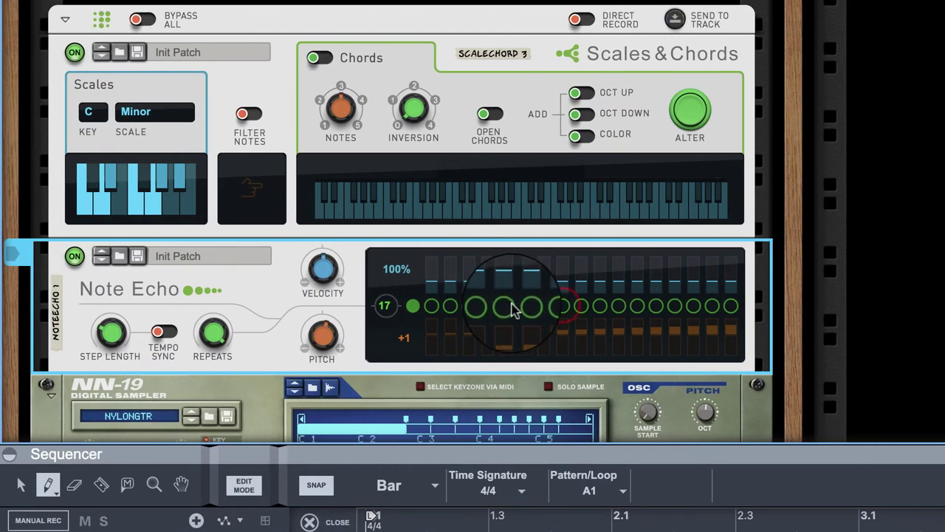
click(508, 309)
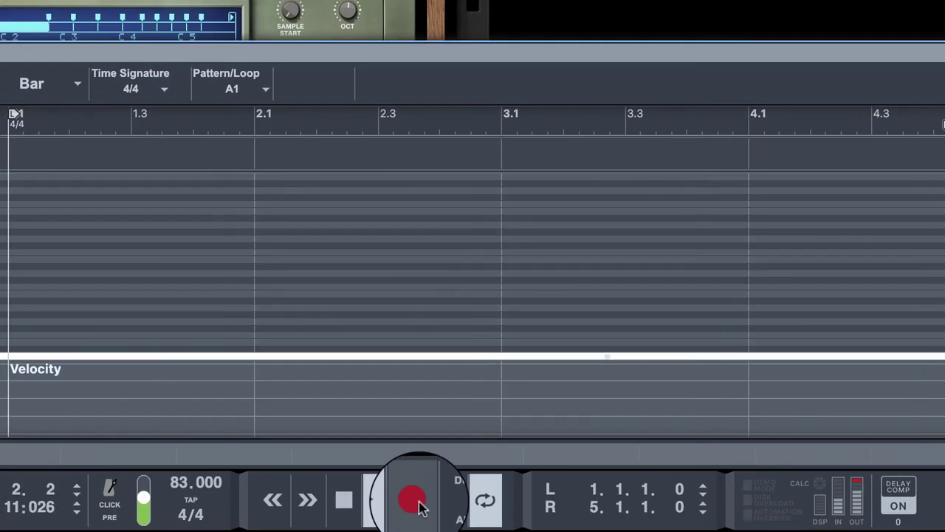
Step: Record a NYLONGTR part with one note per bar over the four-bar loop, and stop after playing it back
click(414, 501)
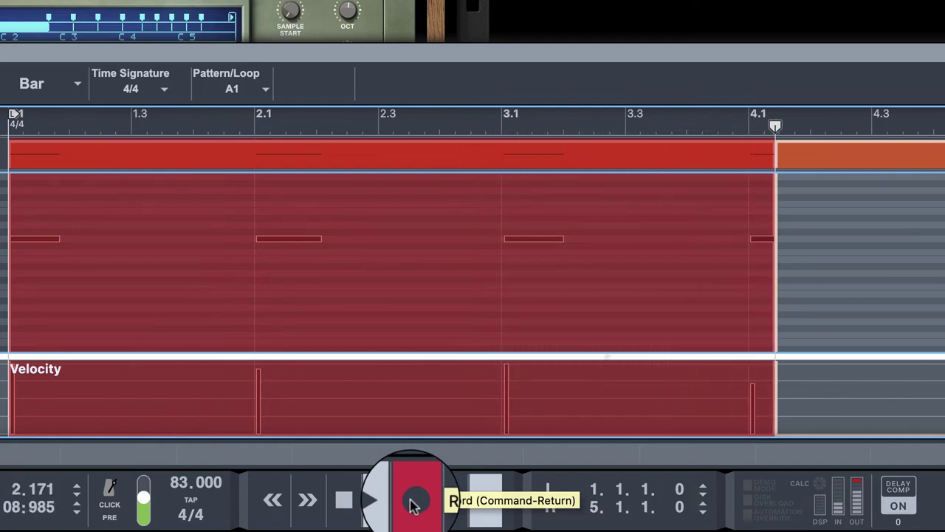
click(414, 502)
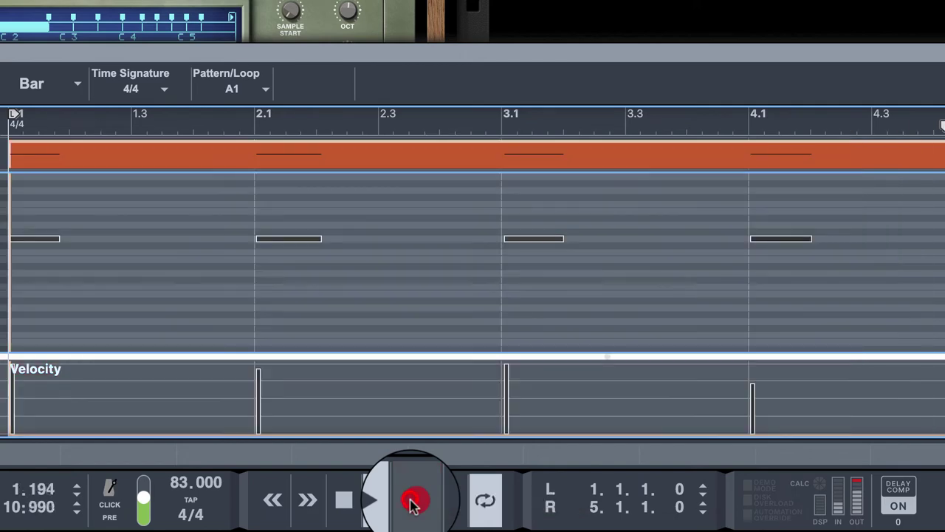
key(space)
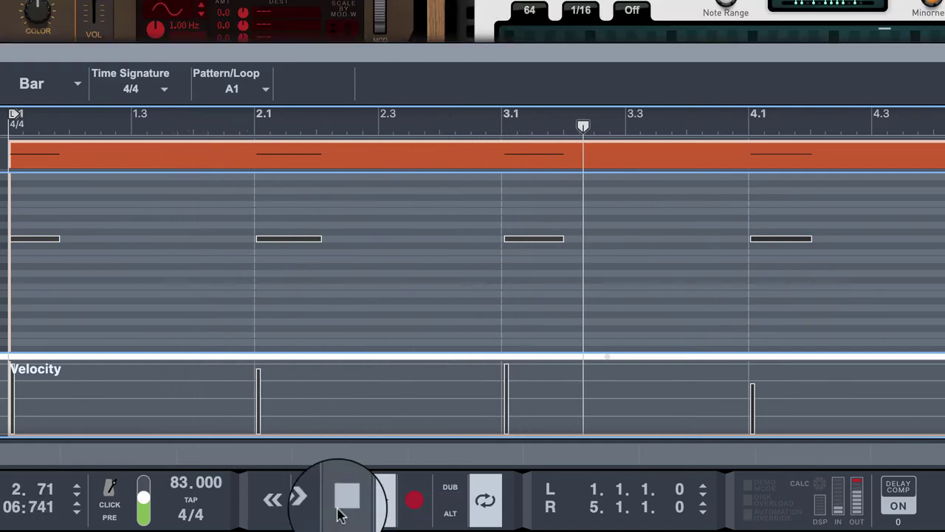
click(339, 510)
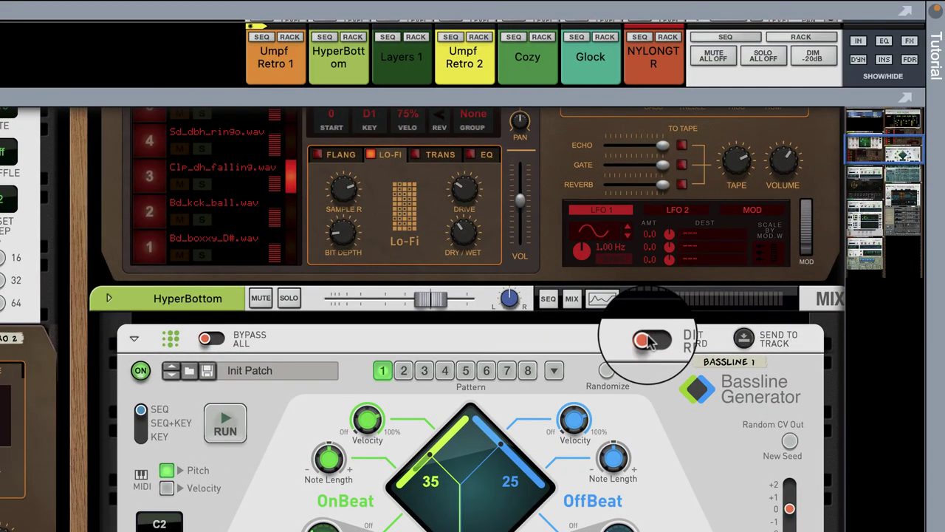
Step: Enable Direct Record for the HyperBottom's Bassline Generator and record its notes onto the HyperBottom track over the four-bar loop
click(645, 340)
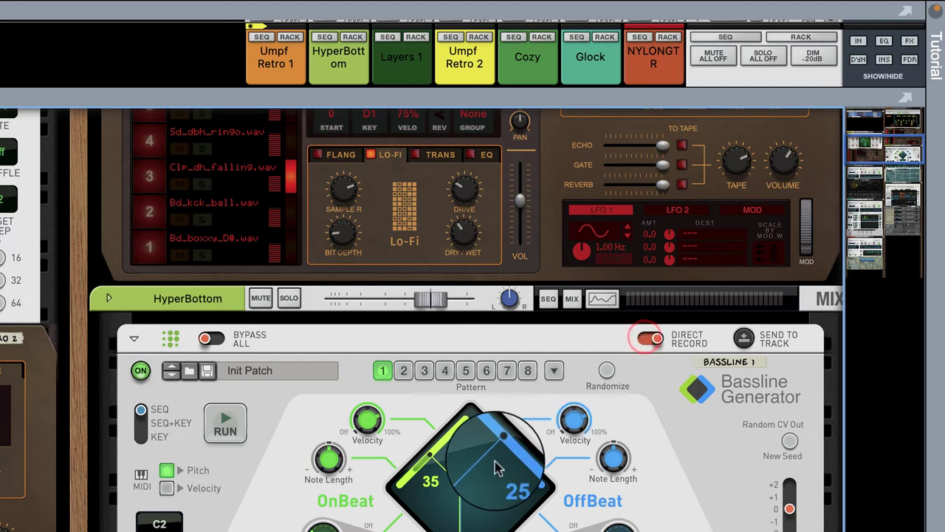
scroll(443, 488, down, 5)
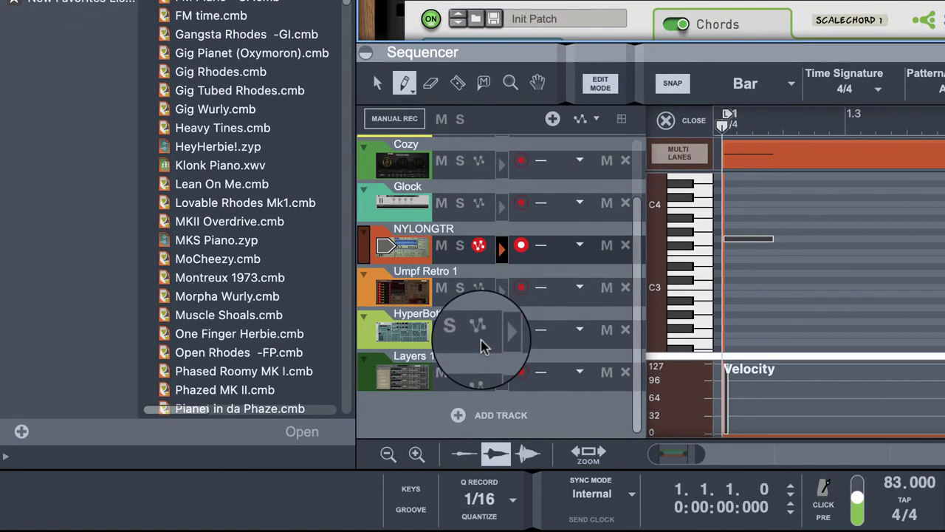
click(479, 348)
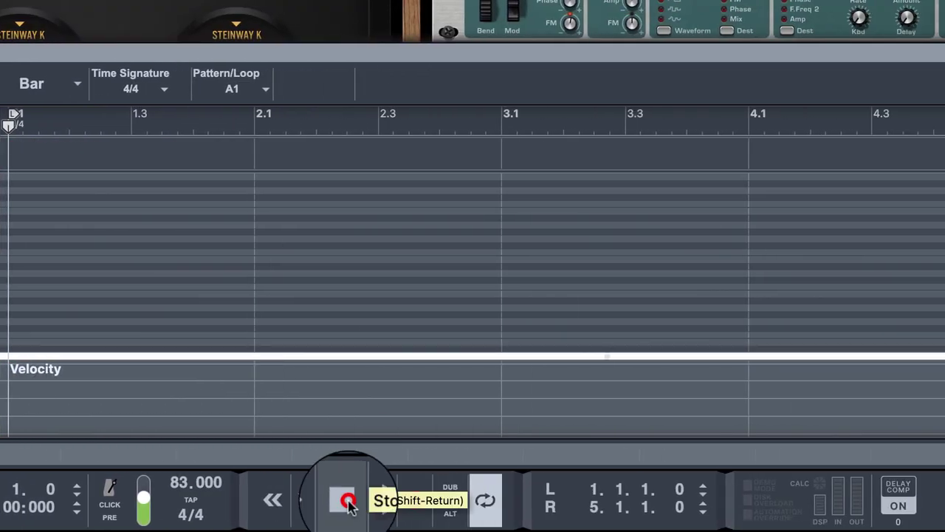
click(411, 503)
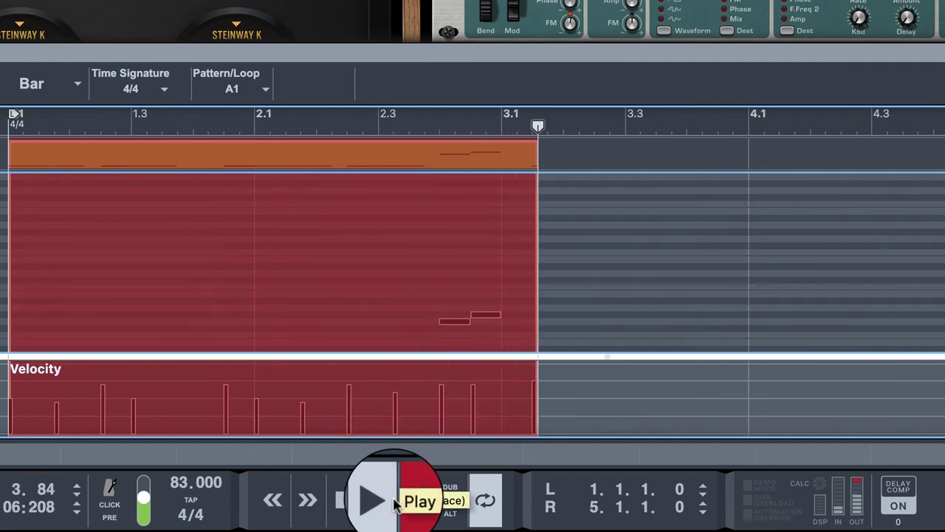
click(357, 502)
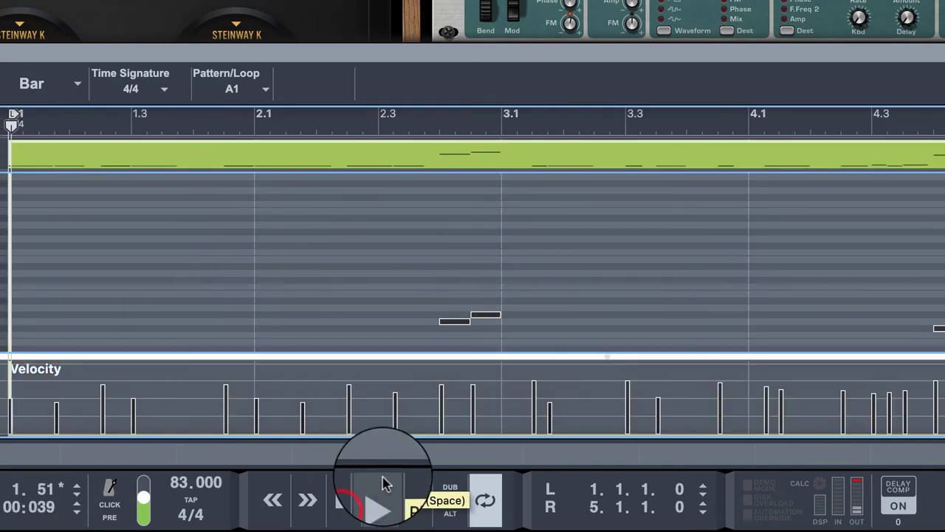
Step: Bypass all players on HyperBottom and play back the recorded bassline
scroll(633, 22, down, 3)
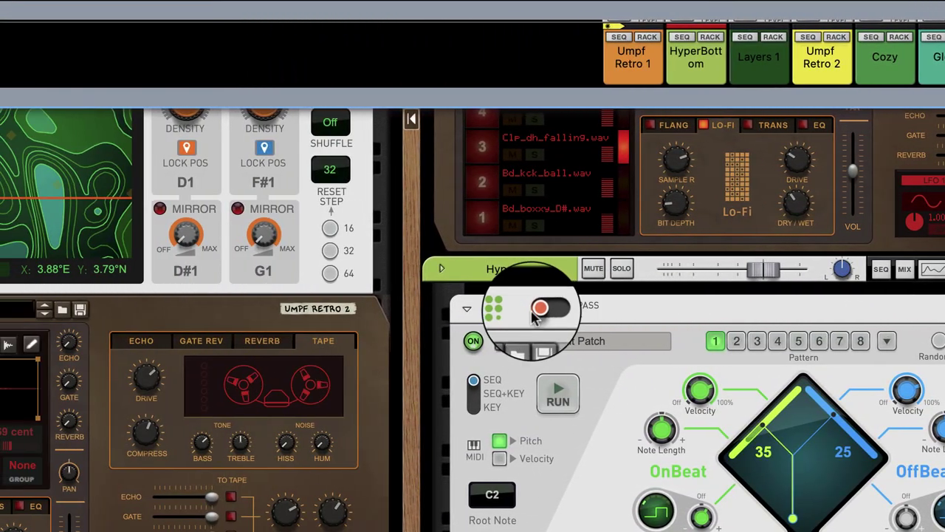
click(187, 309)
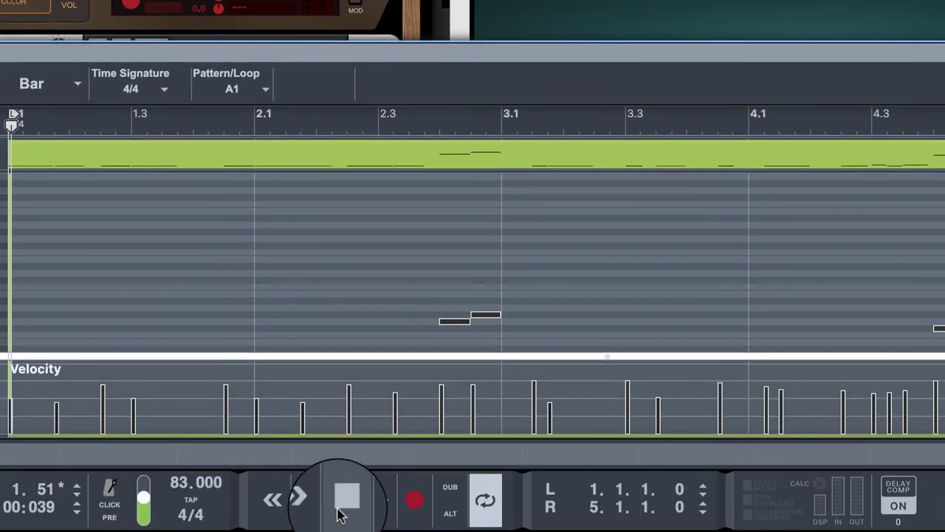
click(378, 500)
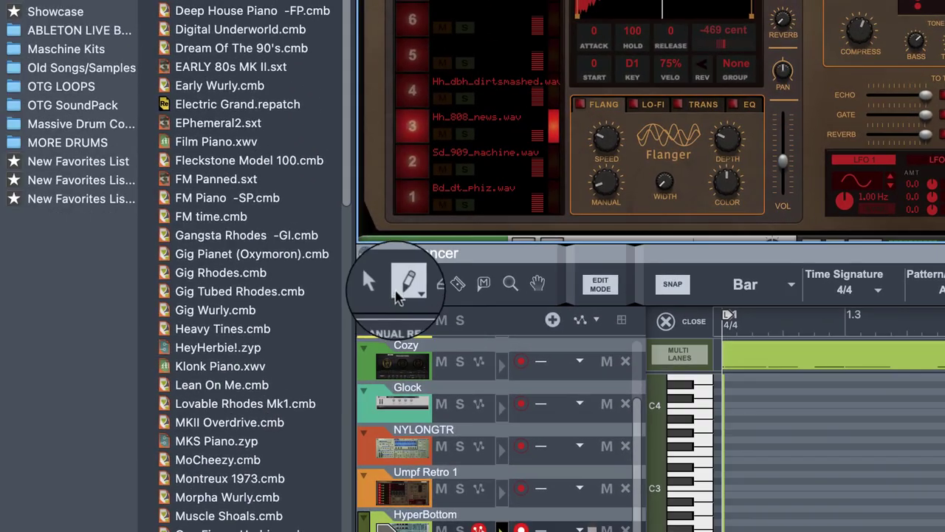
Step: Switch to the selection tool, stop the bassline playback, and open the Cozy clip to show its notes
click(373, 280)
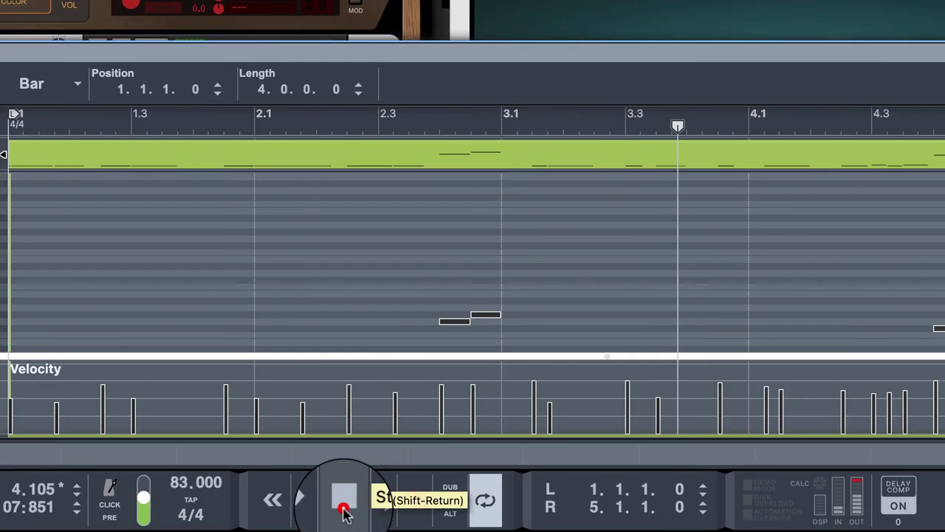
double_click(865, 531)
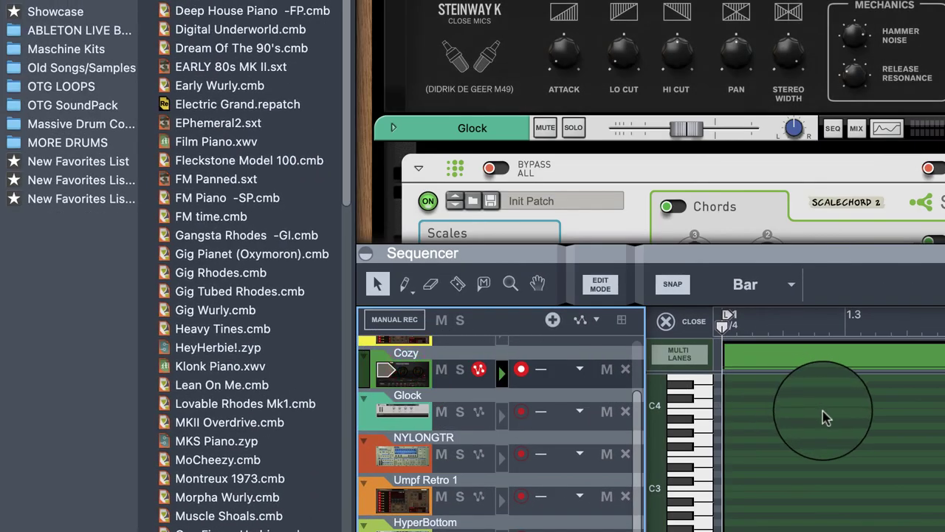
scroll(879, 452, down, 5)
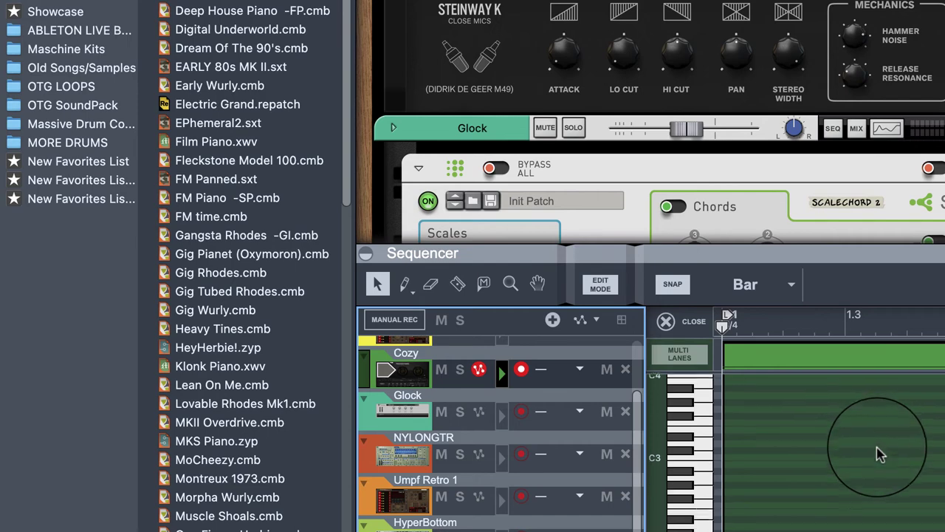
scroll(775, 103, up, 3)
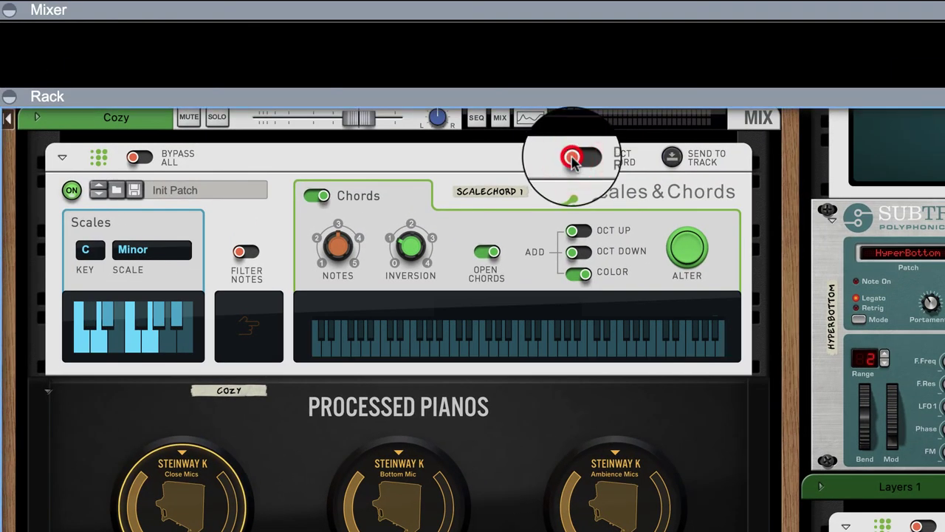
Step: Record the Scales & Chords output onto the Cozy track with Direct Record and precount enabled, then turn Direct Record off
click(576, 157)
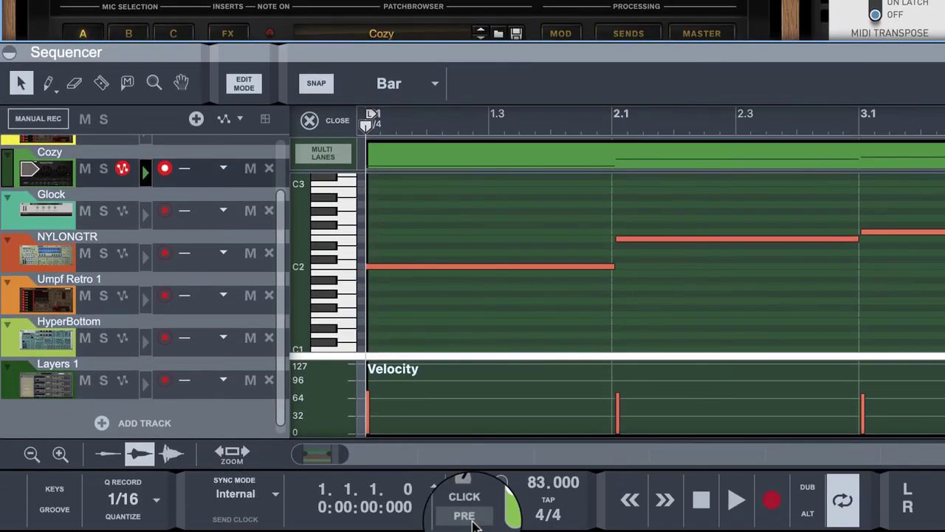
click(469, 518)
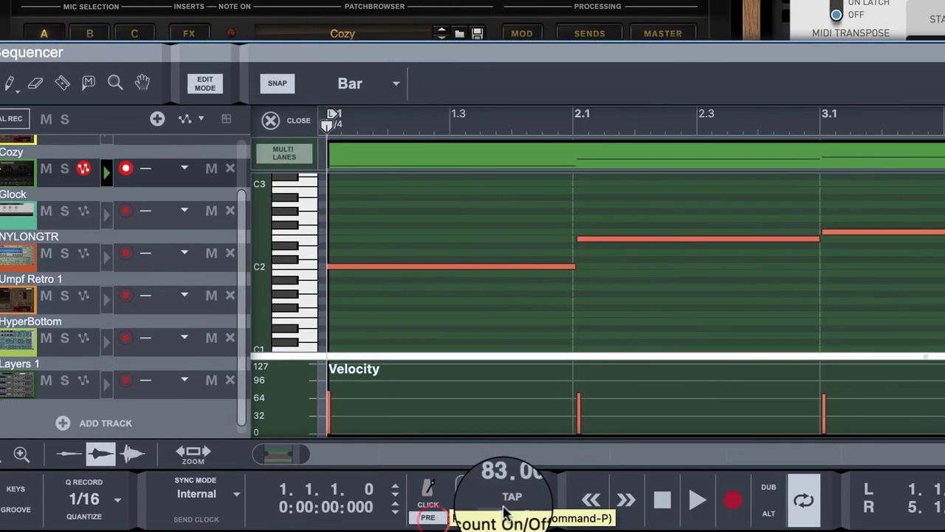
click(768, 503)
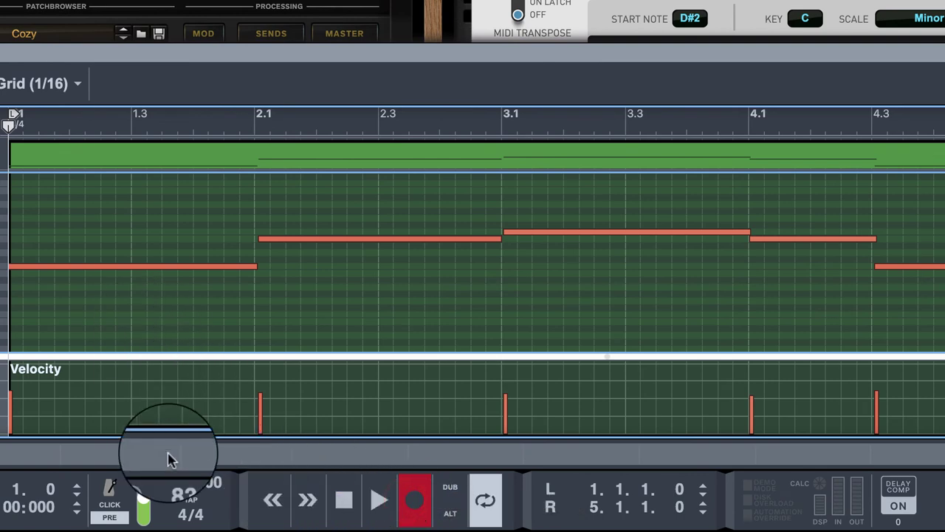
click(339, 484)
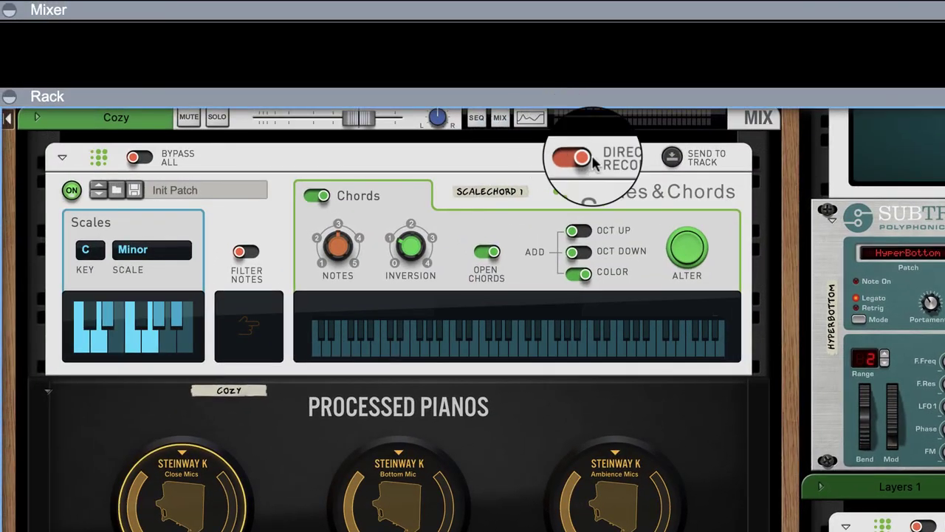
click(570, 158)
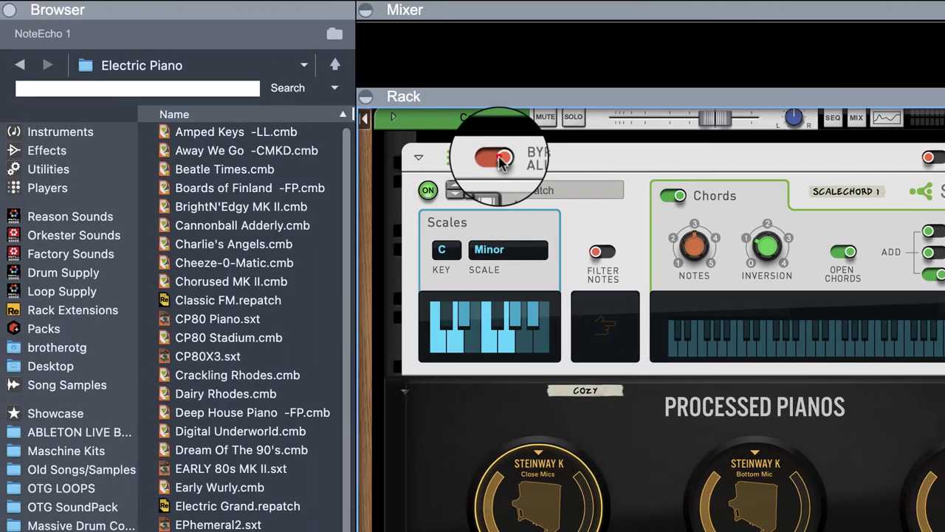
Step: Bypass all players on Cozy and play back the recorded chords
click(498, 158)
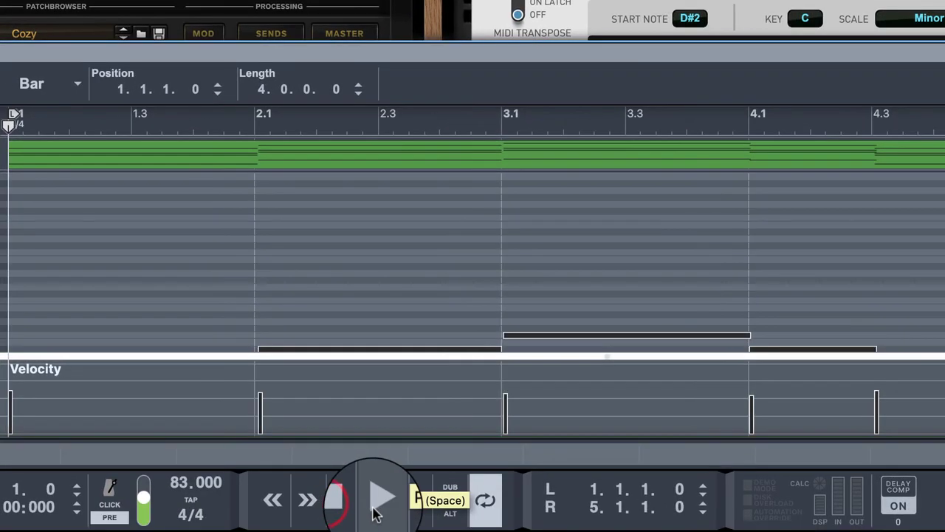
click(372, 511)
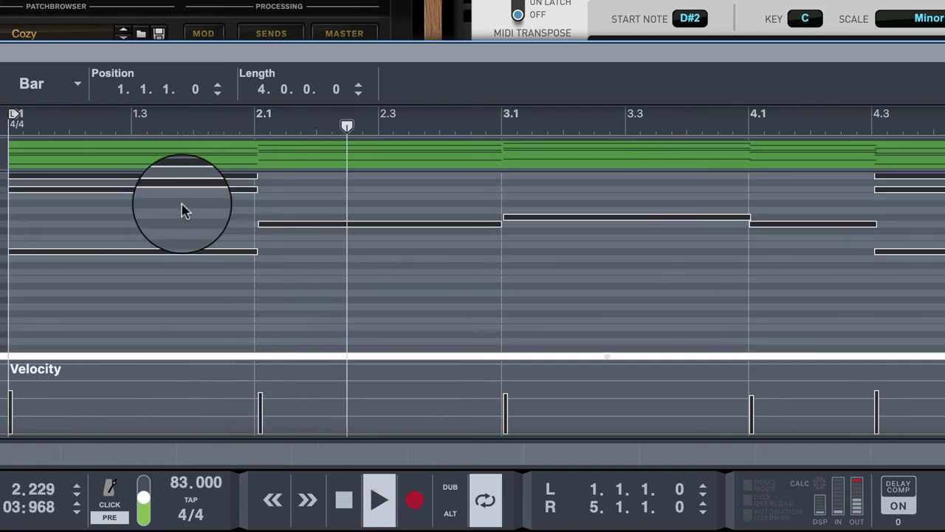
key(space)
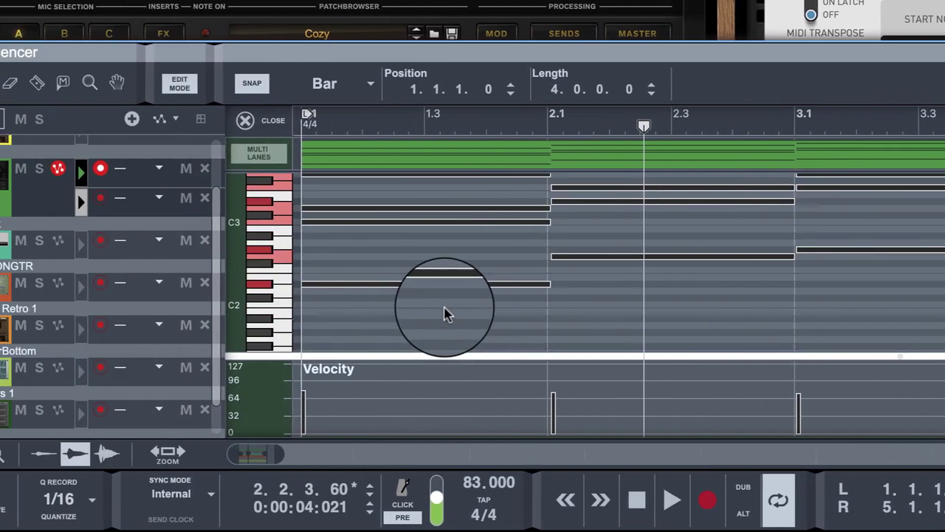
Step: Delete the lowest note of each recorded Cozy chord and play back the thinned chords
click(379, 270)
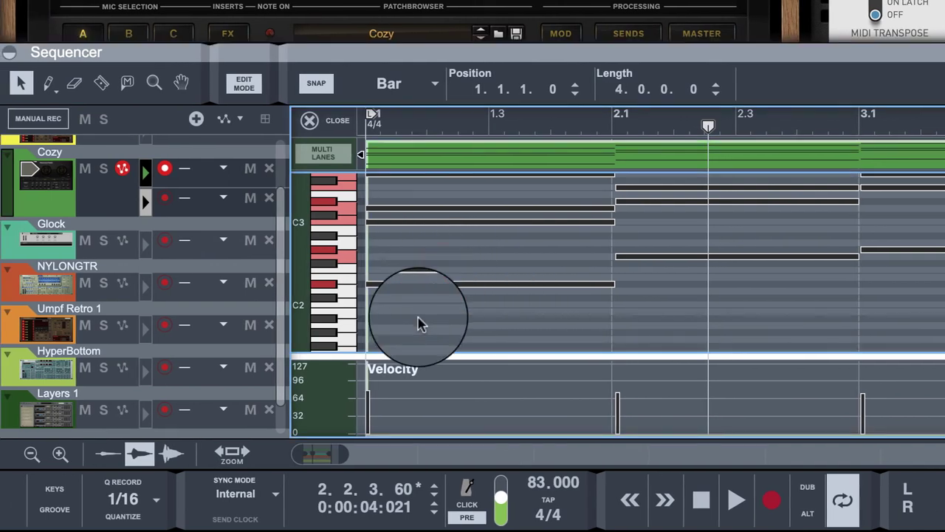
click(418, 318)
drag(425, 260, 627, 290)
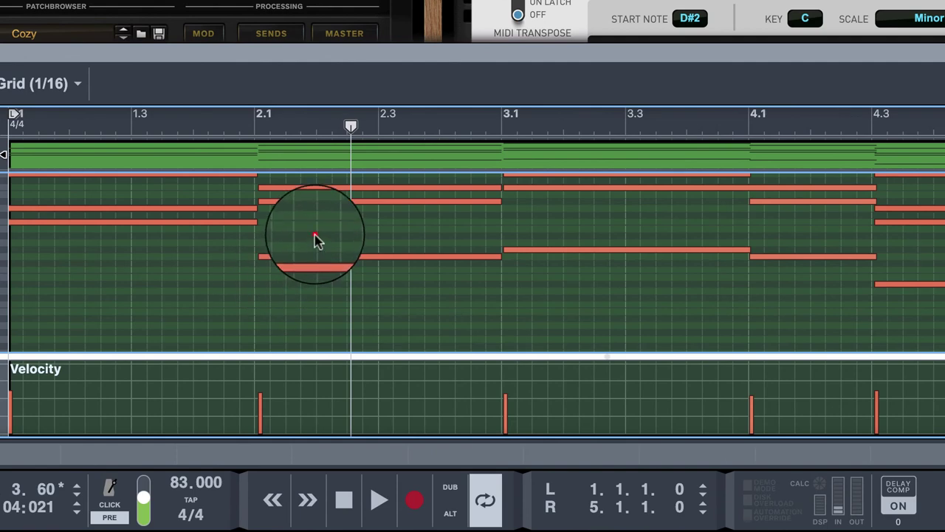
drag(314, 234, 931, 315)
key(Delete)
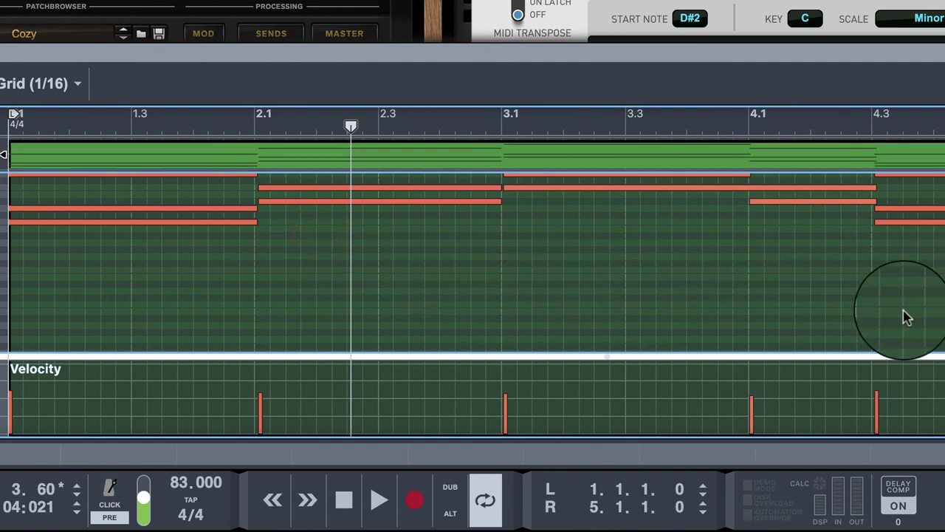
click(344, 500)
click(373, 502)
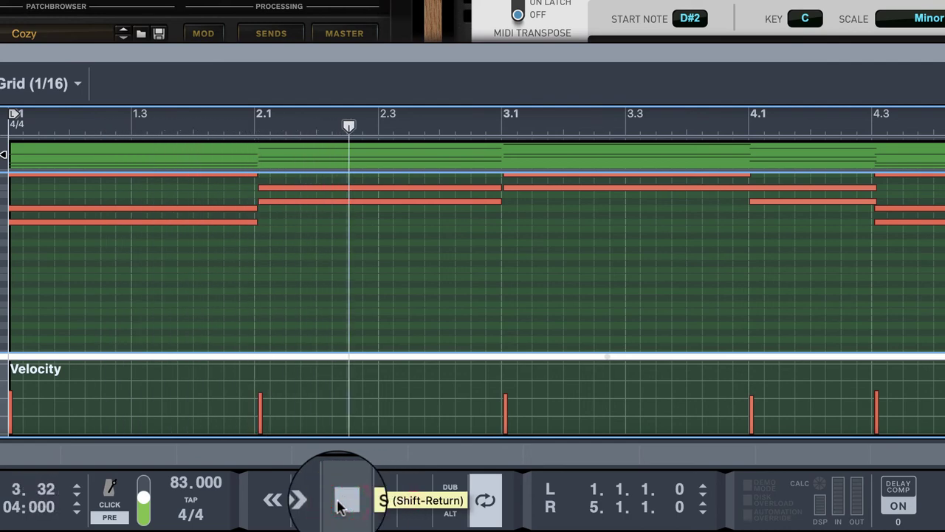
Step: Undo the deletion of the lowest Cozy chord notes
key(super+z)
key(super+z)
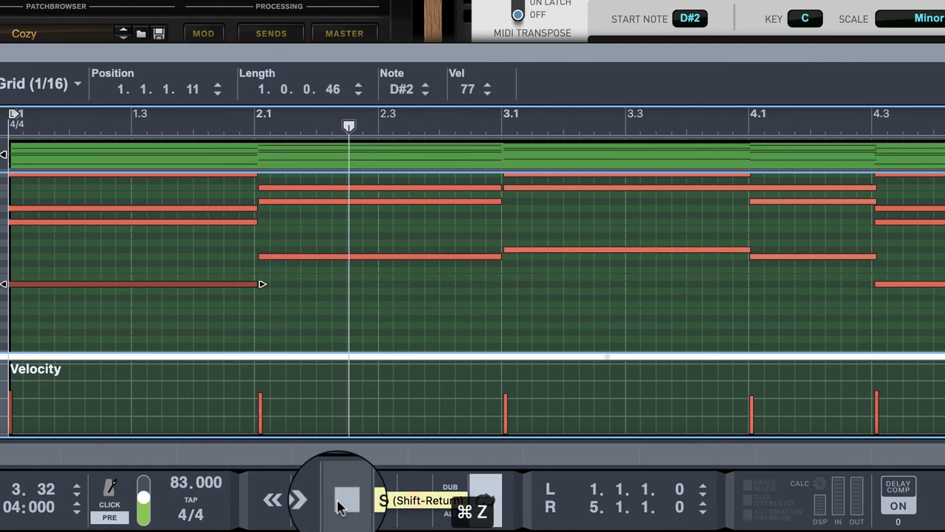
key(super+z)
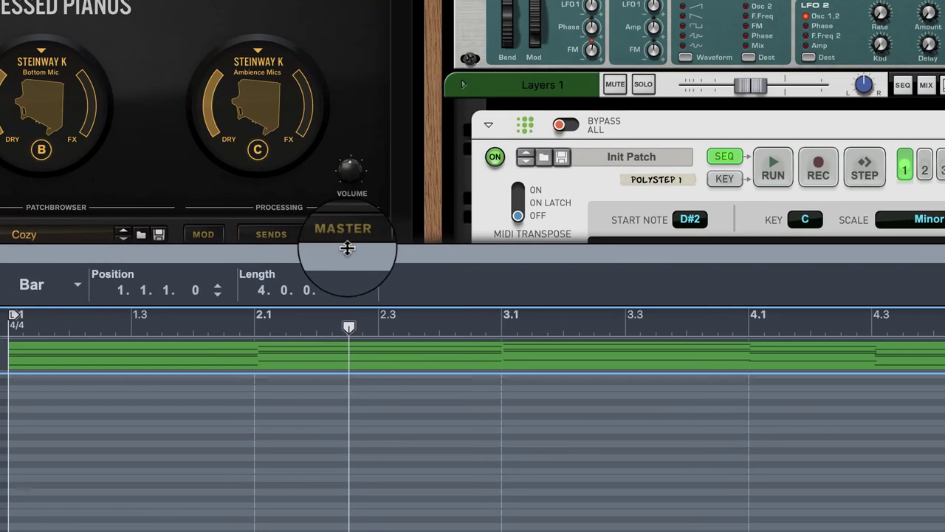
Step: Review the recorded Cozy chords in an enlarged note editor while playing them back
click(348, 246)
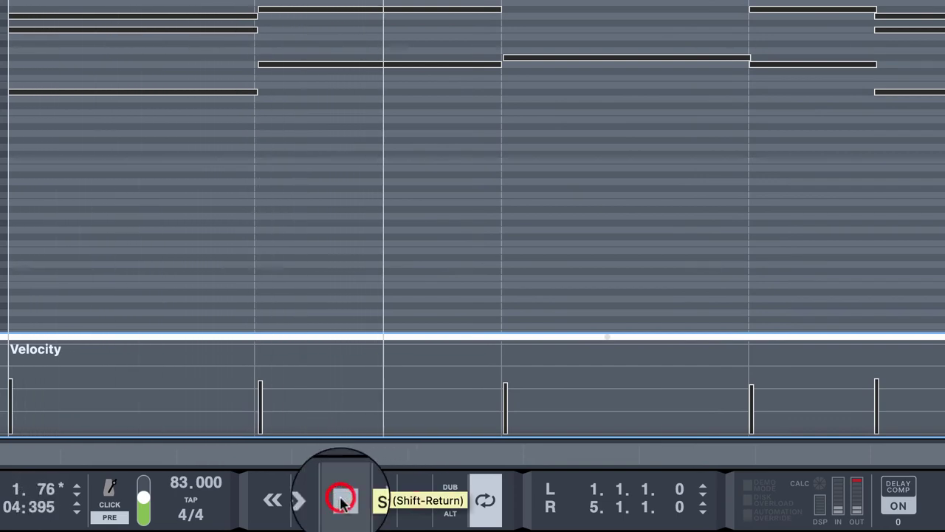
click(342, 501)
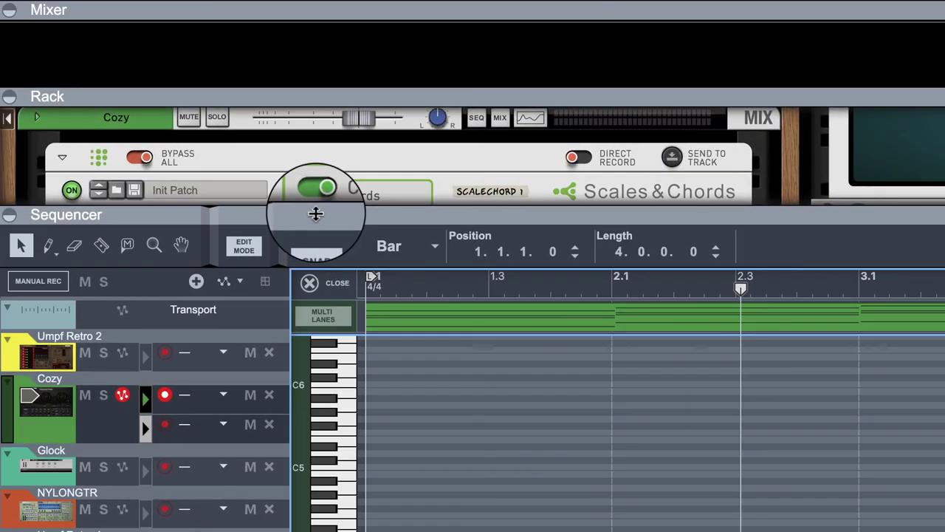
click(317, 211)
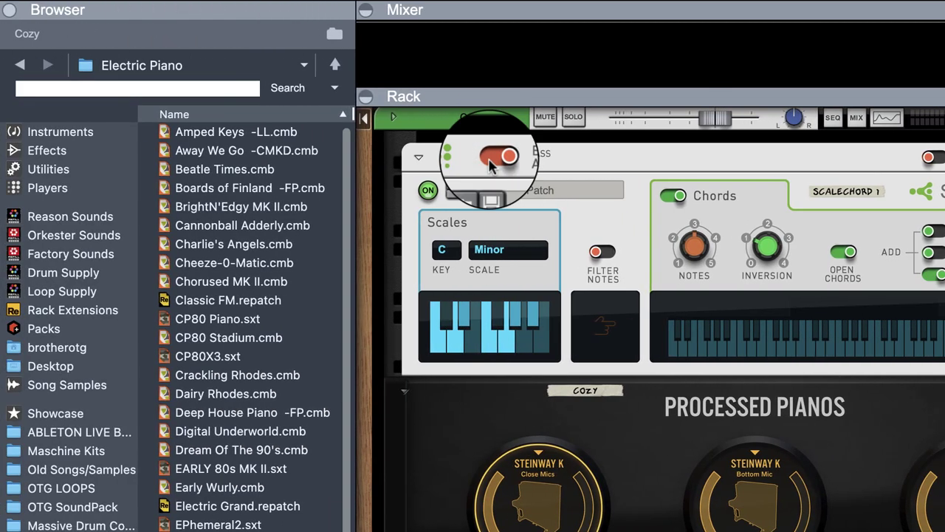
Step: Toggle Bypass All for the Cozy players and play the loop
click(491, 162)
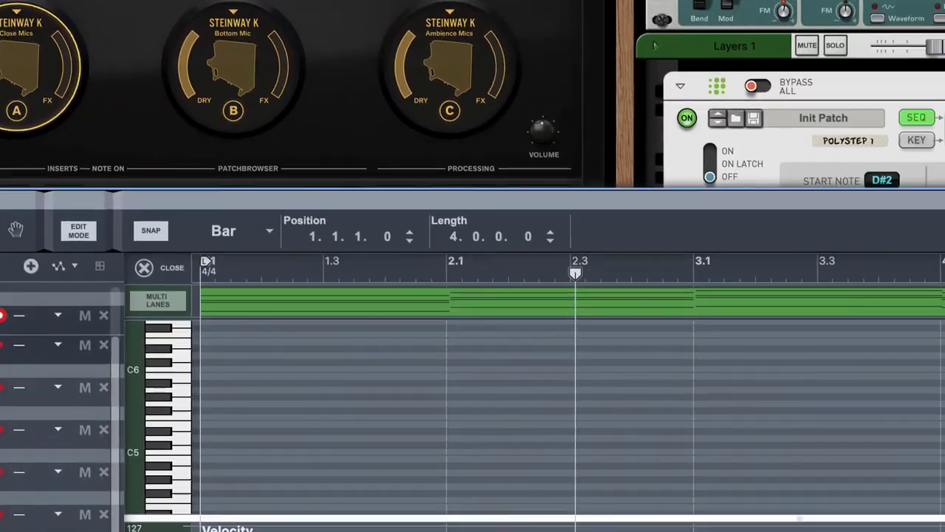
click(344, 512)
click(366, 510)
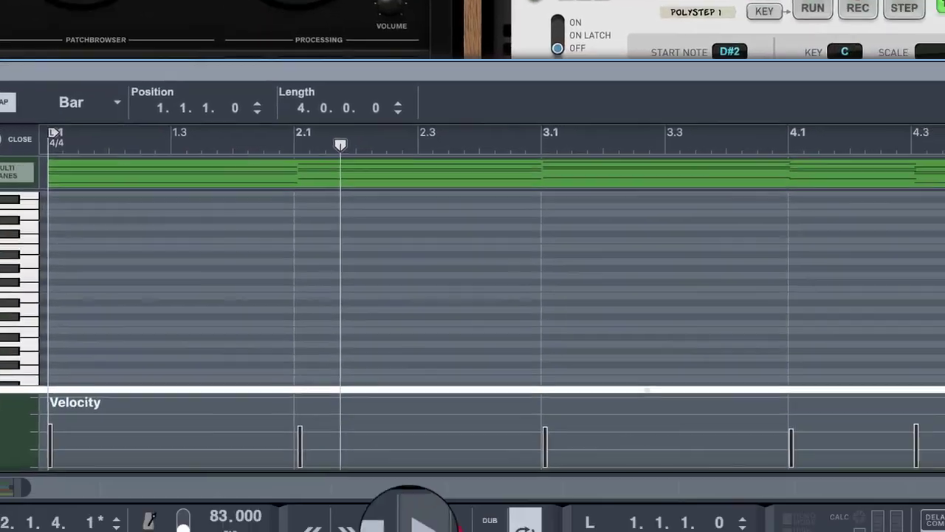
click(370, 502)
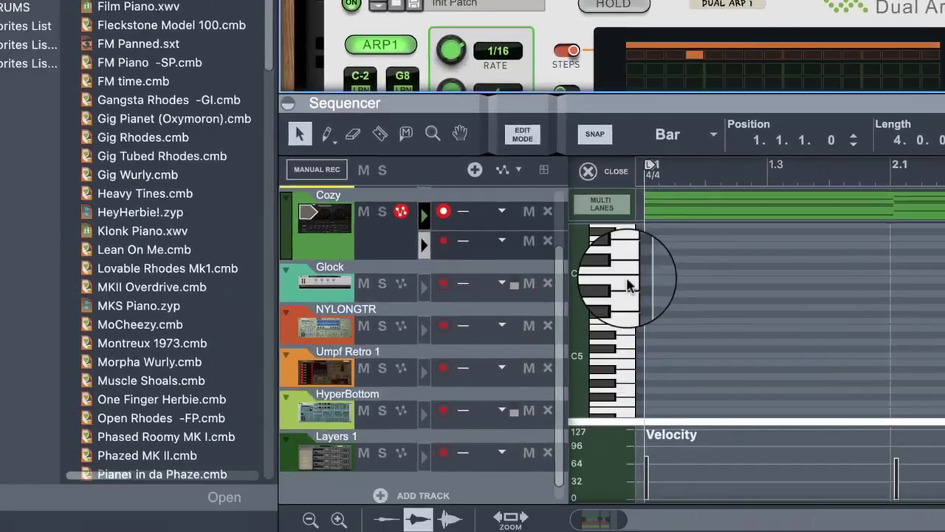
Step: Open the recorded Glock clip and examine its notes up to and past the loop end at bar 5
click(405, 224)
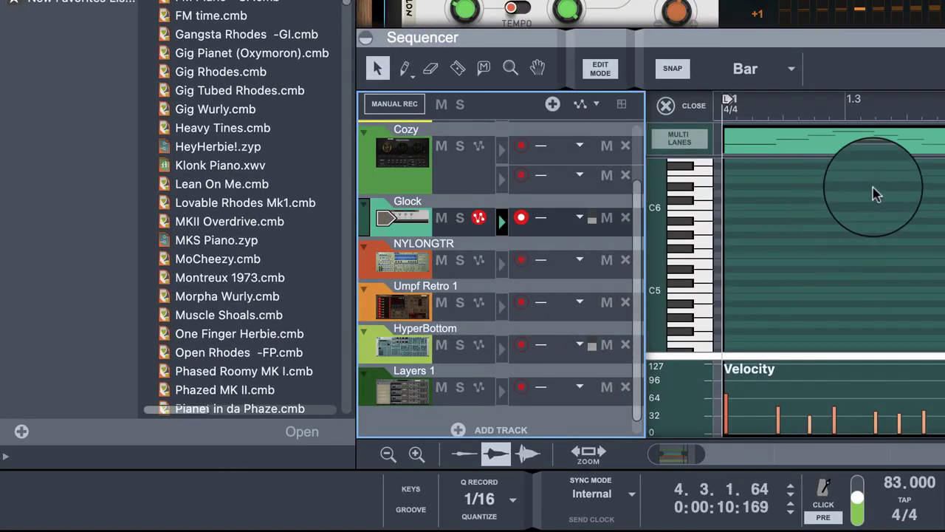
scroll(809, 254, down, 5)
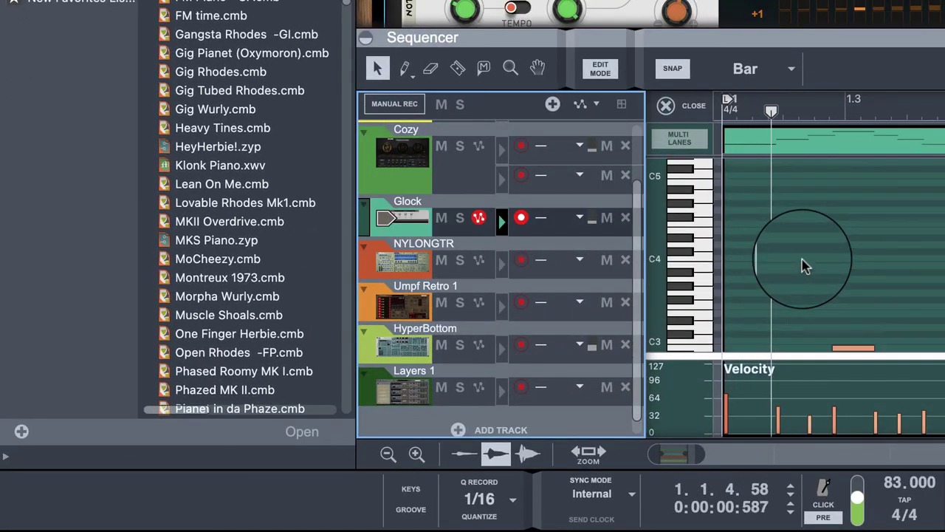
scroll(805, 266, up, 2)
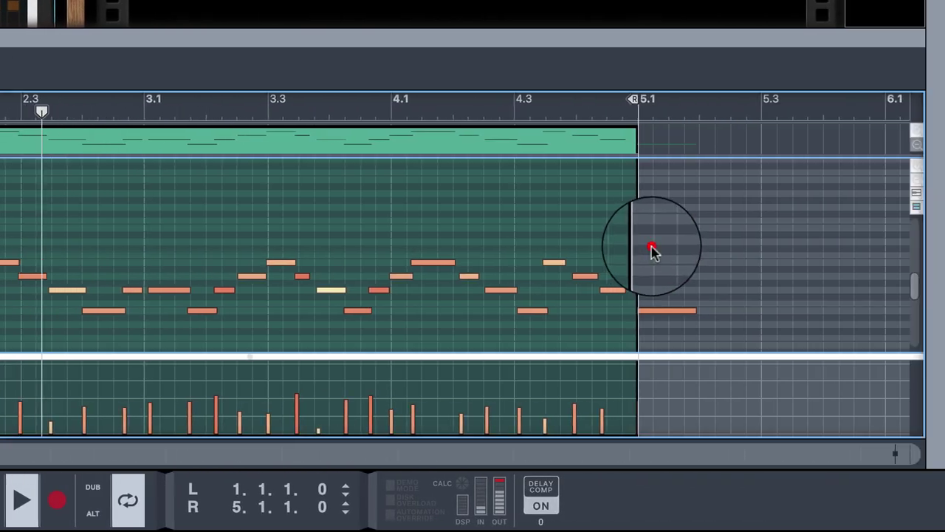
scroll(683, 343, down, 4)
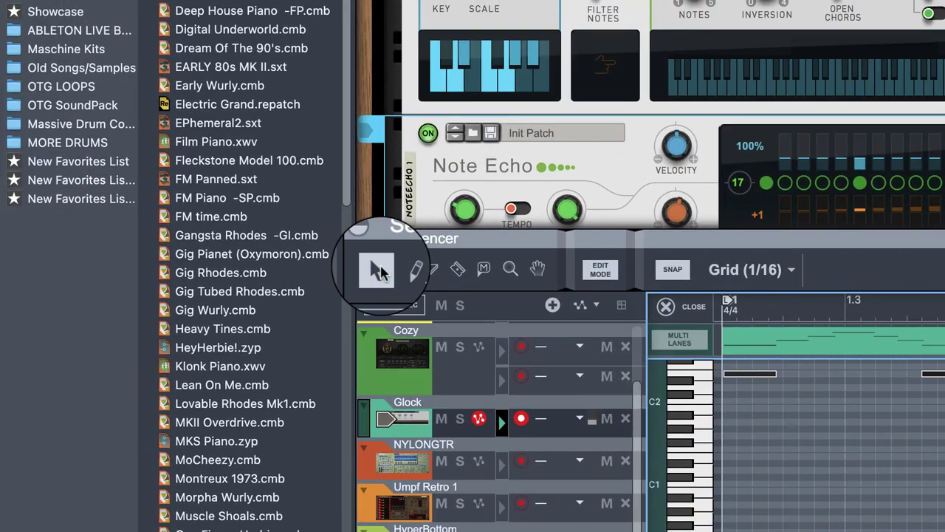
Step: Delete the short leftover Glock clip that starts at bar 5, using the selection tool in the arrangement
click(379, 267)
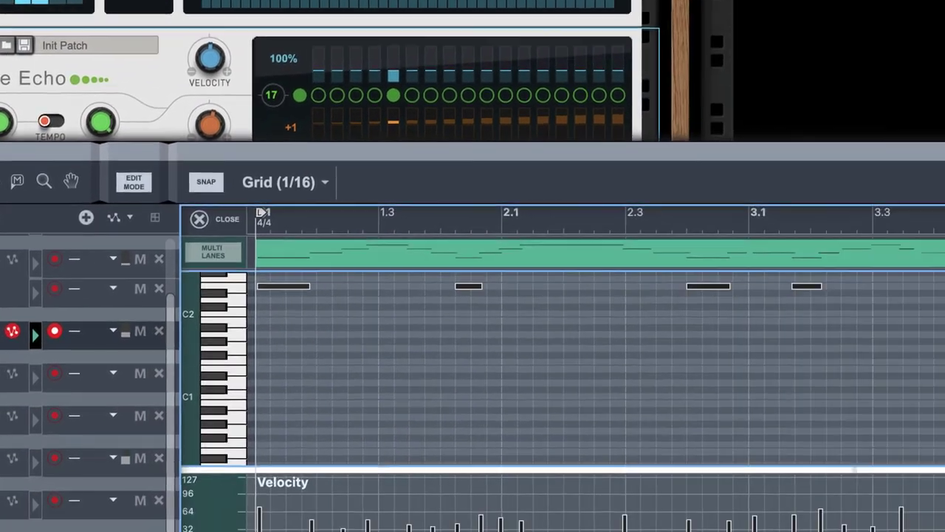
click(944, 375)
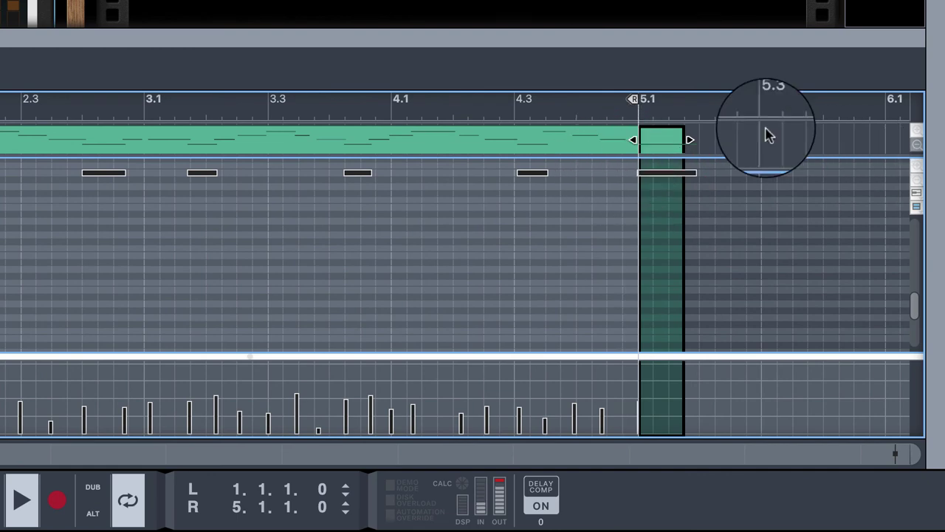
key(F2)
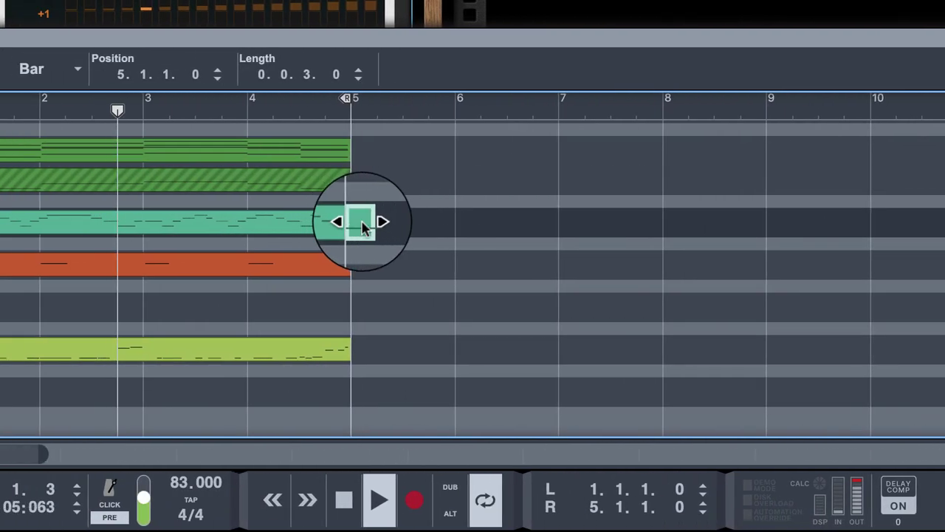
key(Delete)
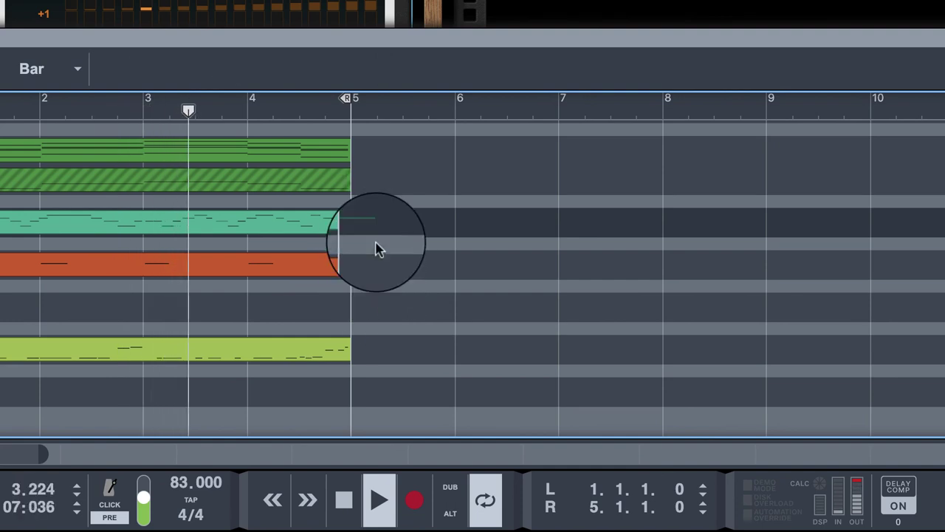
Step: Reopen the main Glock clip and delete the stray note beyond its end at bar 5
click(377, 211)
double_click(327, 234)
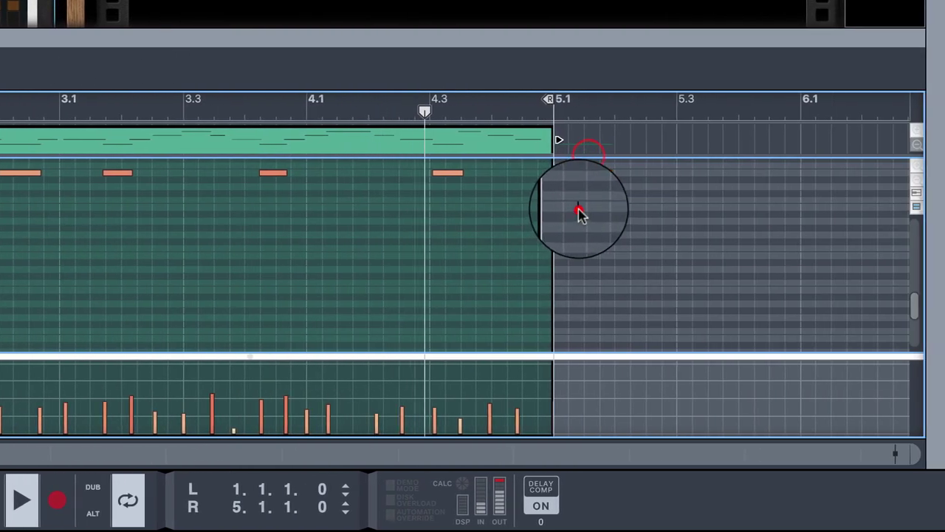
click(581, 181)
key(Delete)
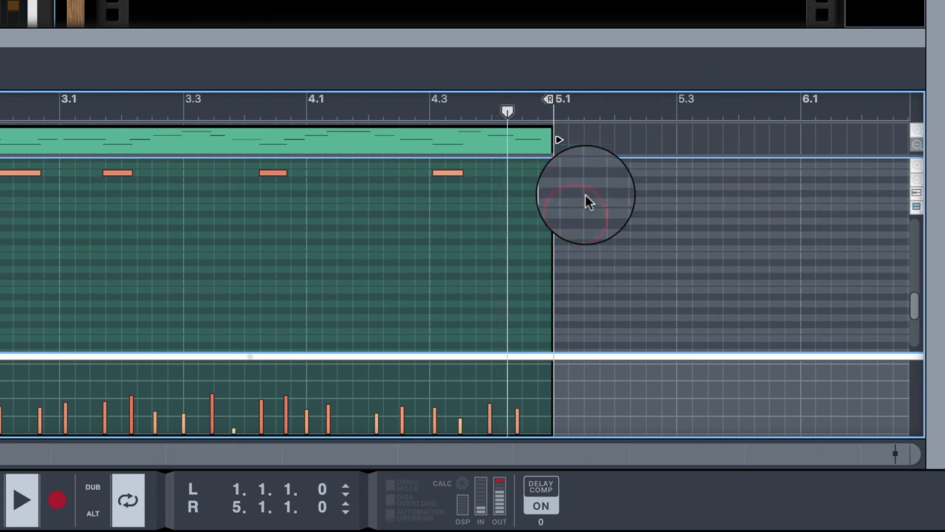
scroll(584, 185, left, 2)
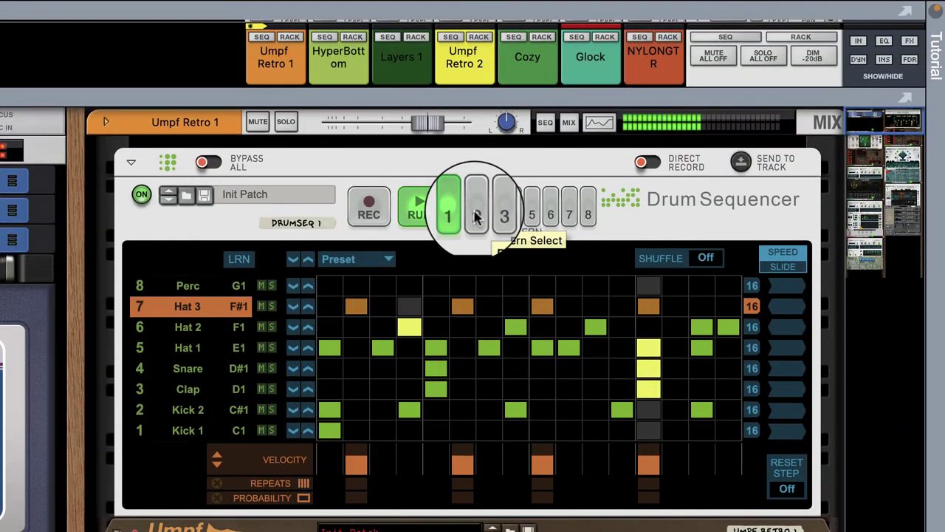
Step: Program pattern 2 of the Umpf Retro 1 Drum Sequencer with Clap on steps 5 and 13 and Kick 1 on steps 1 and 9
click(475, 215)
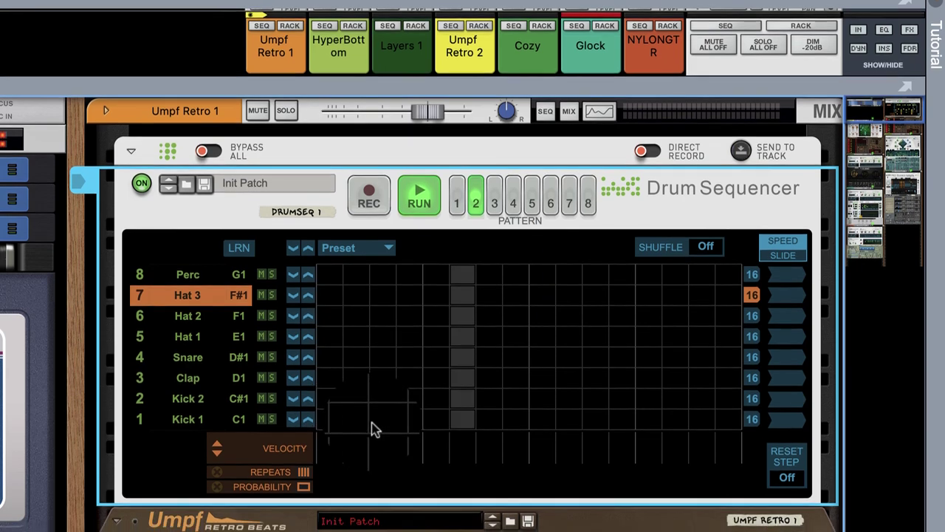
click(437, 379)
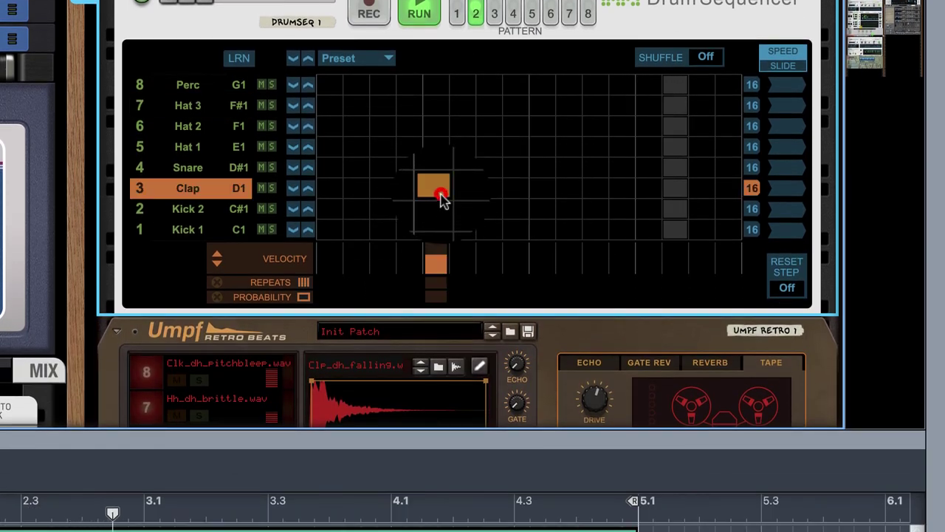
click(648, 190)
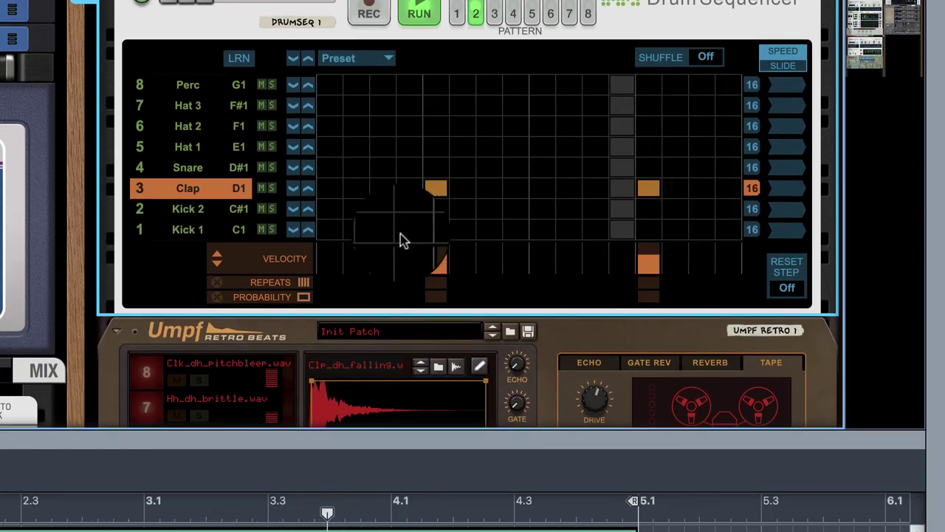
click(329, 229)
click(542, 231)
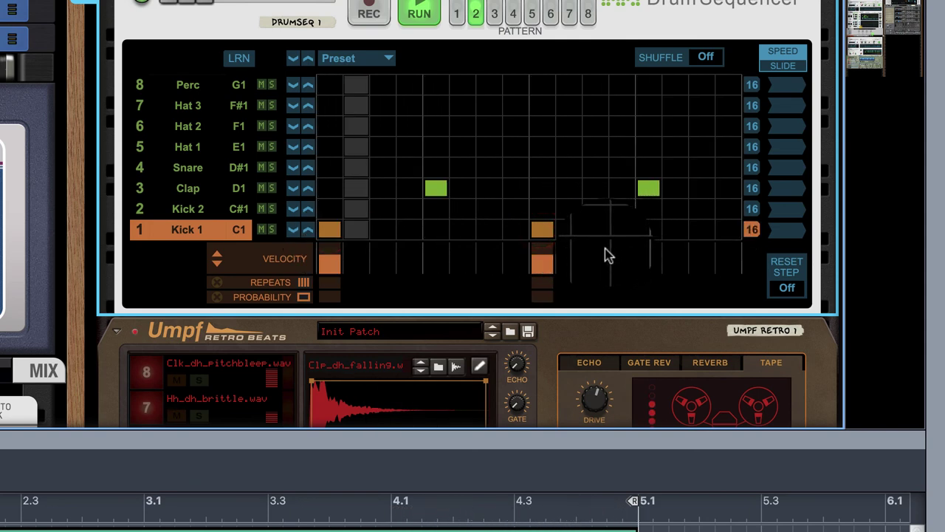
Step: Alternate the Umpf Retro 1 Drum Sequencer between patterns 1 and 2 during playback, finish on pattern 1, and stop playback
click(455, 20)
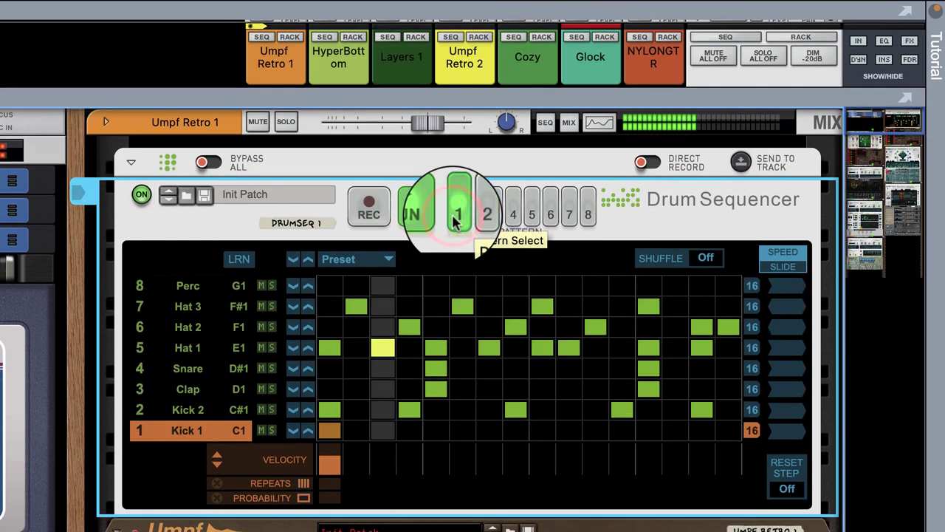
click(478, 214)
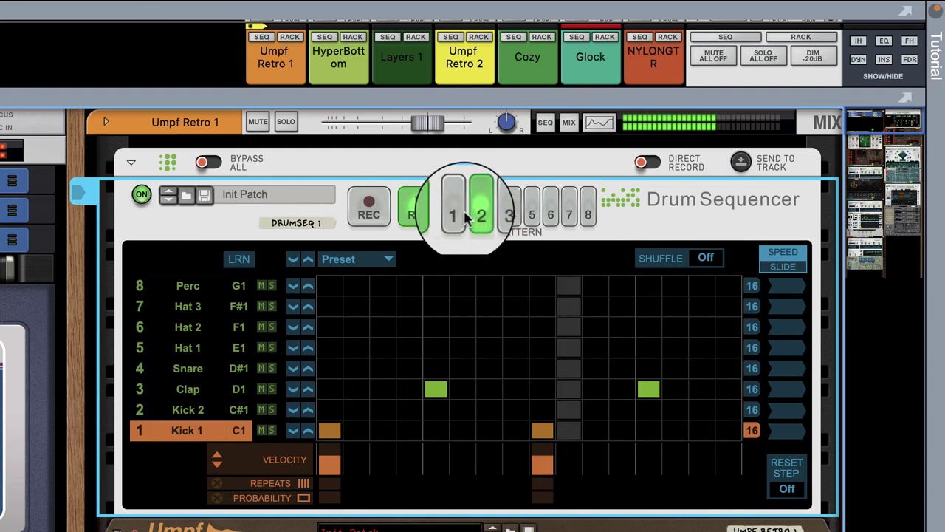
click(463, 215)
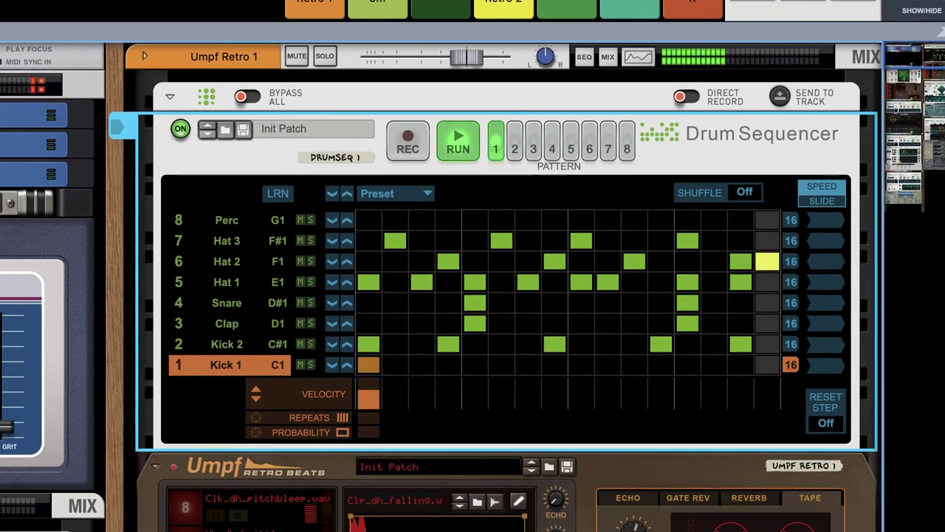
click(342, 508)
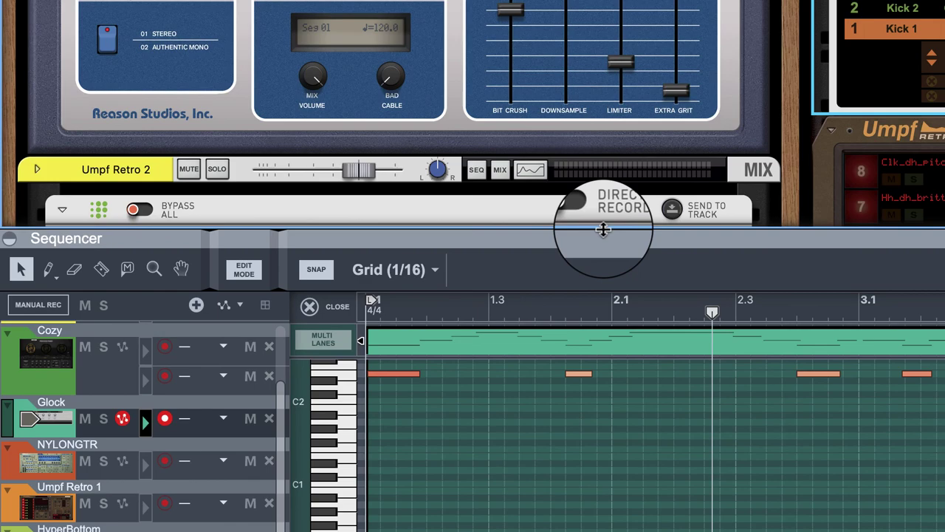
Step: Enlarge the rack area above the sequencer and bring the Glock track's Dual Arpeggio player into view
drag(604, 229, 617, 384)
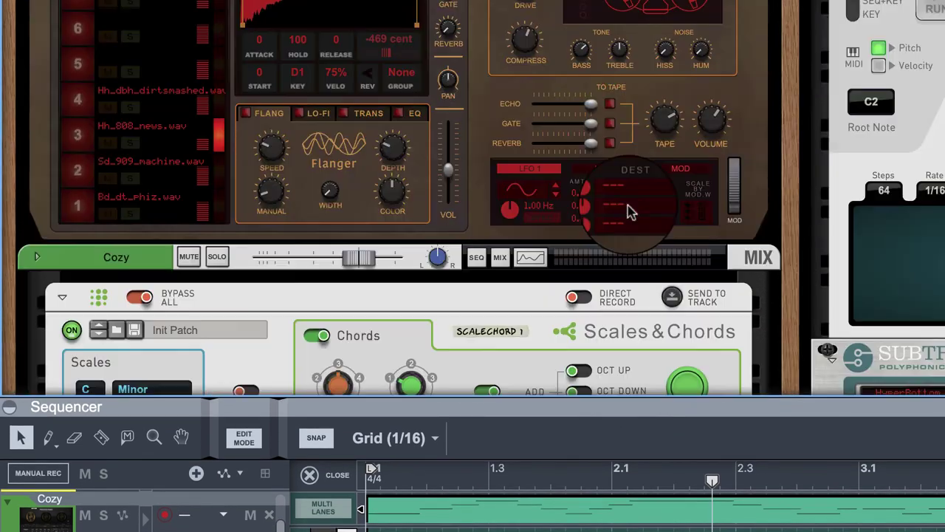
scroll(632, 212, down, 15)
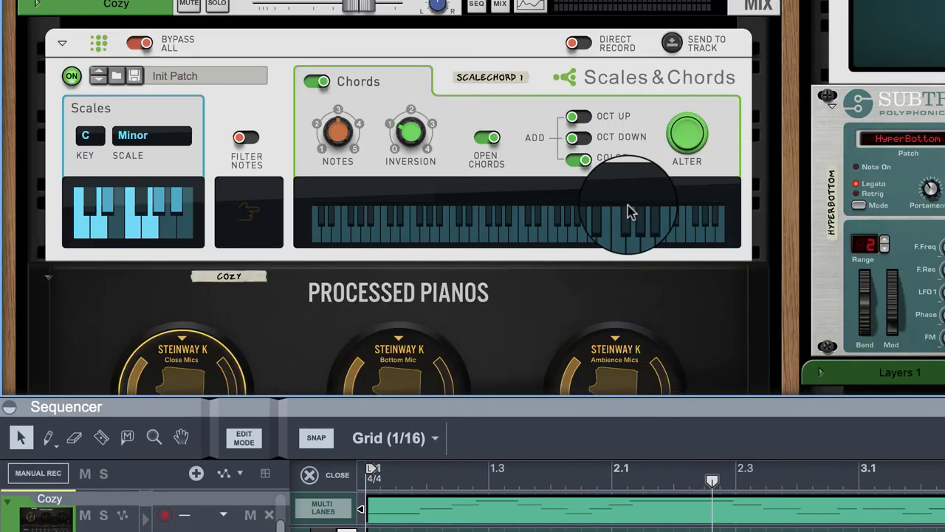
scroll(631, 212, down, 4)
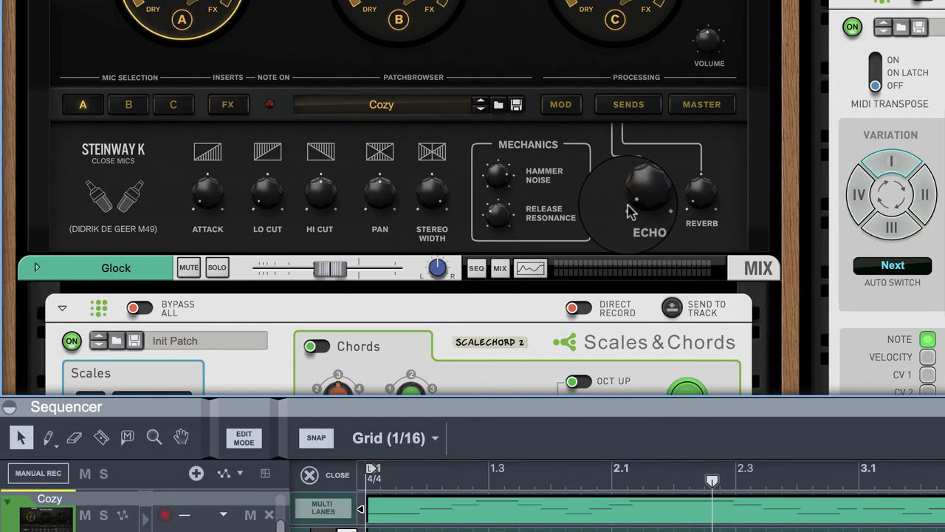
scroll(629, 212, down, 4)
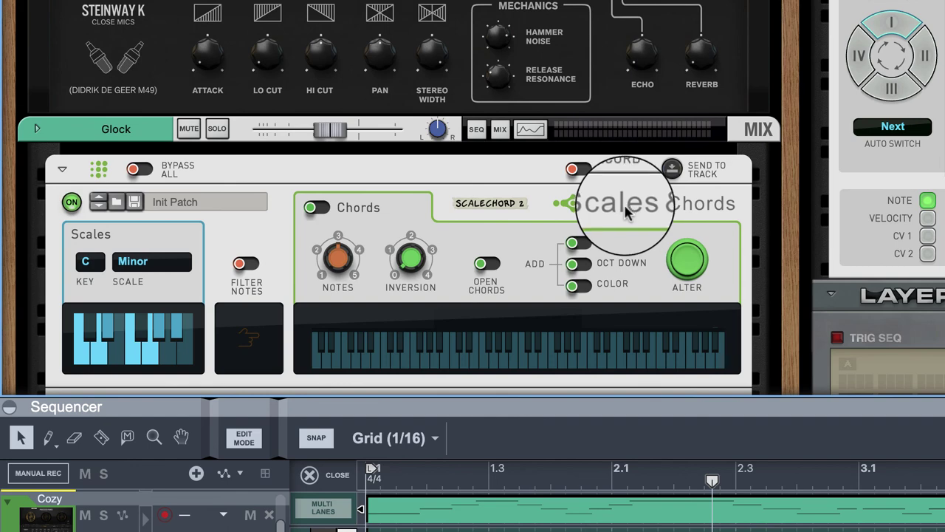
scroll(627, 212, down, 8)
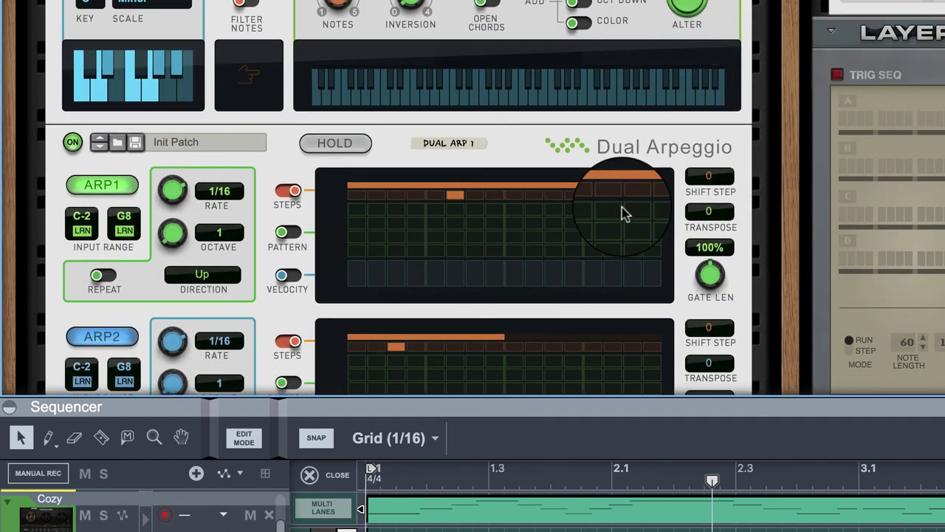